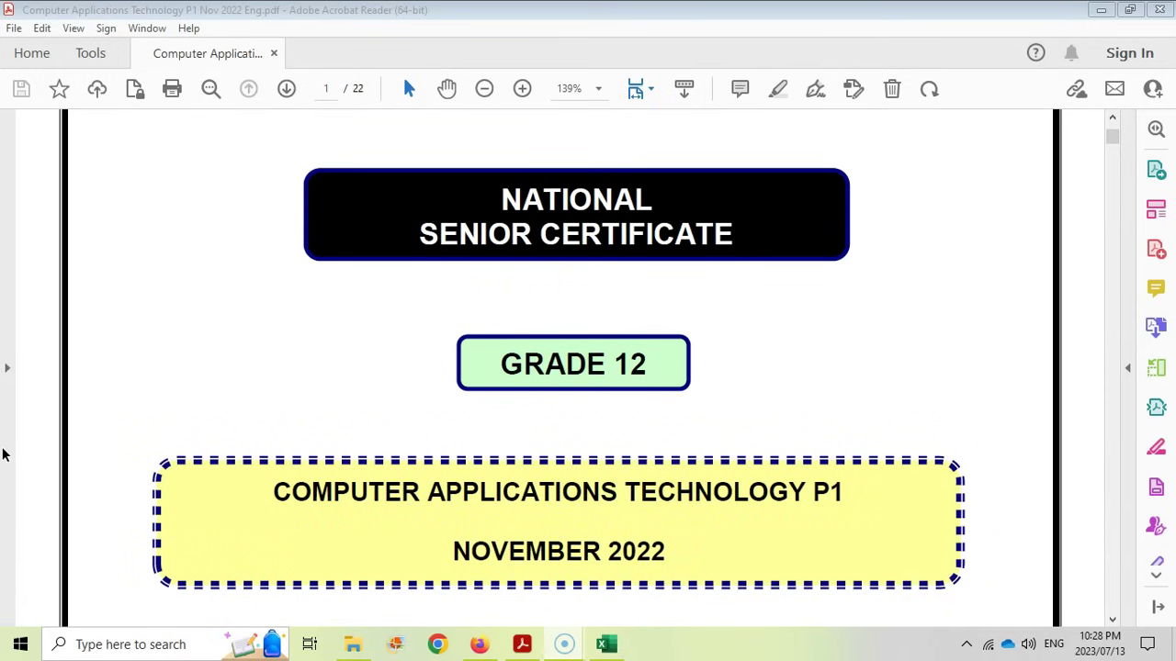
- Read the Question 3 spreadsheet notes and question 3.1 in the exam paper, checking that the 3Tourists workbook shows the Data worksheet
click(150, 441)
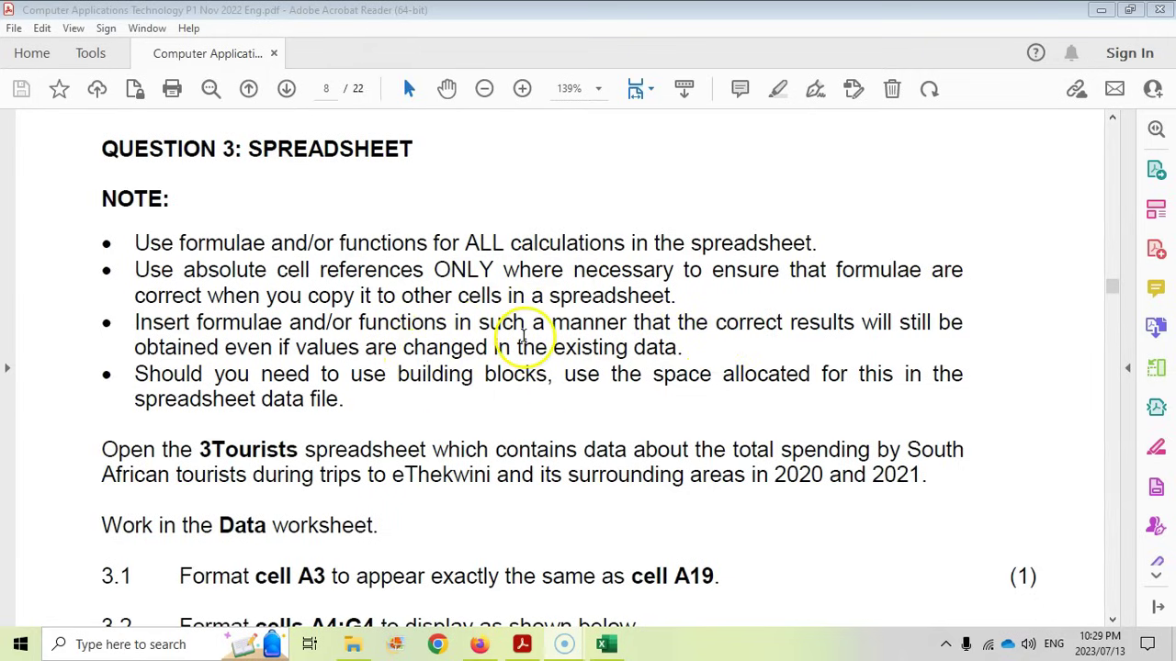
scroll(530, 400, down, 1)
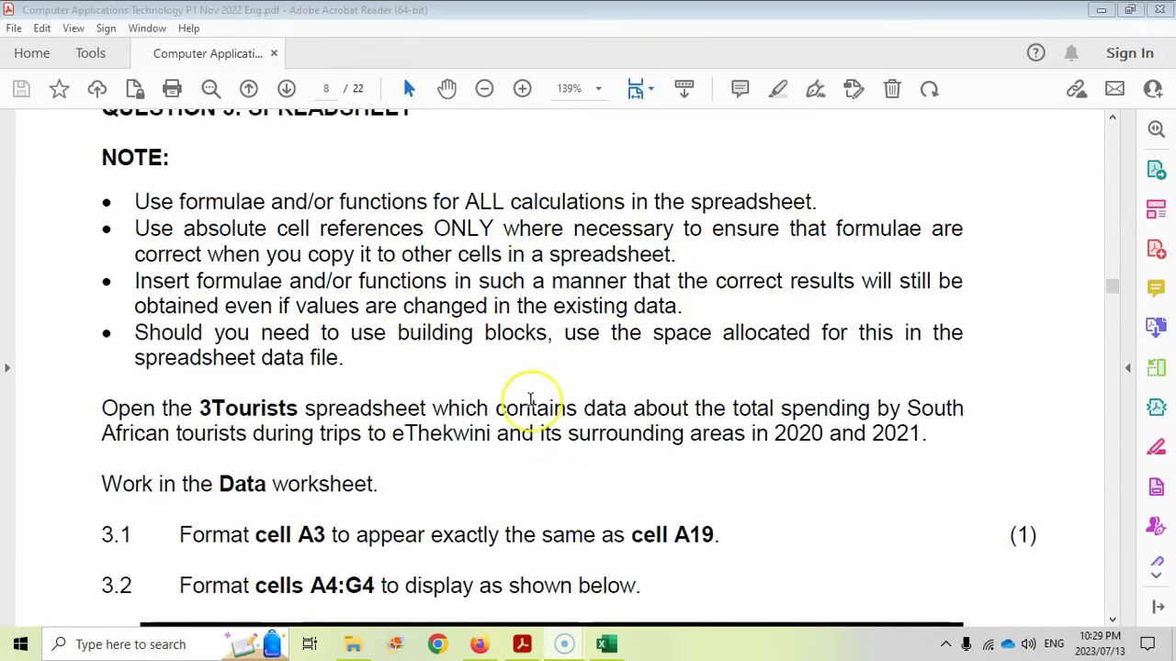
scroll(530, 400, down, 2)
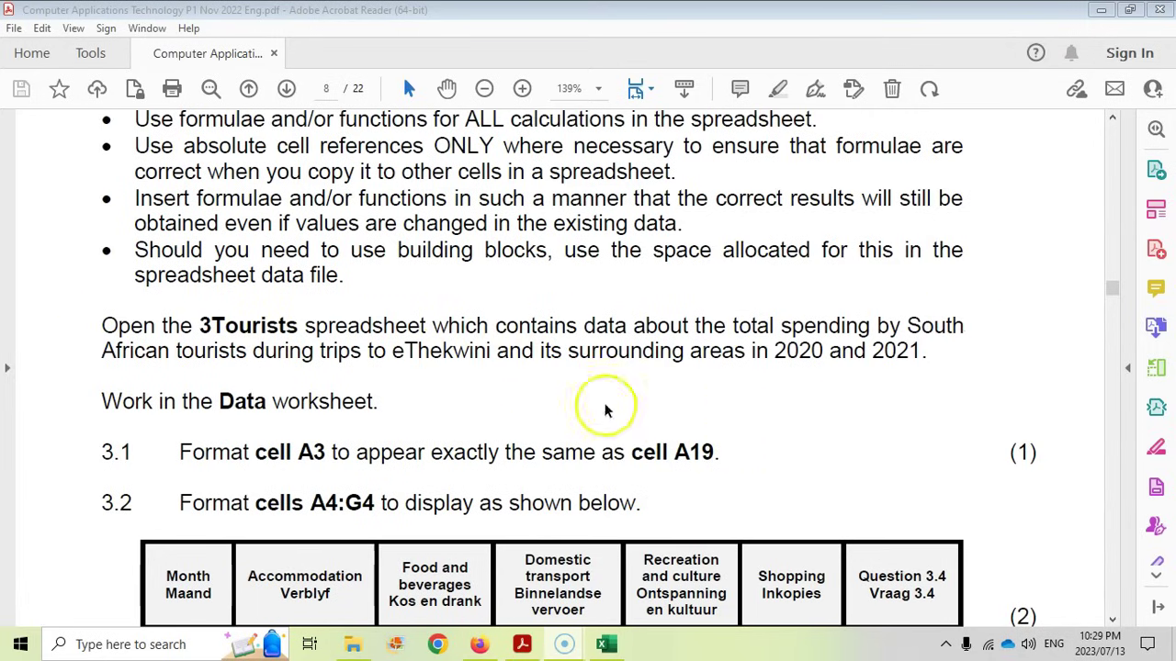
scroll(554, 395, down, 2)
scroll(555, 395, down, 1)
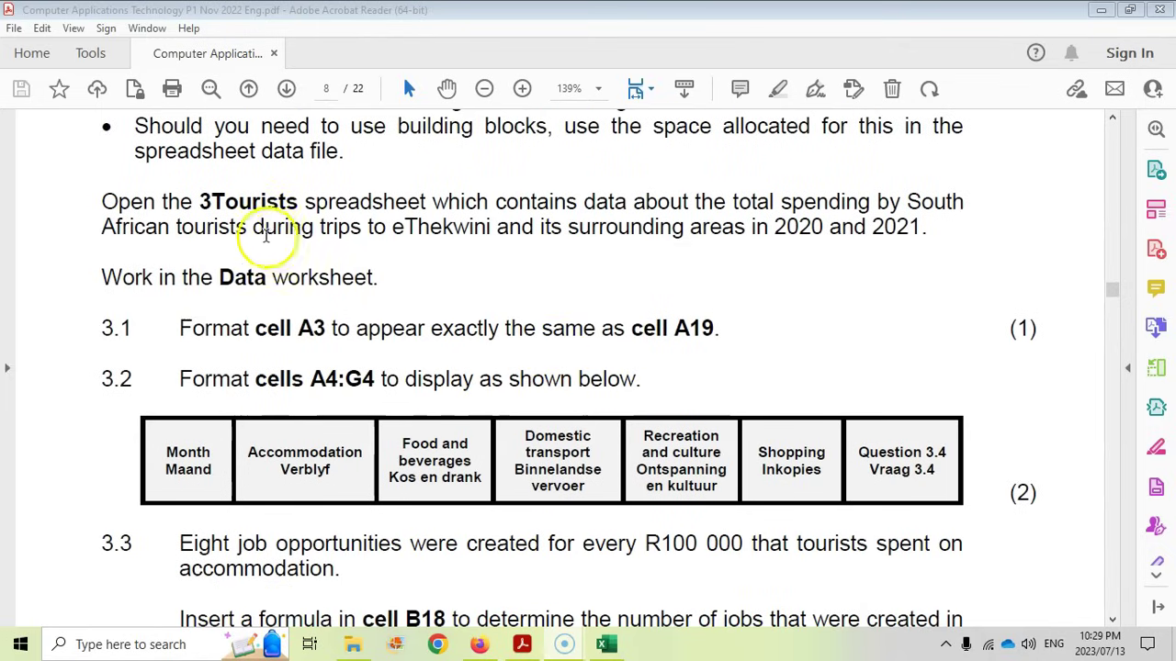
drag(221, 271, 266, 276)
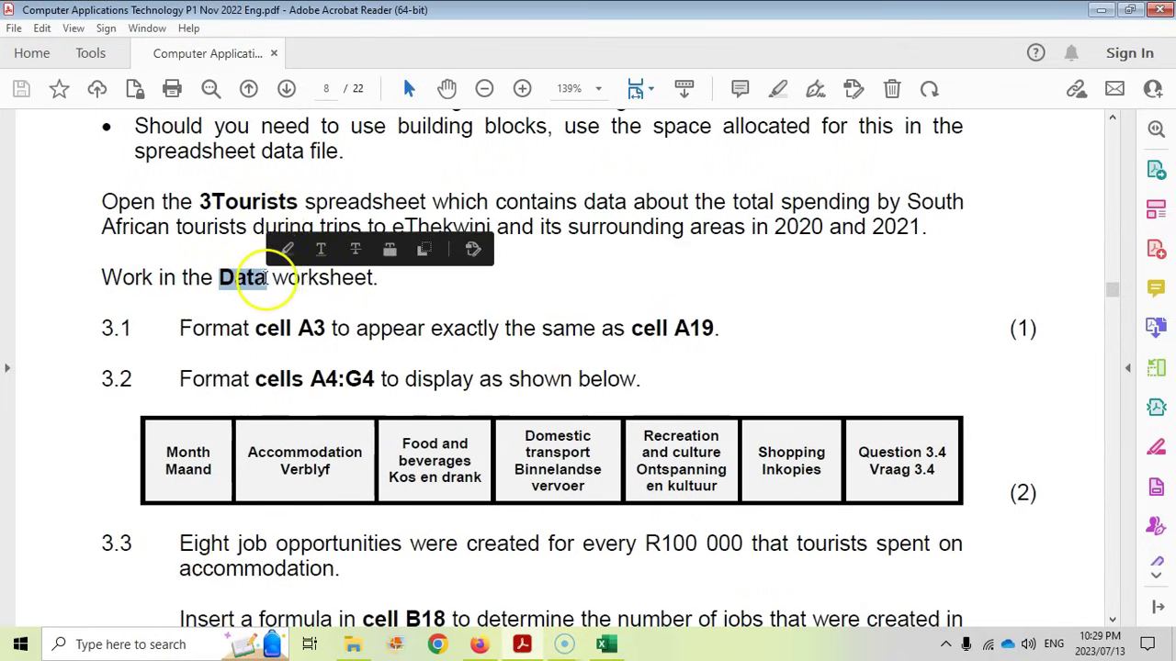
click(606, 644)
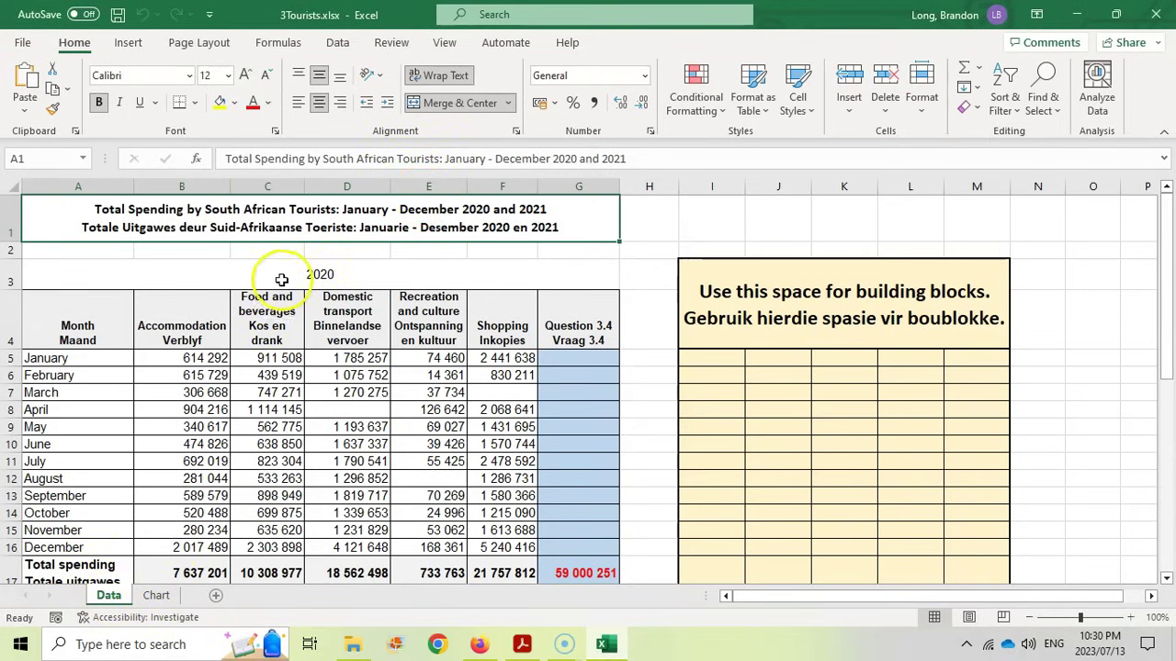
click(521, 644)
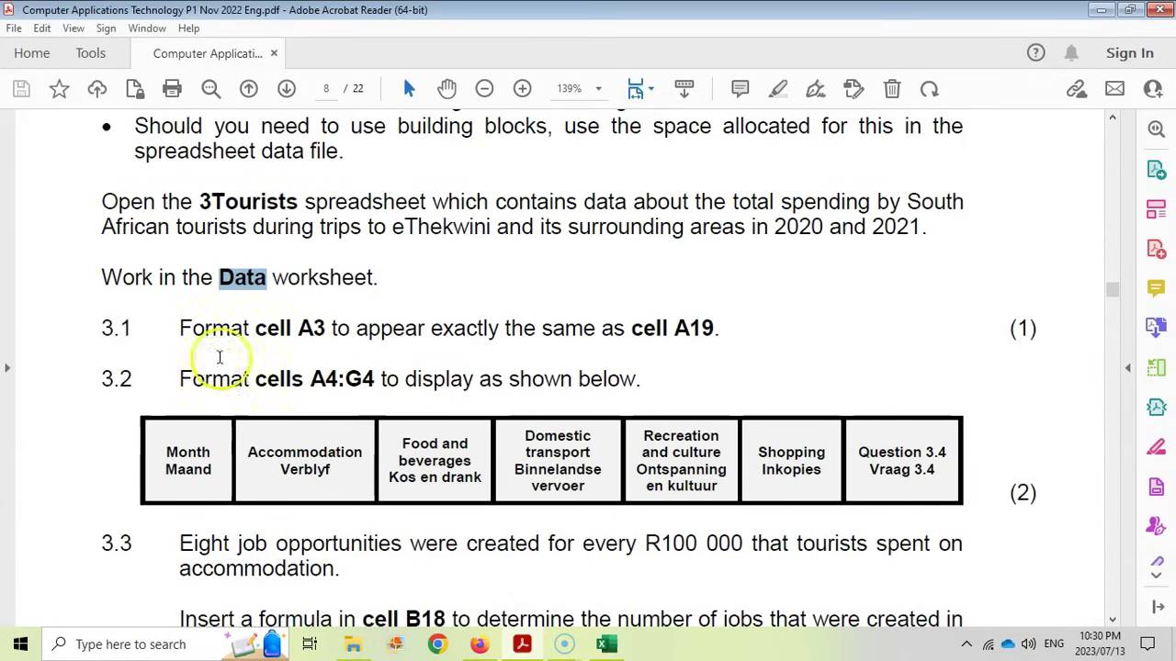
drag(99, 330, 132, 329)
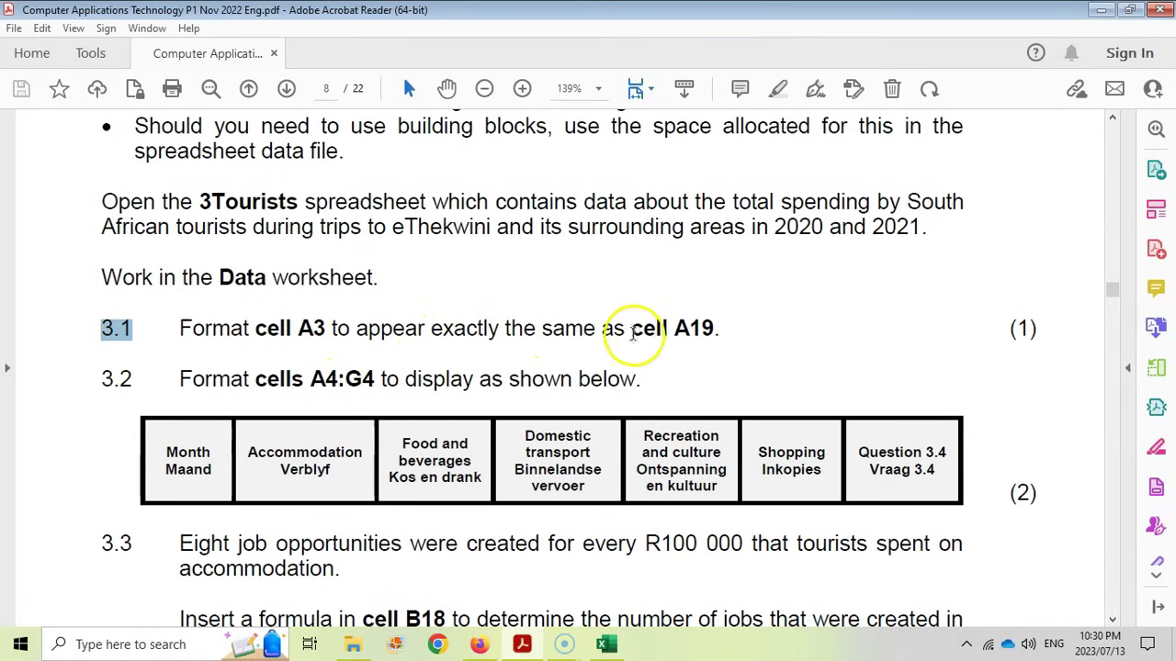
- Switch to Excel and copy the formatting of cell A19 onto cell A3 in the Data worksheet with Format Painter
click(614, 645)
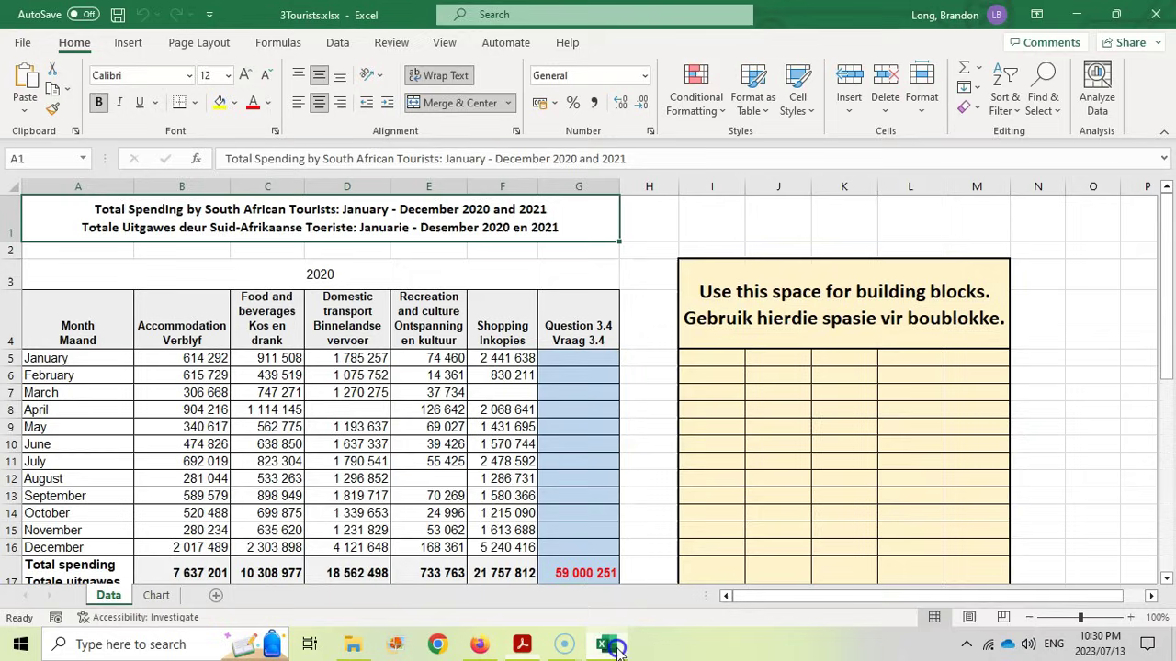
click(177, 279)
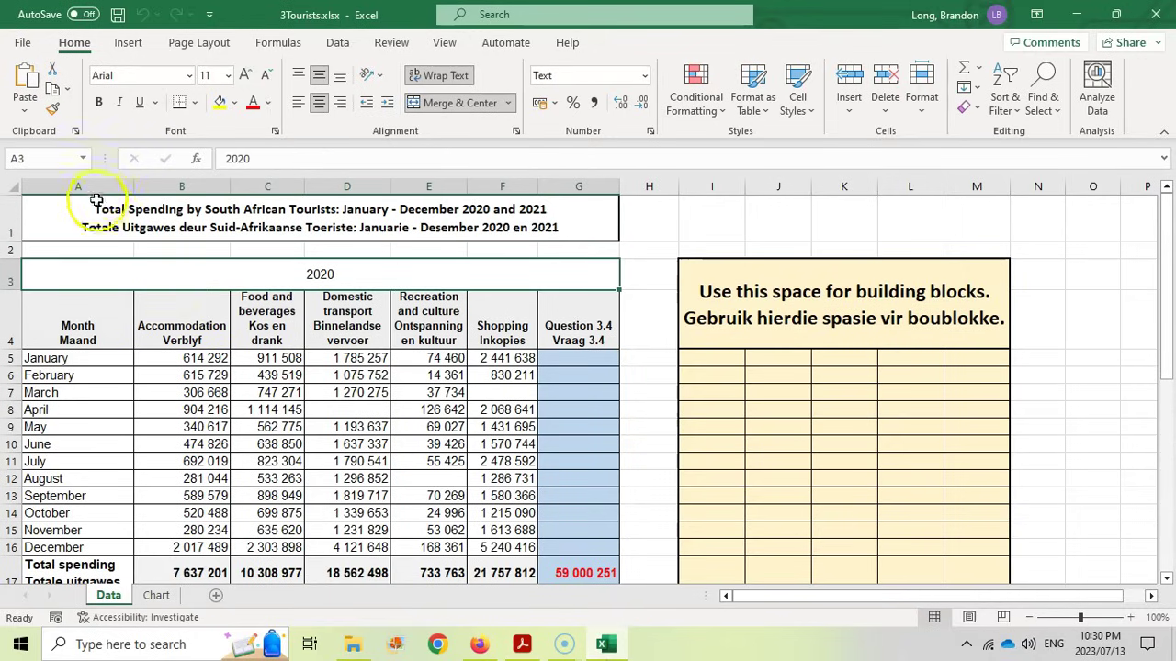
scroll(97, 242, down, 2)
click(66, 431)
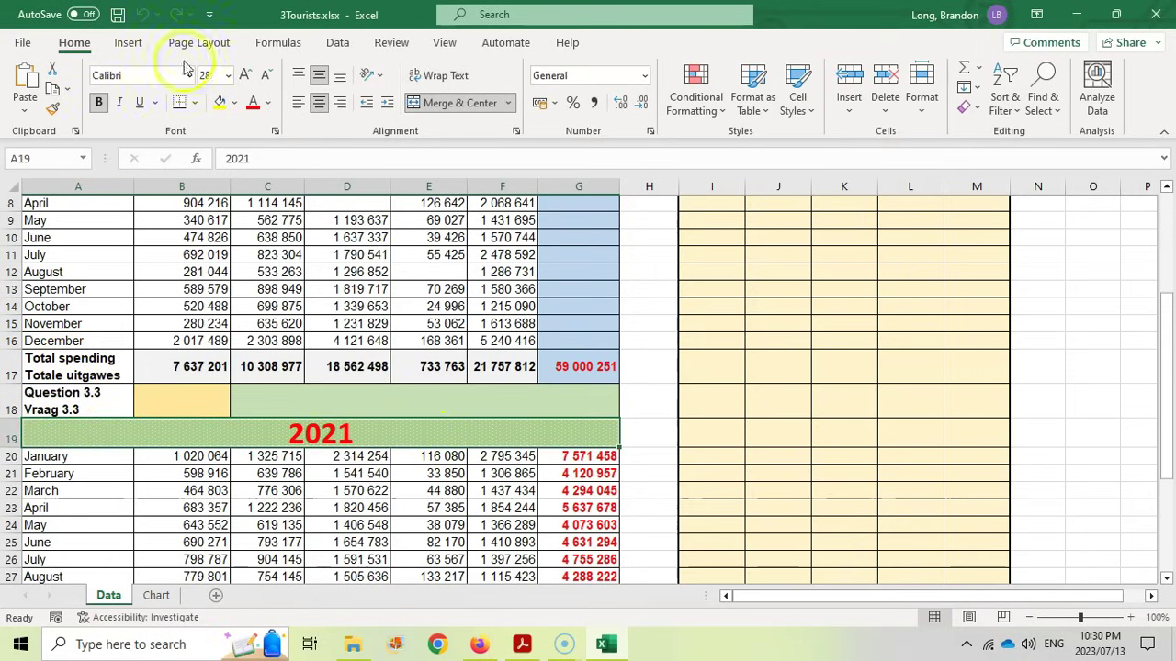
click(54, 111)
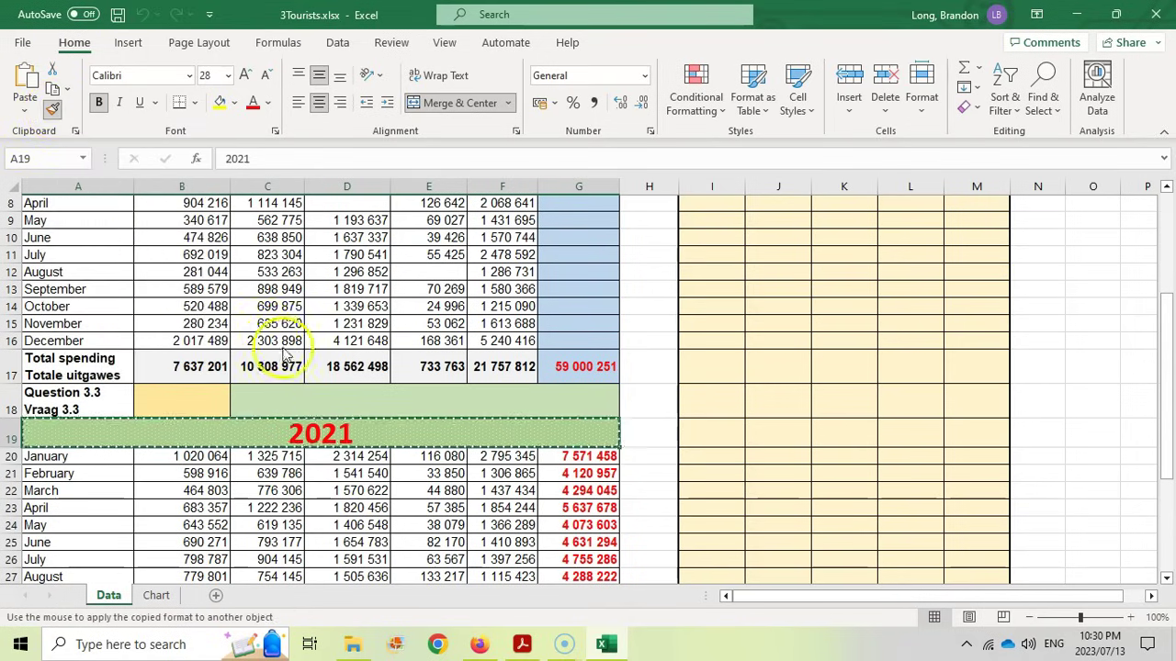
scroll(312, 359, up, 3)
click(283, 267)
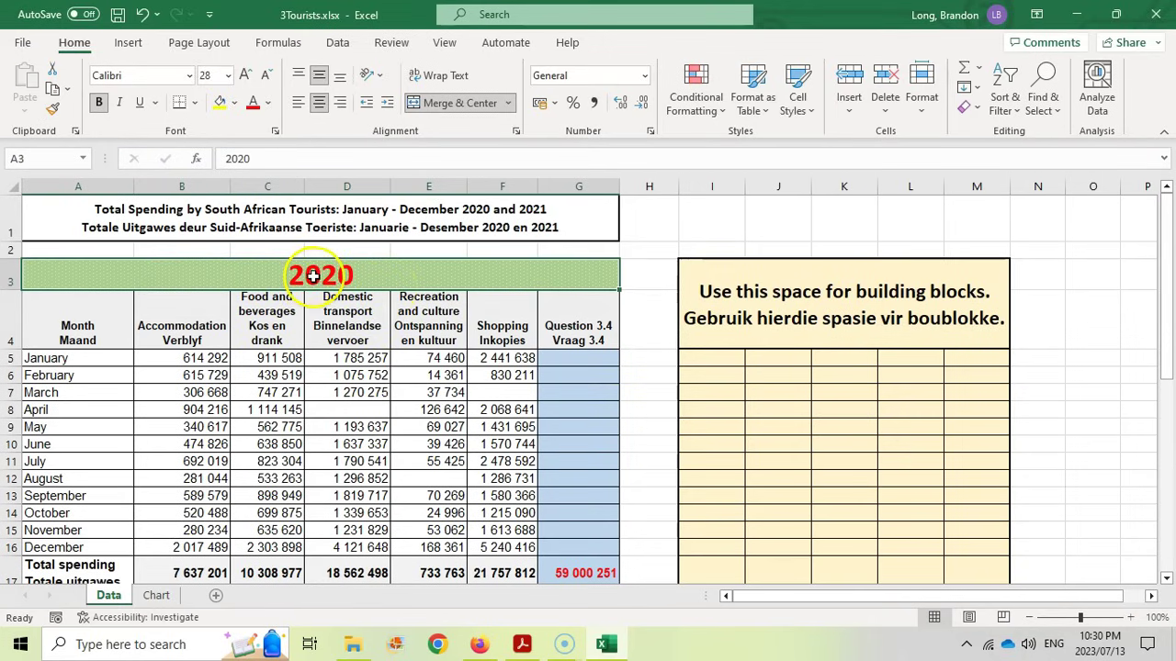
scroll(377, 317, down, 3)
scroll(376, 349, up, 3)
- Read question 3.2 in the exam paper and vertically middle-align cells A4:G4 in the Excel worksheet
click(523, 645)
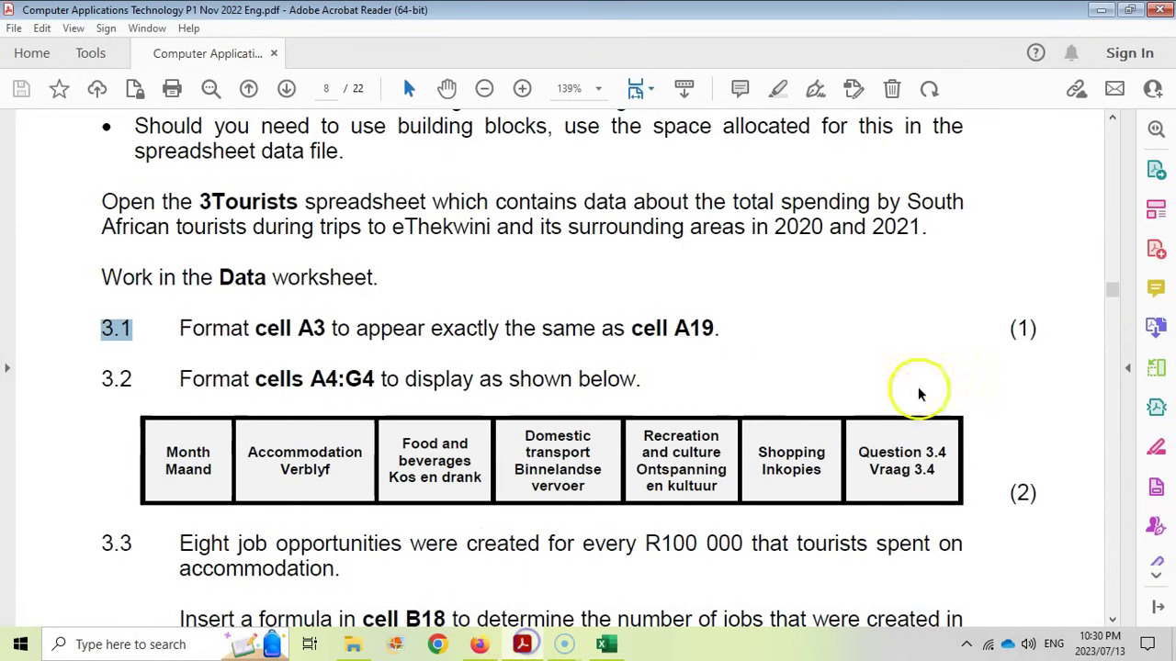
drag(103, 376, 151, 382)
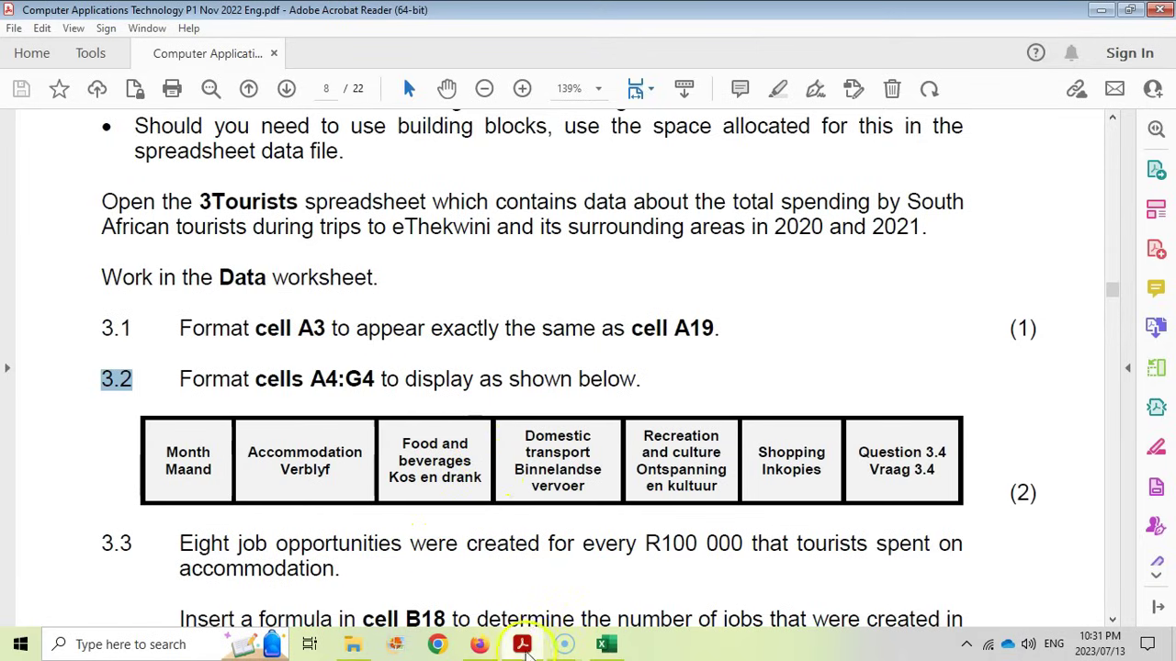
click(606, 646)
drag(63, 325, 571, 324)
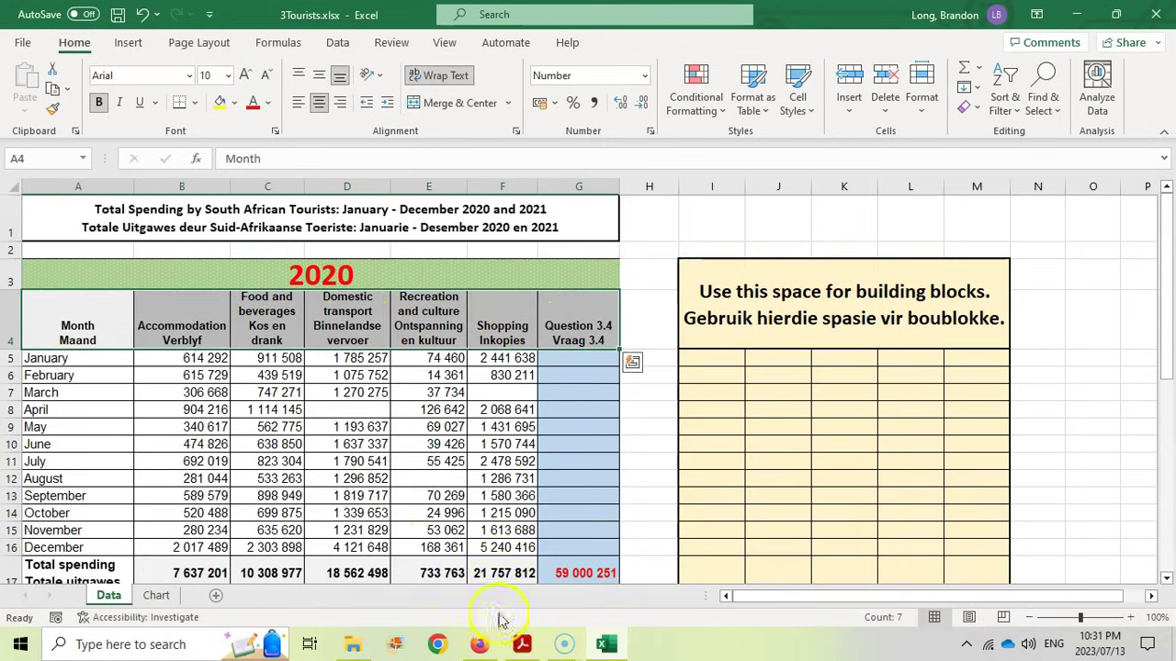
click(522, 644)
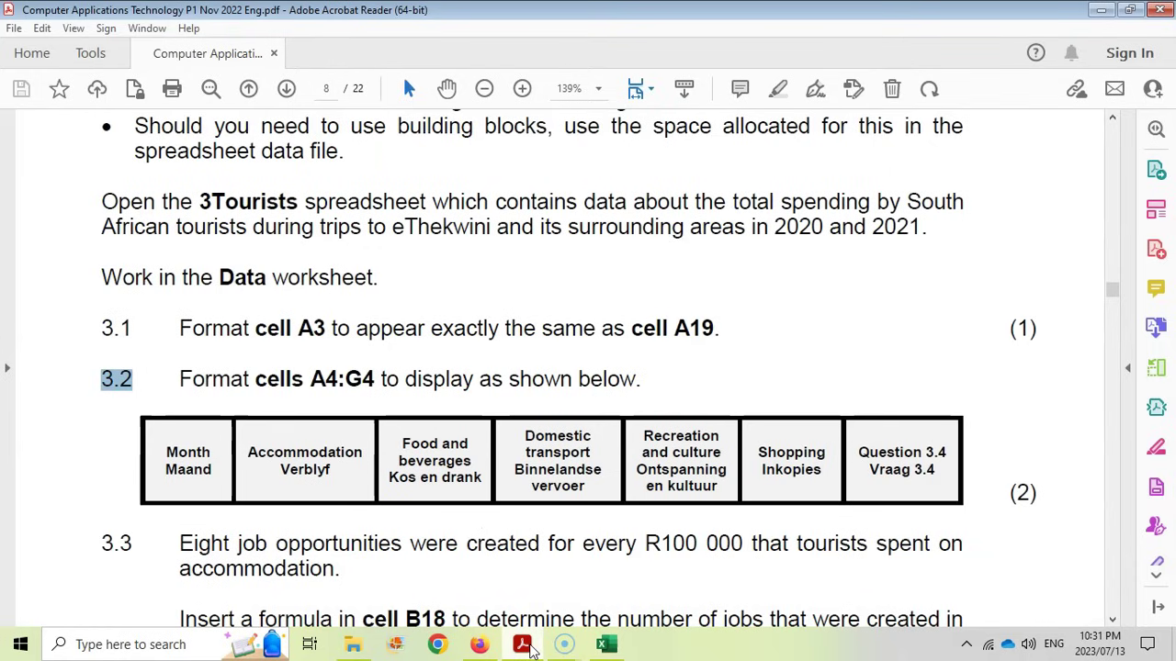
click(523, 646)
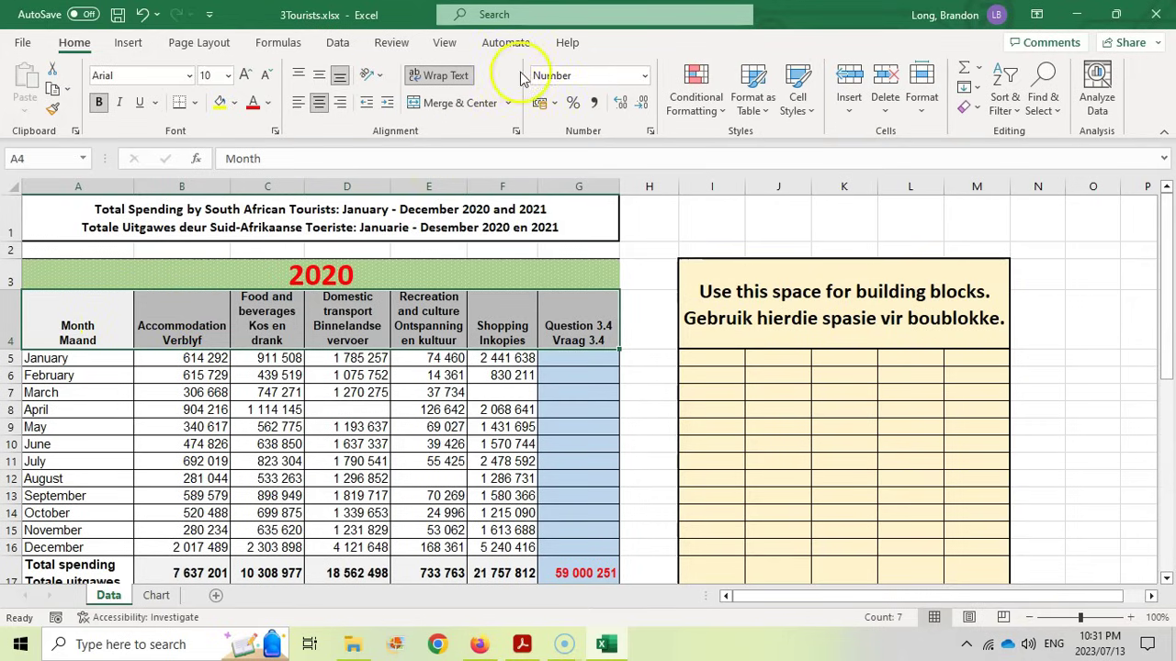
click(318, 74)
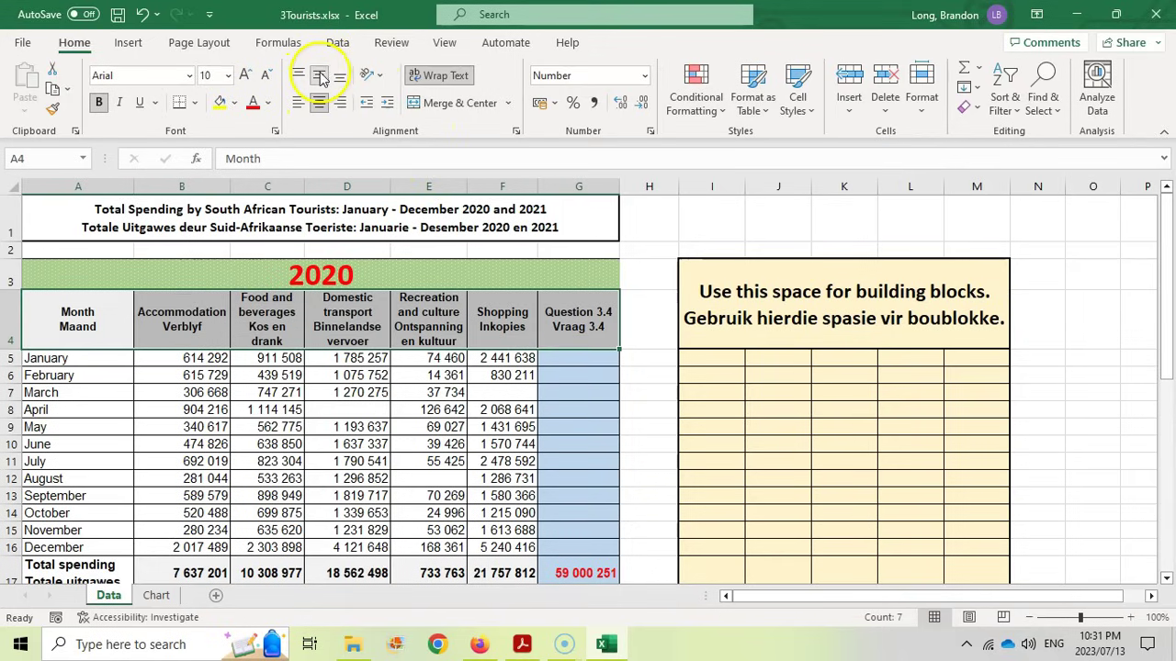
- Compare cells A4:G4 with the example in the exam paper and apply matching thick borders to them in Excel
click(523, 646)
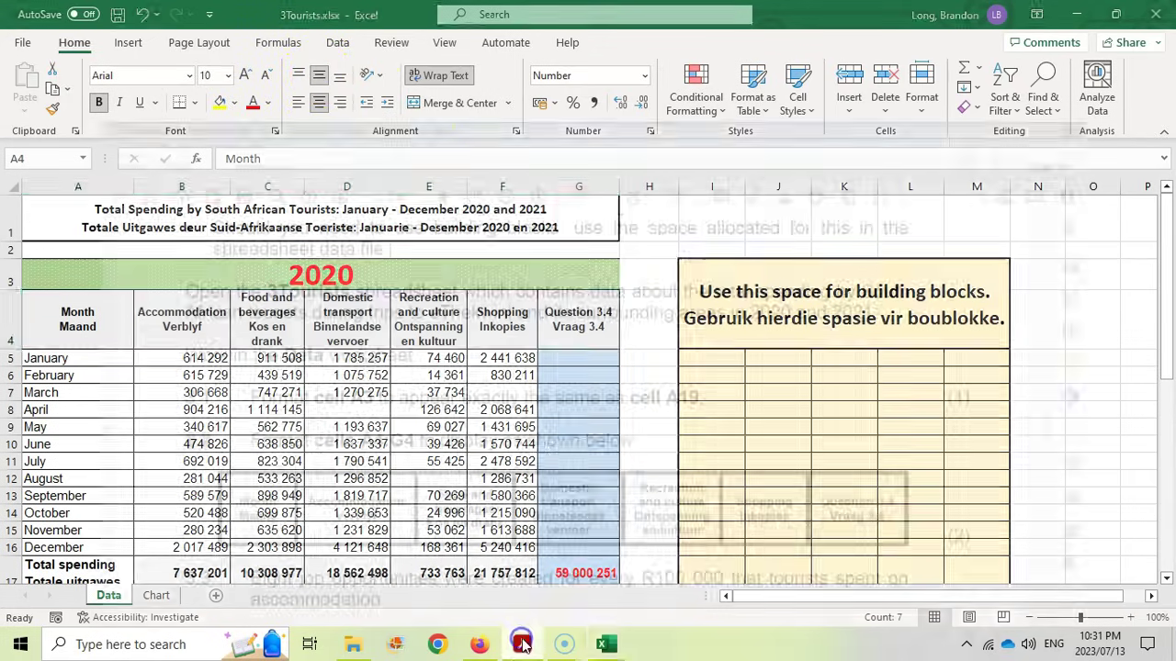
click(523, 646)
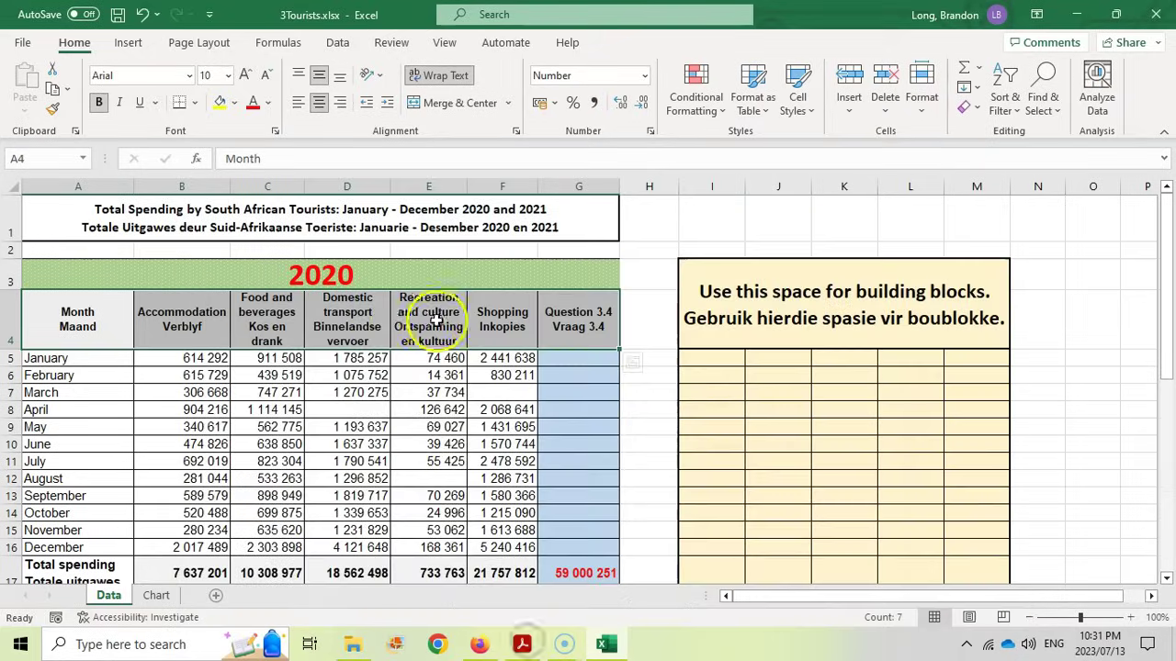
click(523, 646)
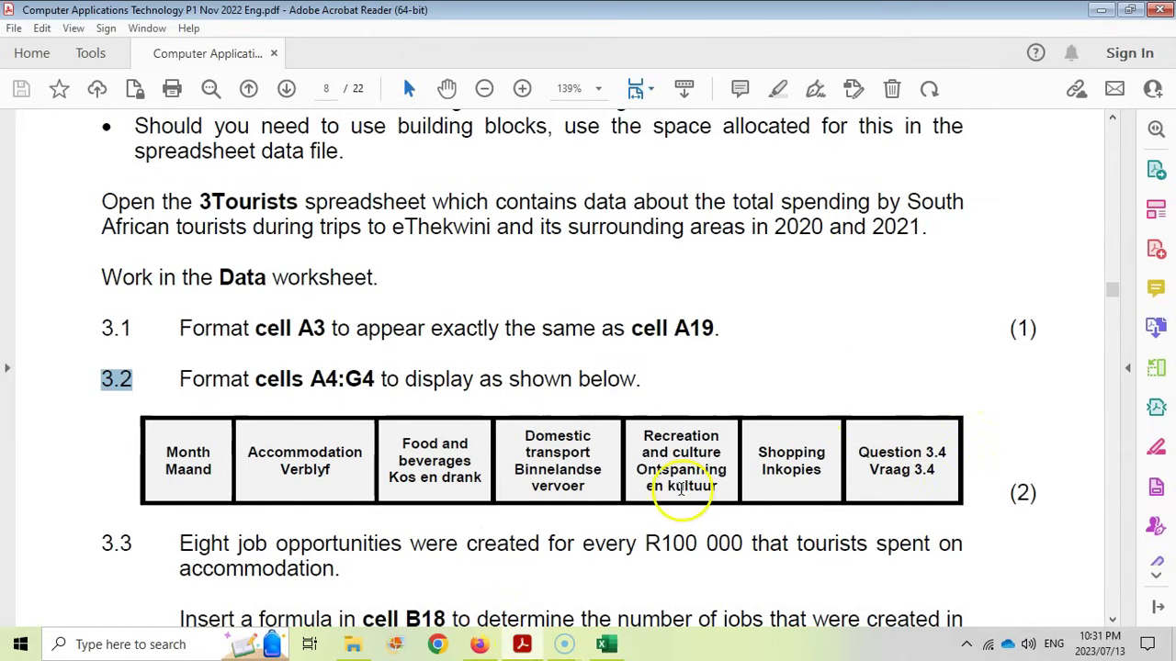
key(alt+Tab)
click(111, 317)
drag(111, 317, 560, 319)
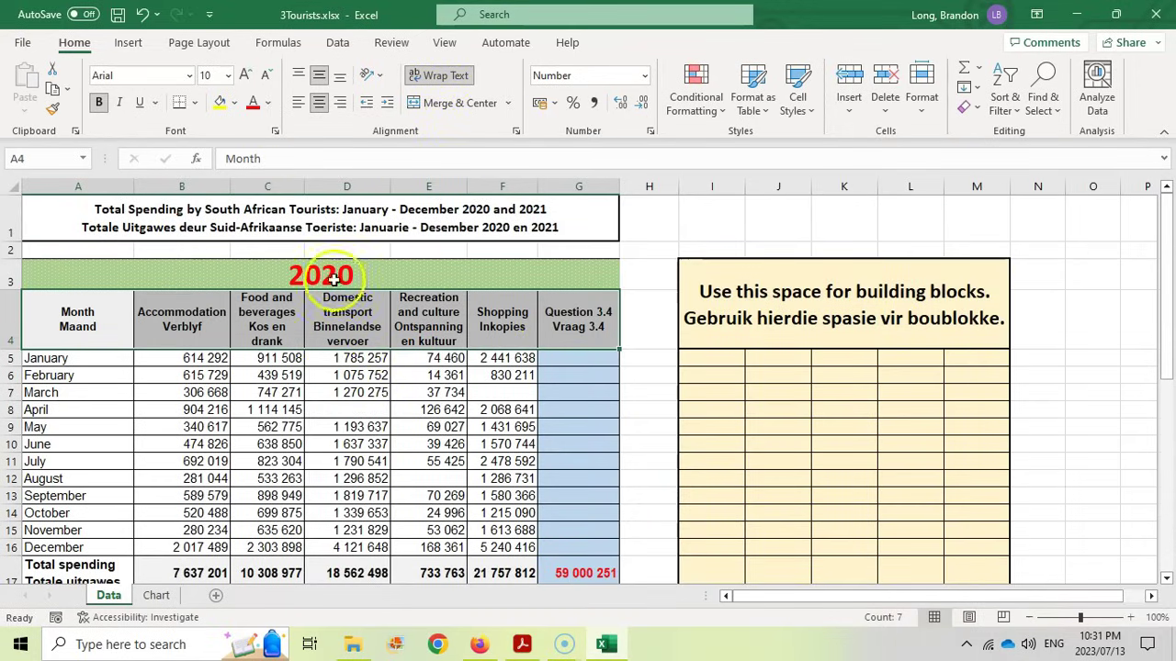
right_click(370, 307)
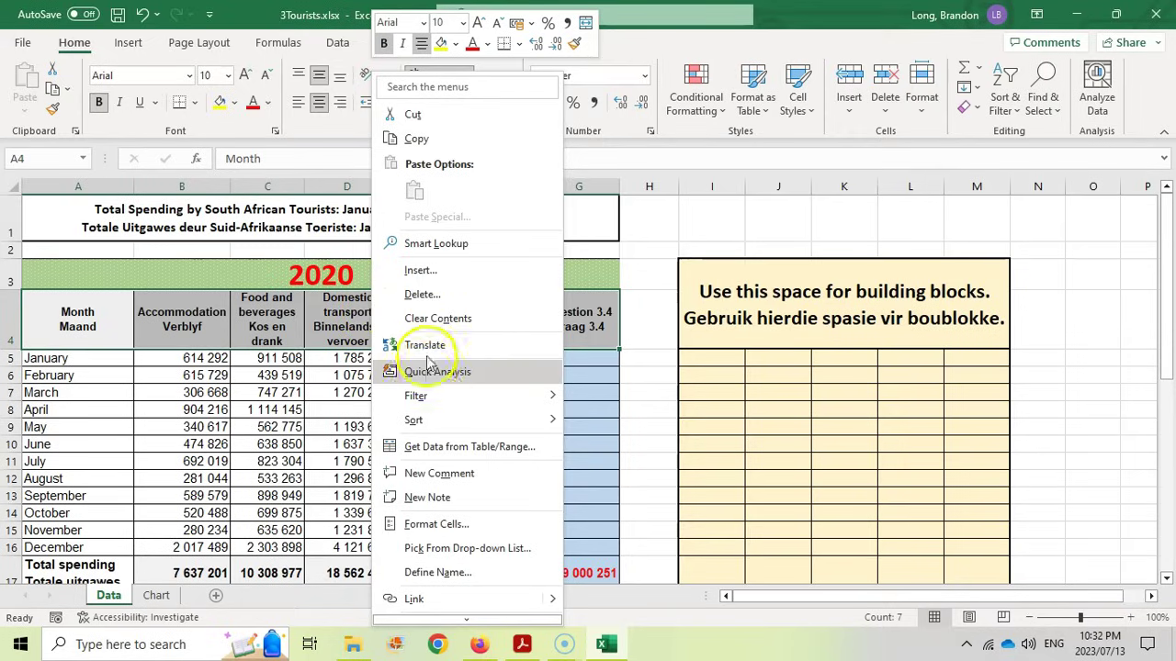
click(433, 523)
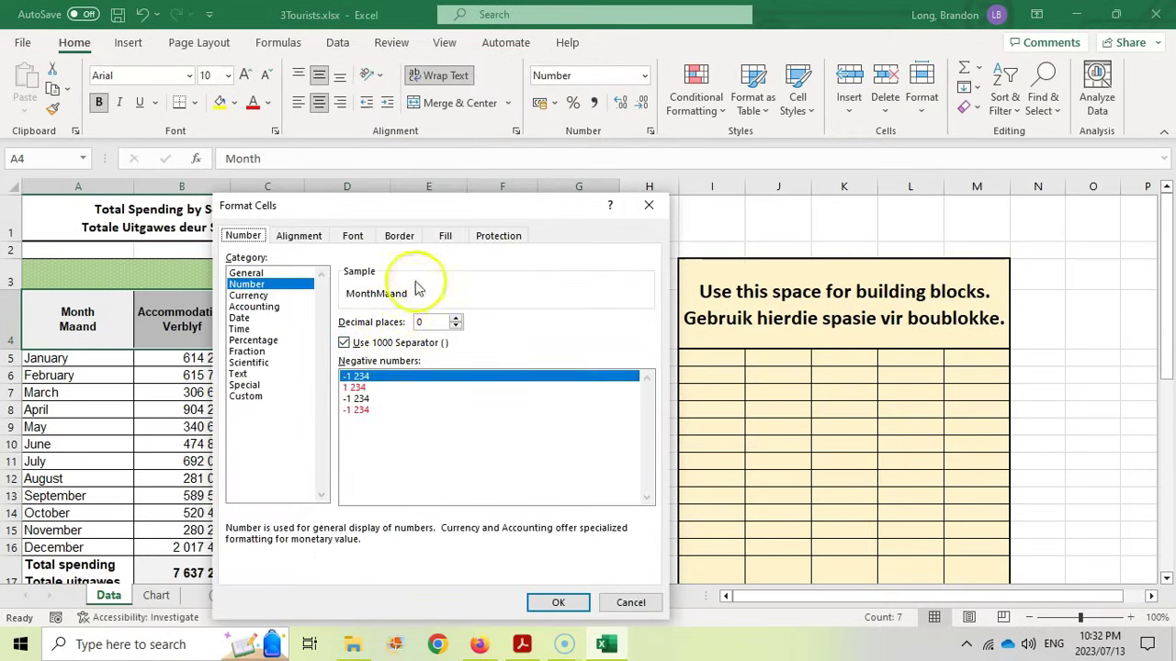
click(400, 236)
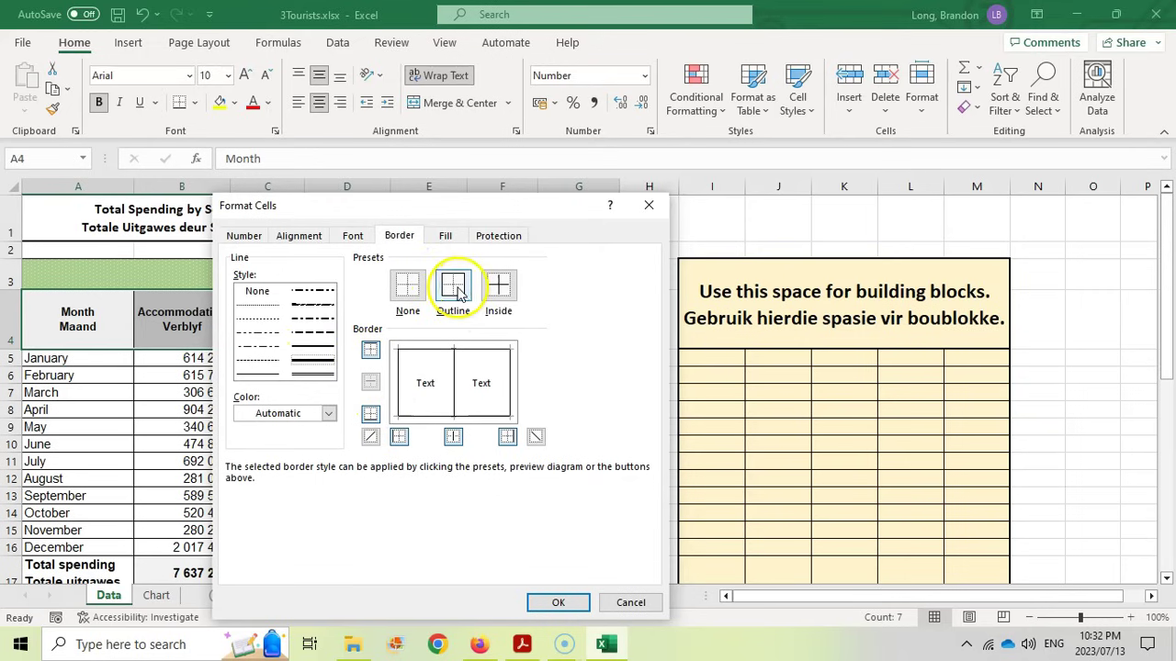
click(456, 290)
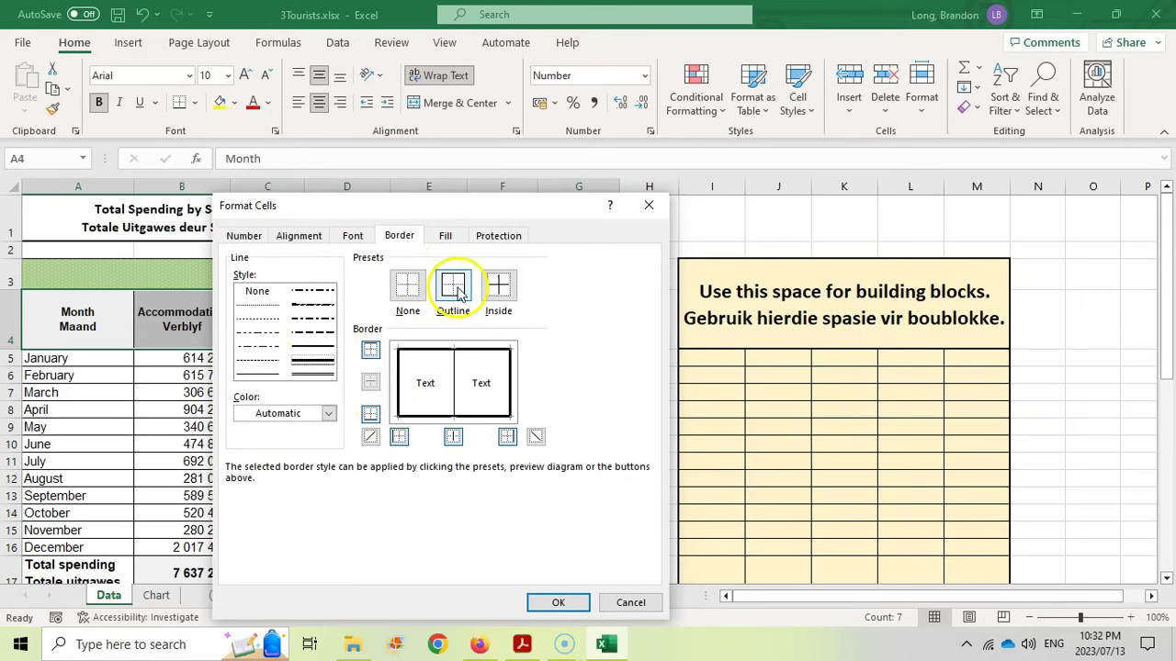
click(557, 602)
click(413, 463)
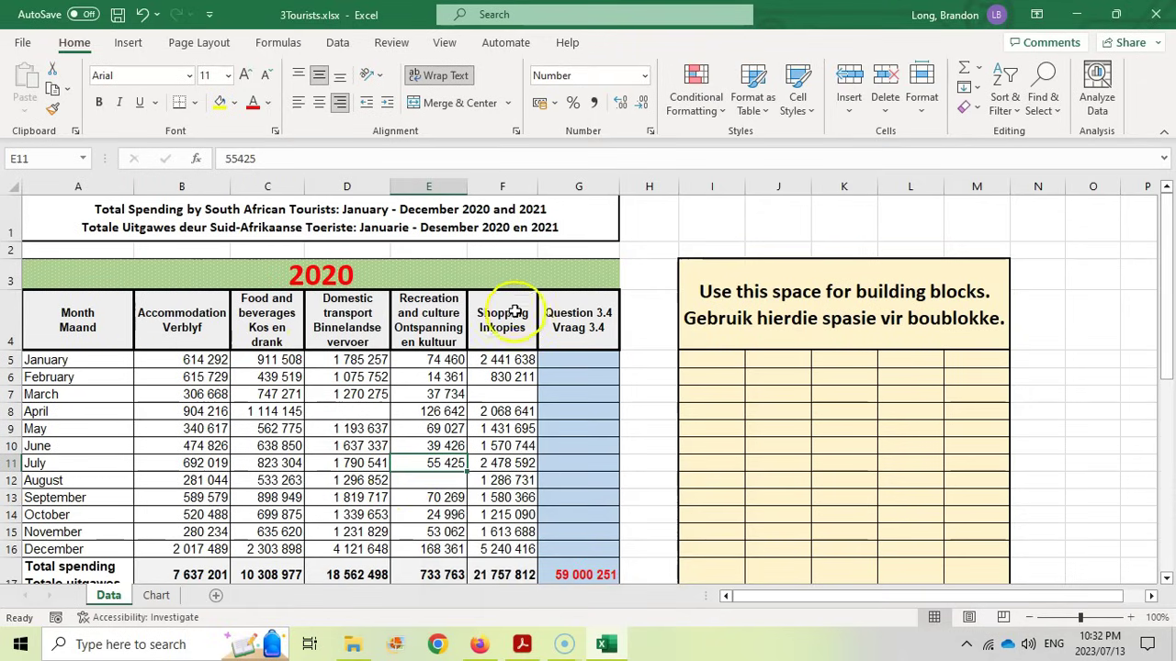
- Read question 3.3 in the exam paper and locate the 2020 accommodation total and answer cell B18 in the Excel worksheet
click(522, 645)
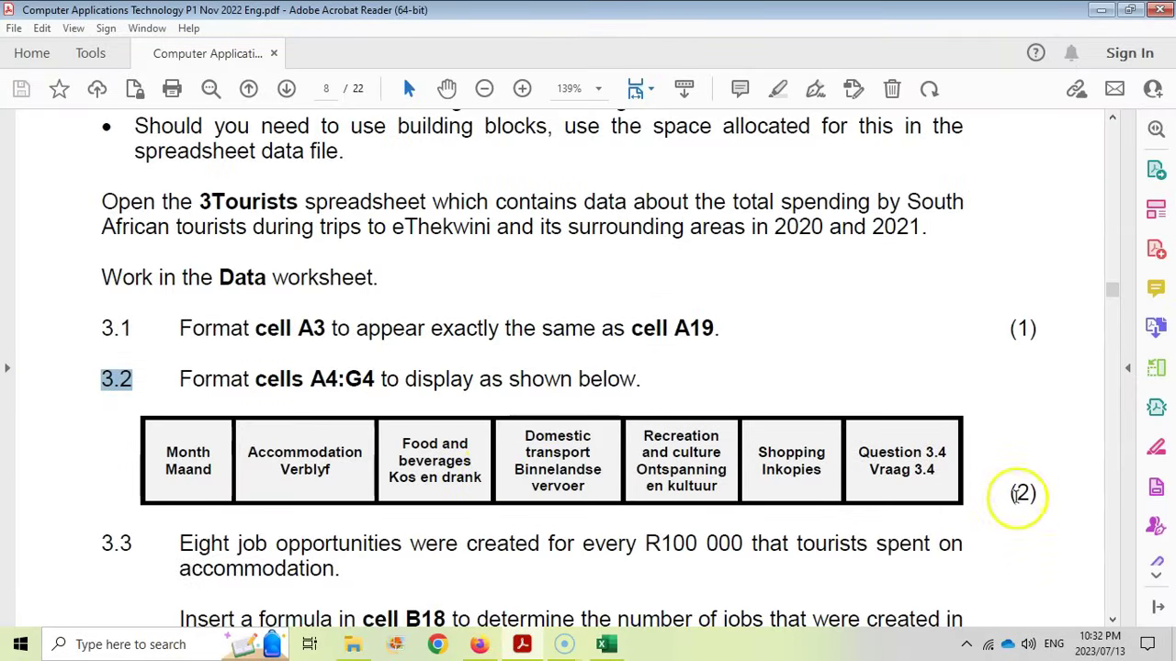
scroll(538, 438, down, 3)
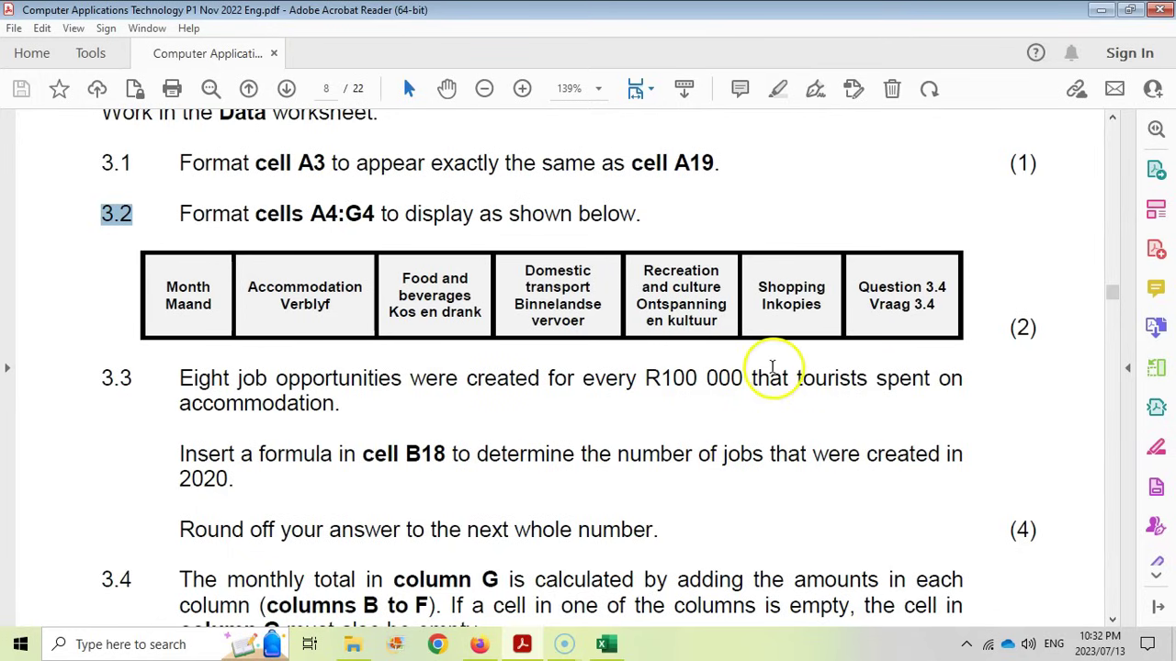
scroll(432, 395, down, 1)
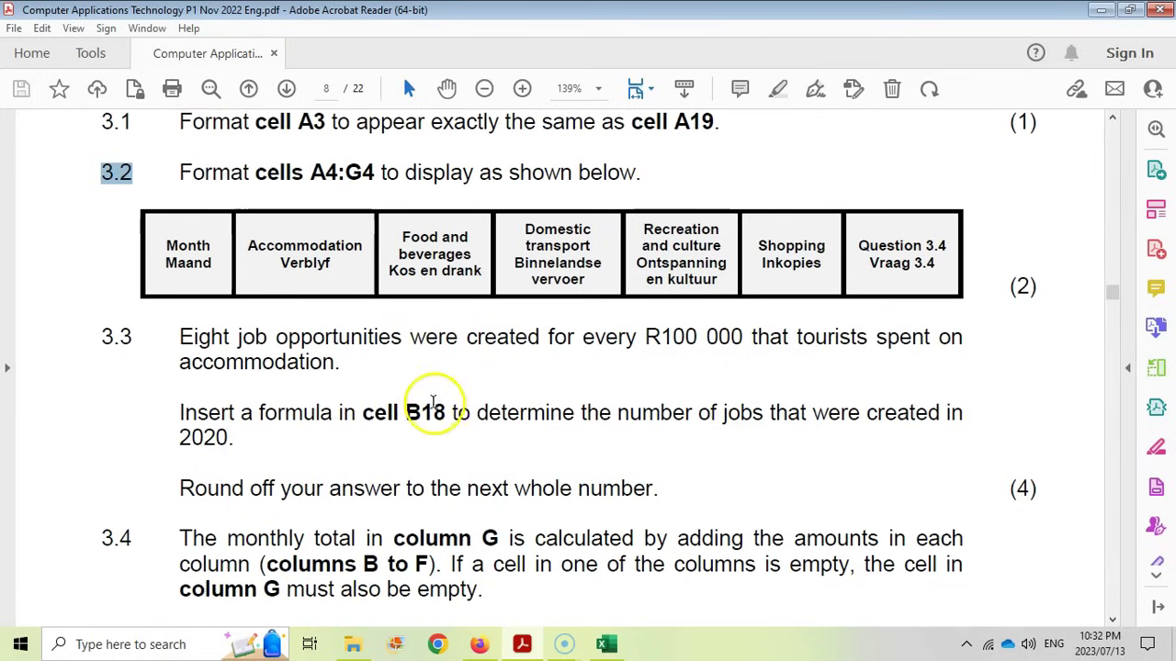
click(606, 646)
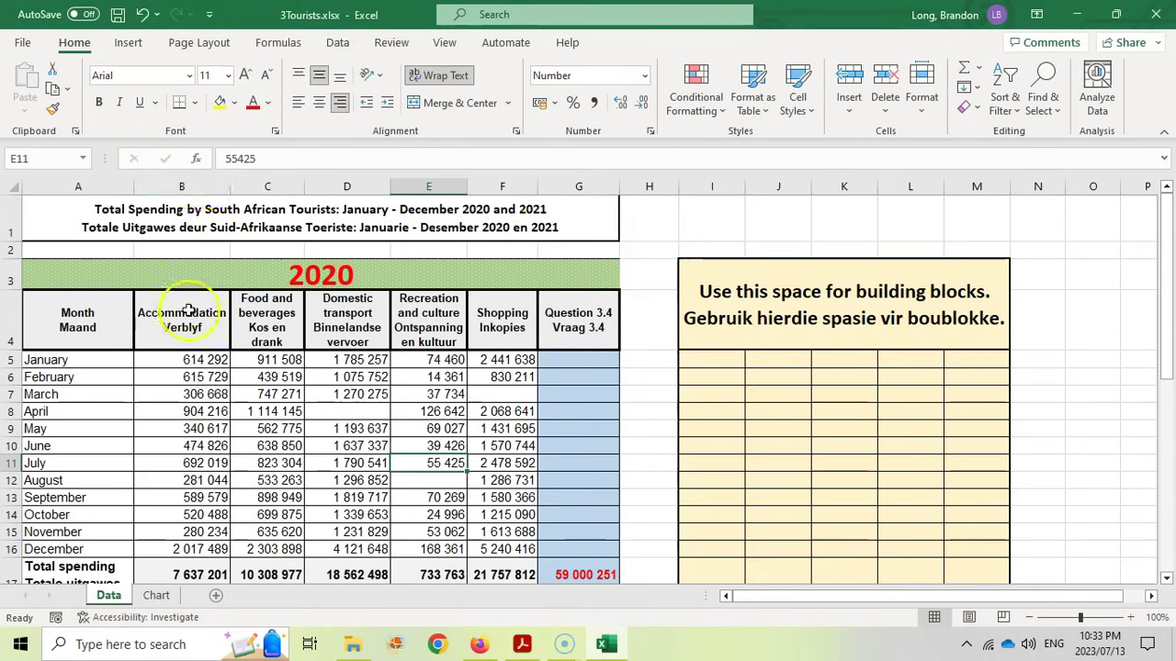
scroll(166, 303, down, 3)
click(182, 398)
key(alt+Tab)
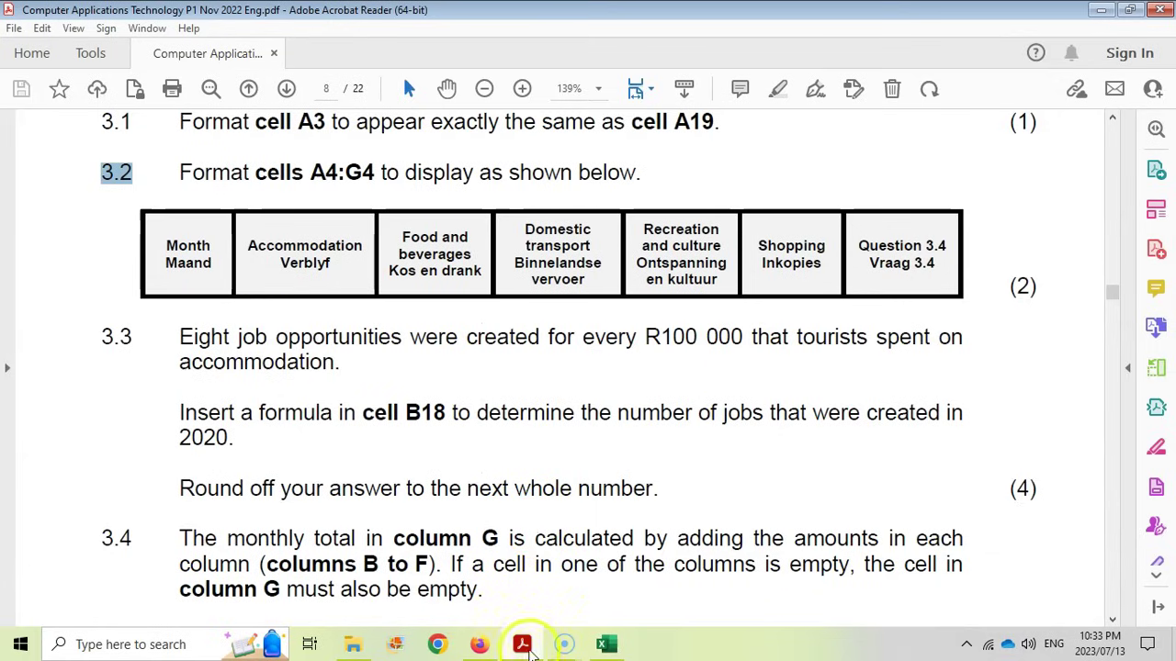
key(alt+Tab)
scroll(202, 410, up, 3)
click(195, 317)
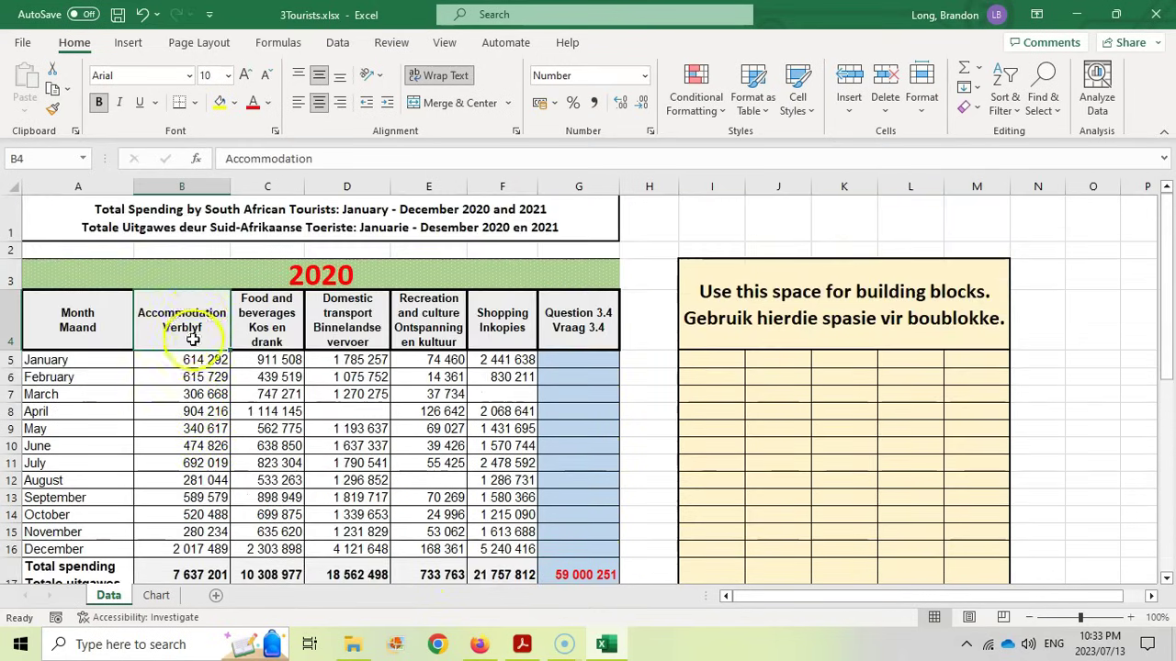
scroll(195, 408, down, 2)
click(195, 422)
click(190, 461)
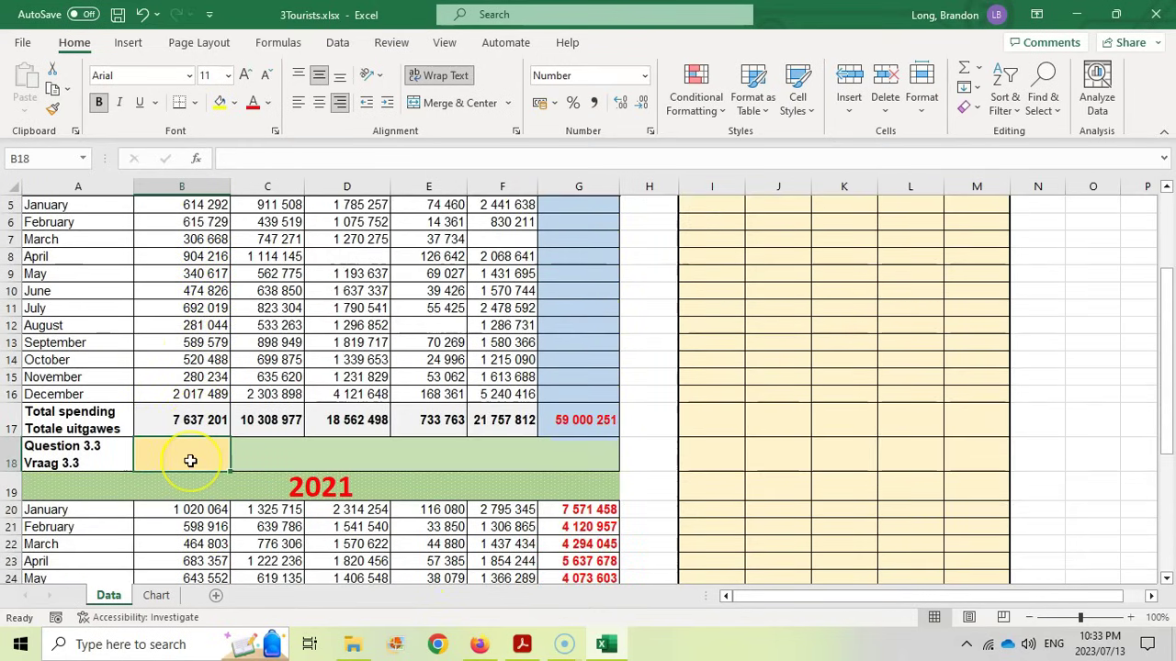
- Enter the formula =B17/100000*8 in cell B18 to calculate the jobs created in 2020
text(=)
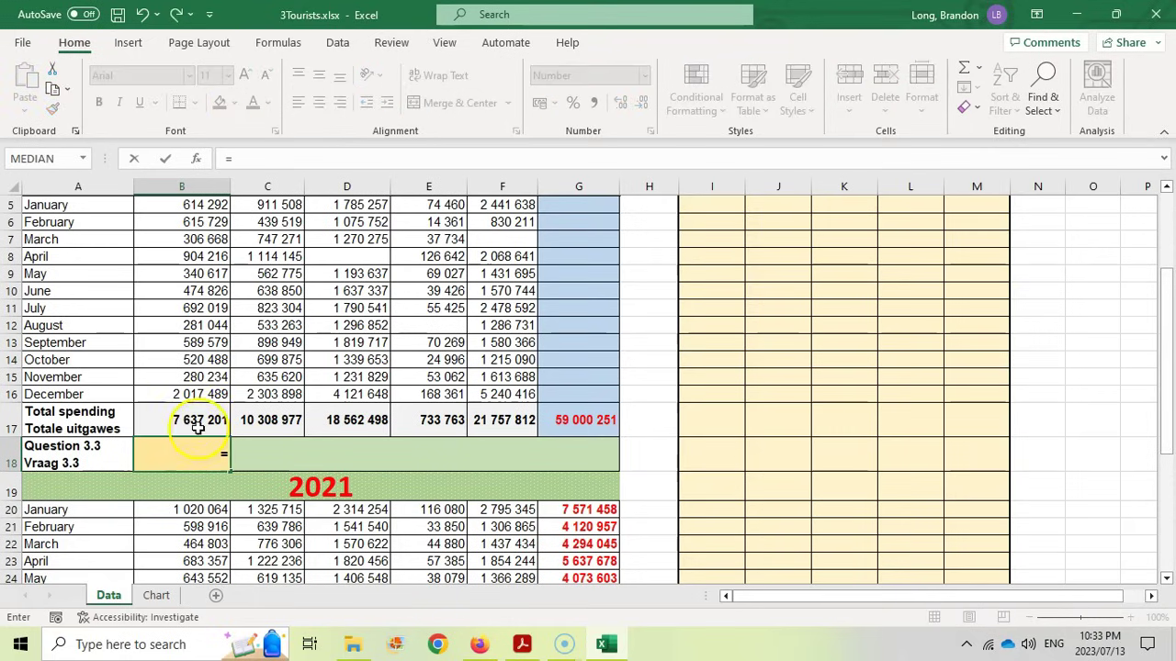
click(197, 419)
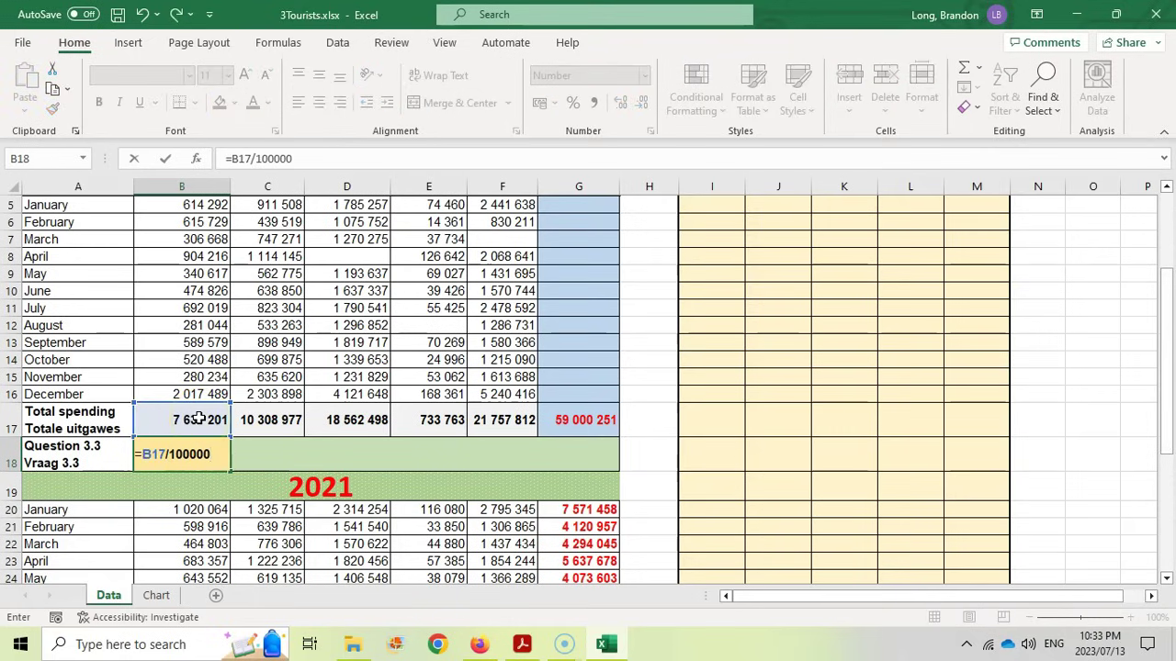
key(ctrl+Return)
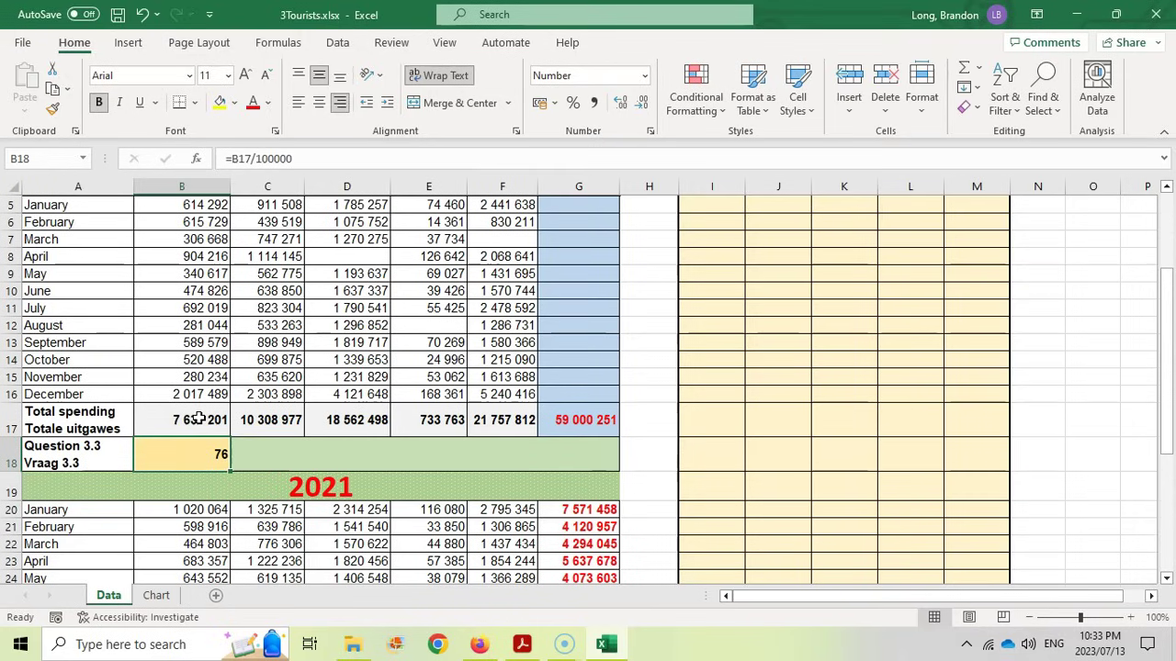
click(178, 455)
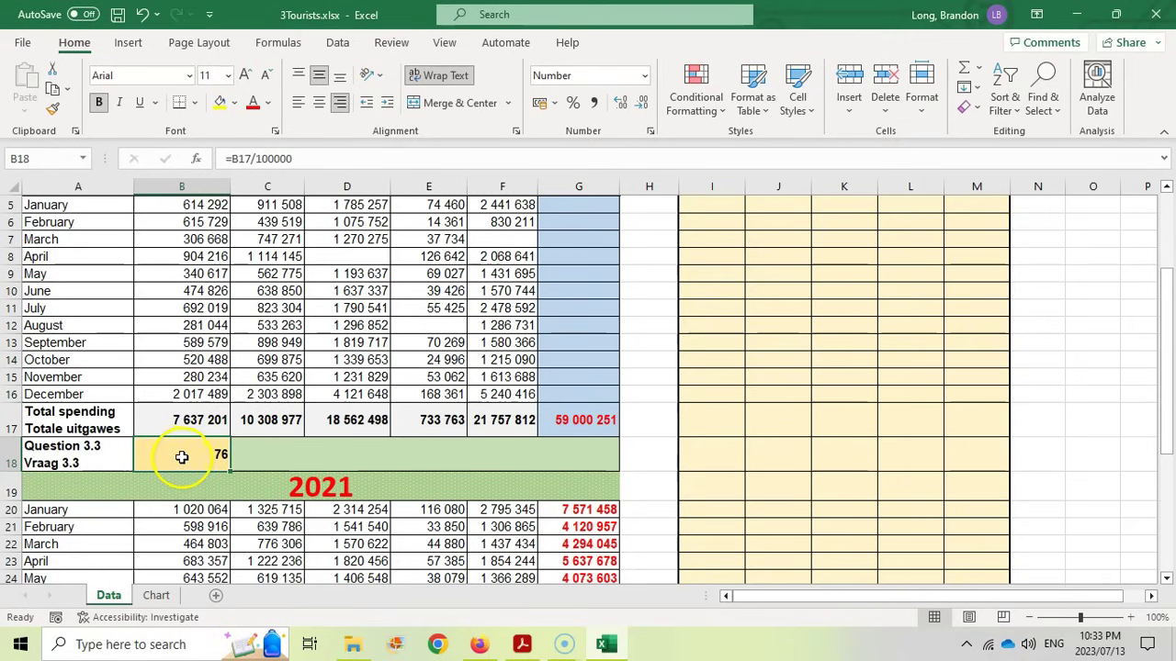
click(323, 157)
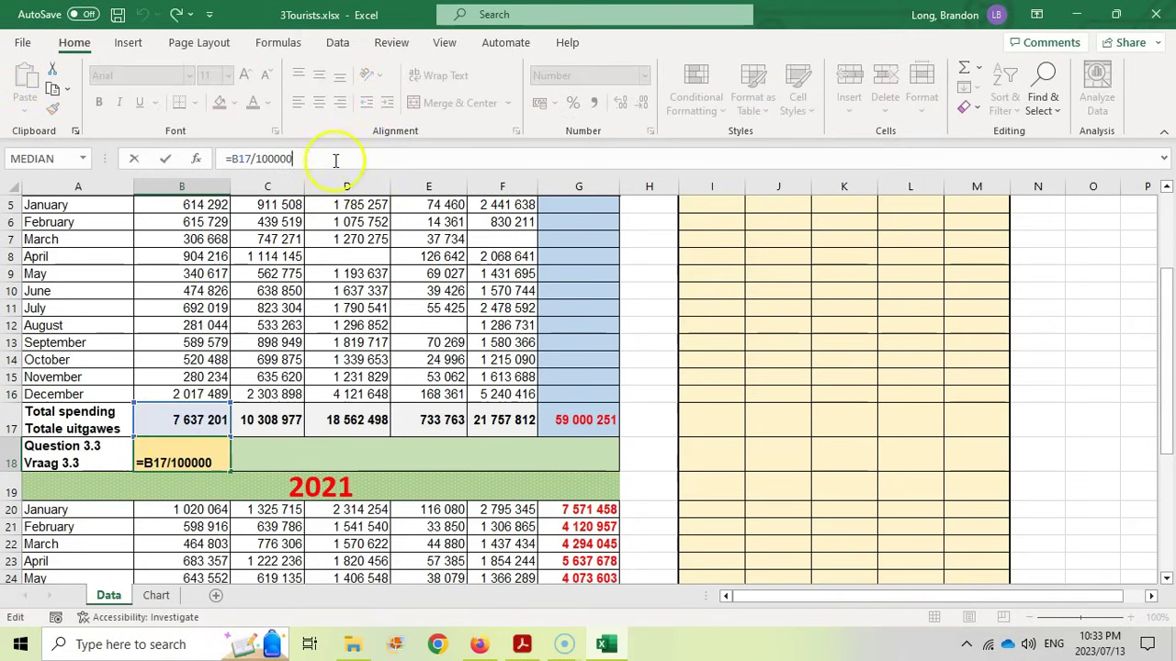
key(Return)
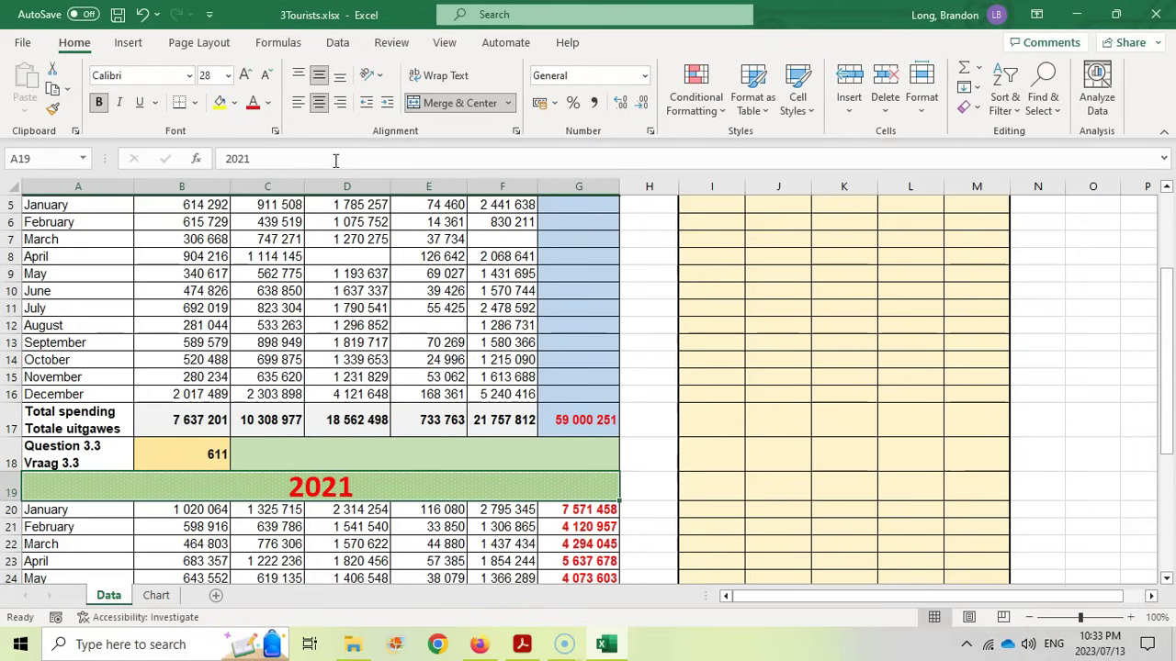
- Inspect cell B18 with two decimal places, restore the whole-number display, and switch to Acrobat Reader to check question 3.3's rounding instruction
click(181, 450)
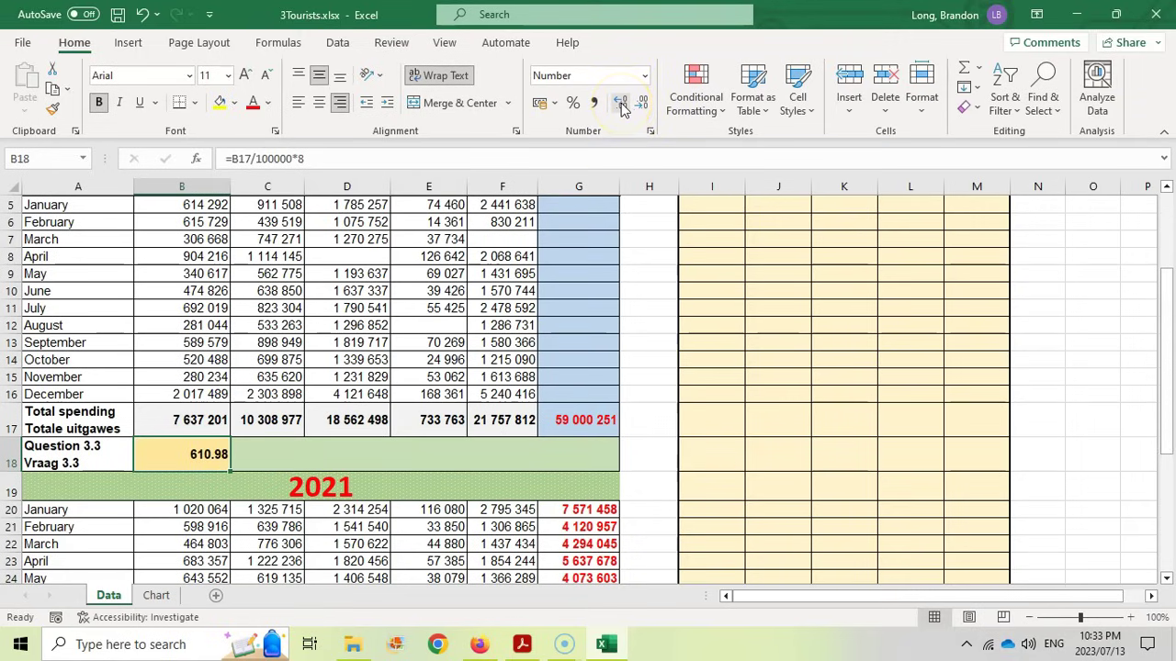
click(643, 104)
click(522, 644)
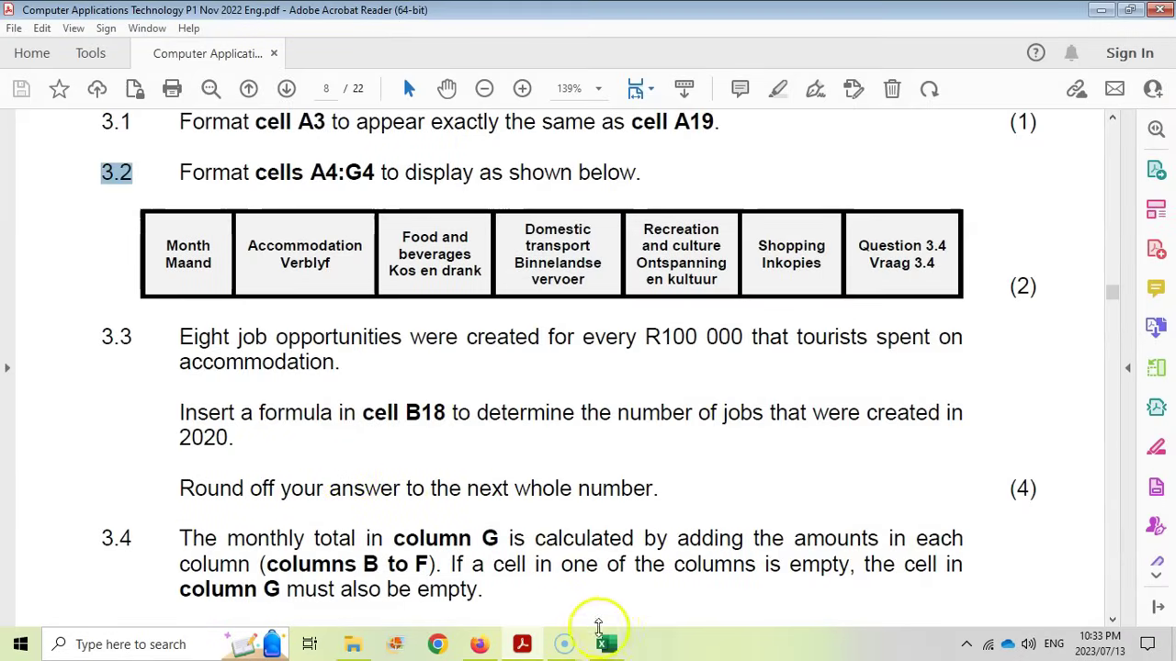
- Switch to Excel and wrap the formula in cell B18 in ROUNDUP with 0 digits, giving =ROUNDUP(B17/100000*8,0)
click(606, 644)
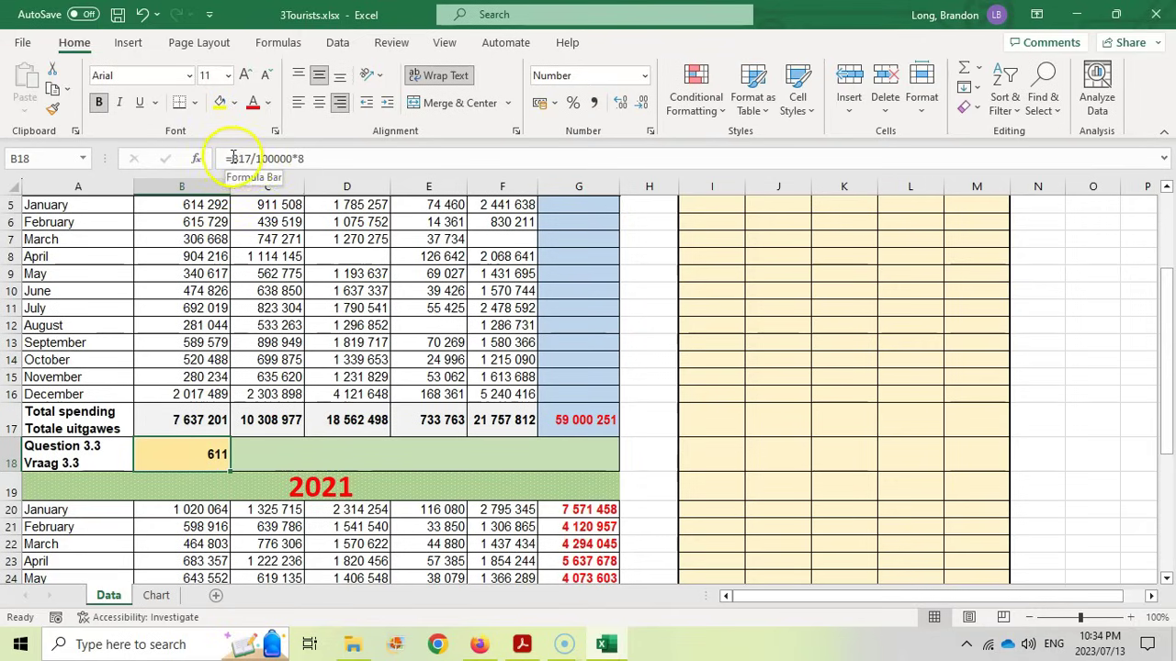
click(250, 159)
click(228, 159)
text(roundup()
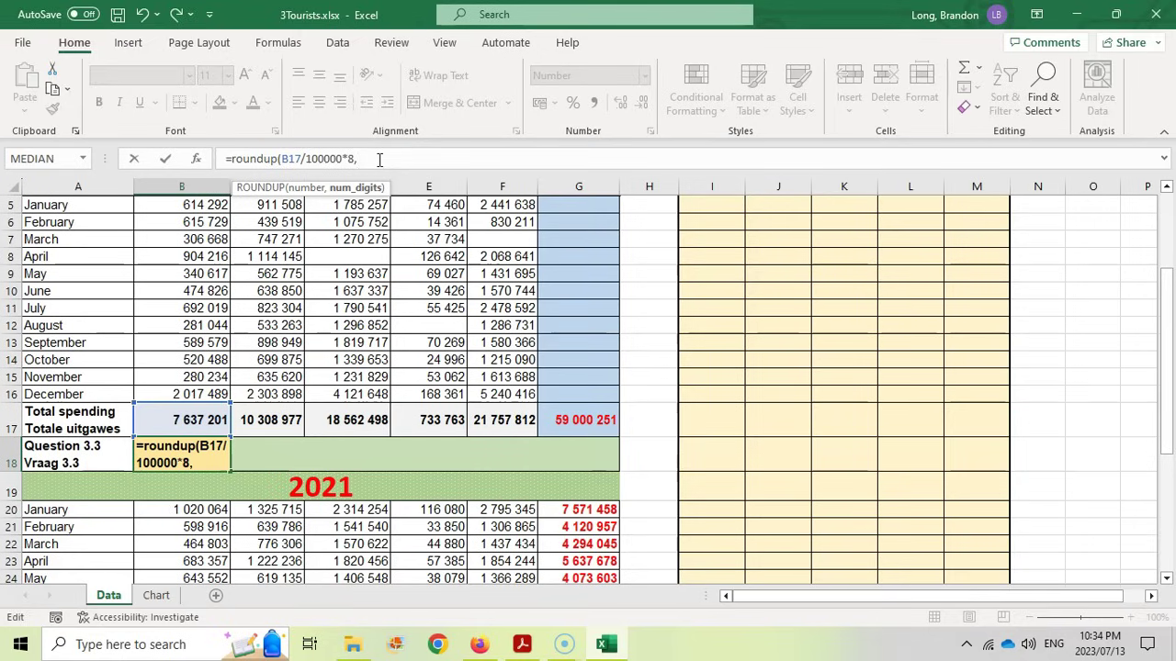
text(0)
text())
click(370, 156)
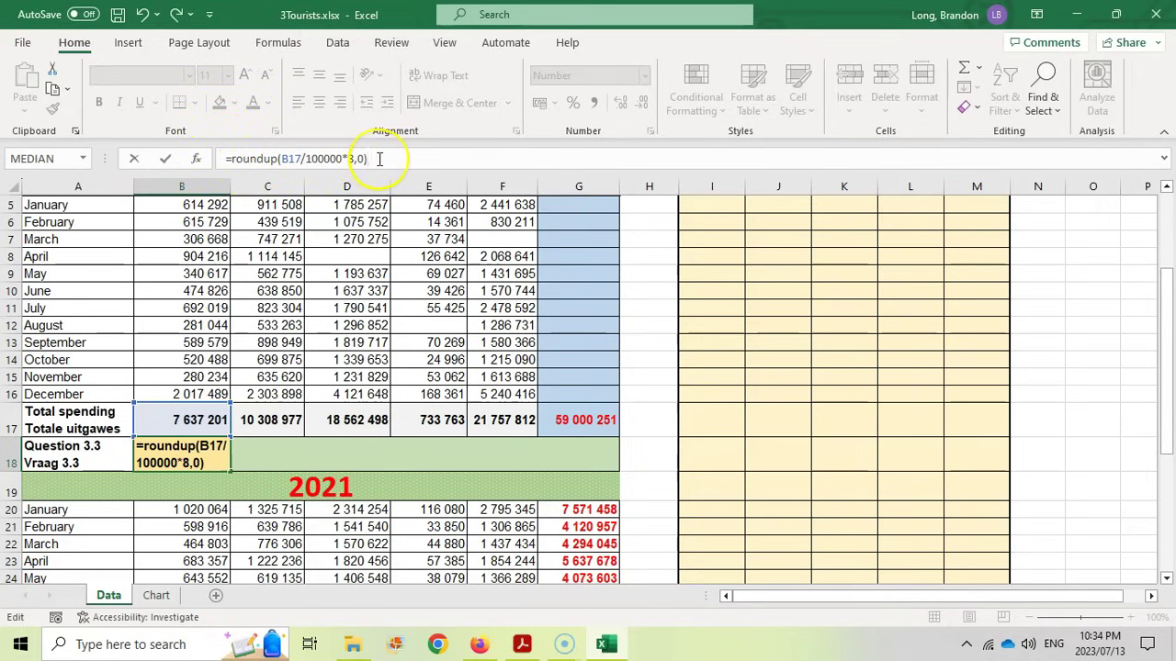
key(Return)
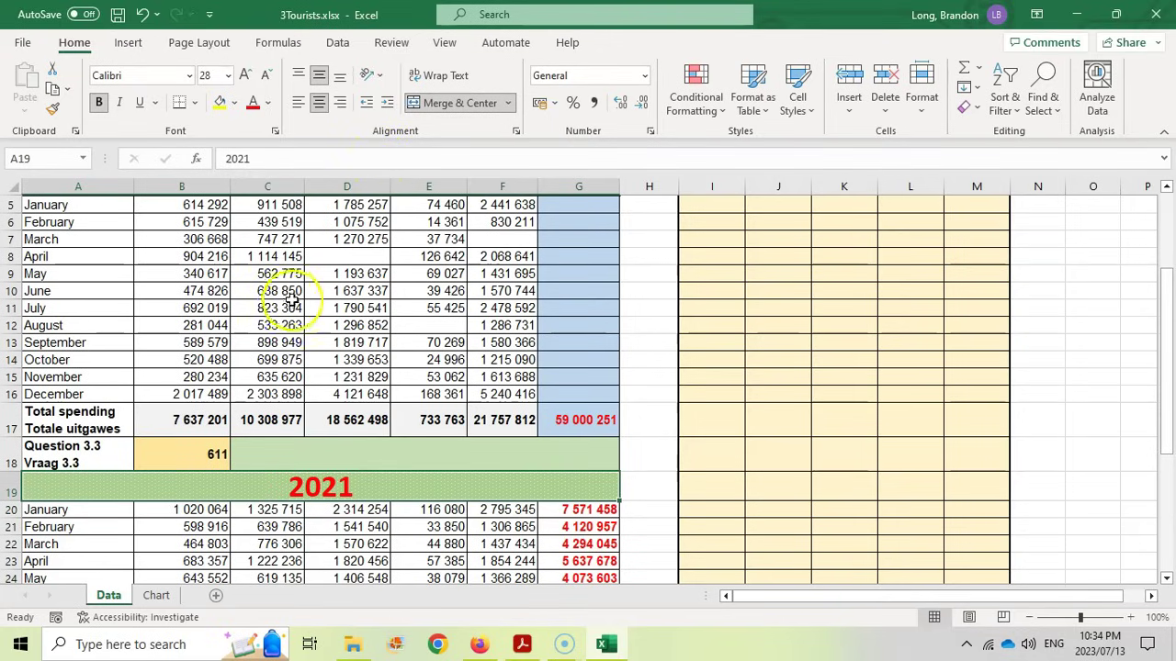
- Read question 3.4 in the exam paper and examine the 2020 monthly rows in Excel for missing data and the column G answer cells
key(alt+Tab)
scroll(349, 390, down, 3)
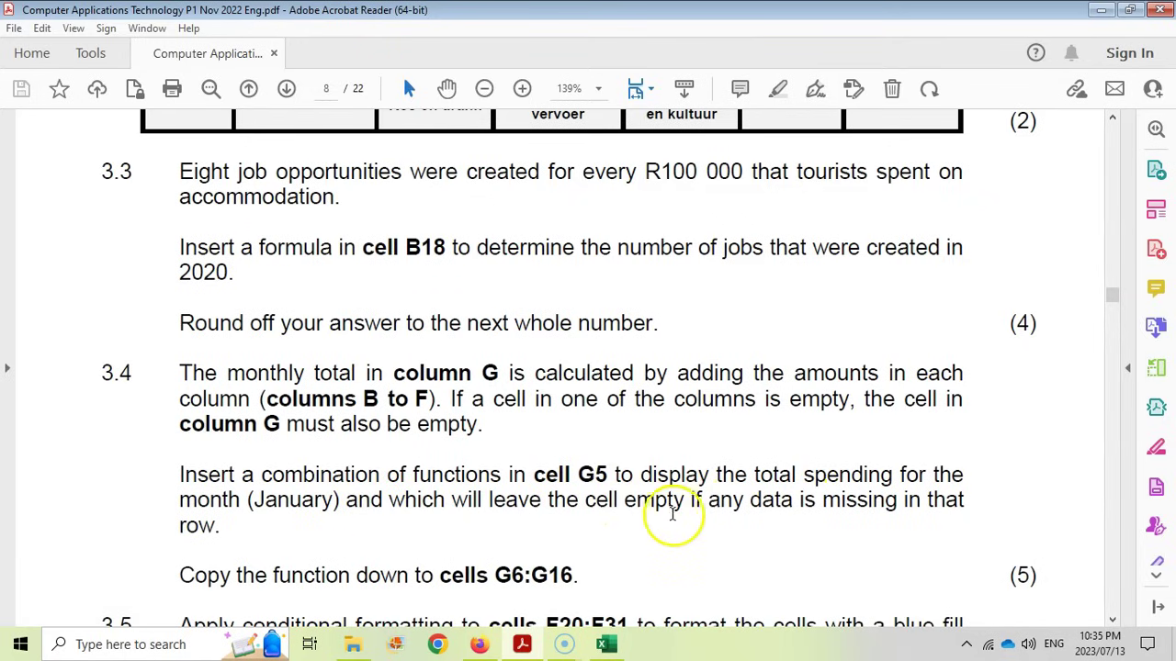
scroll(643, 512, down, 2)
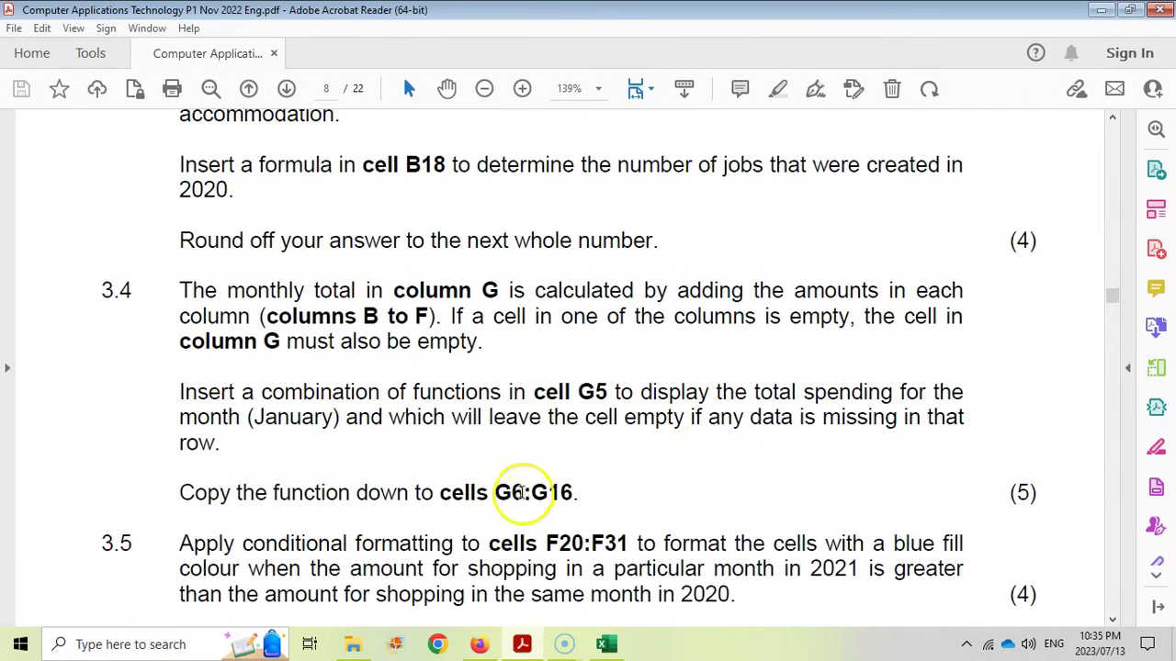
click(605, 643)
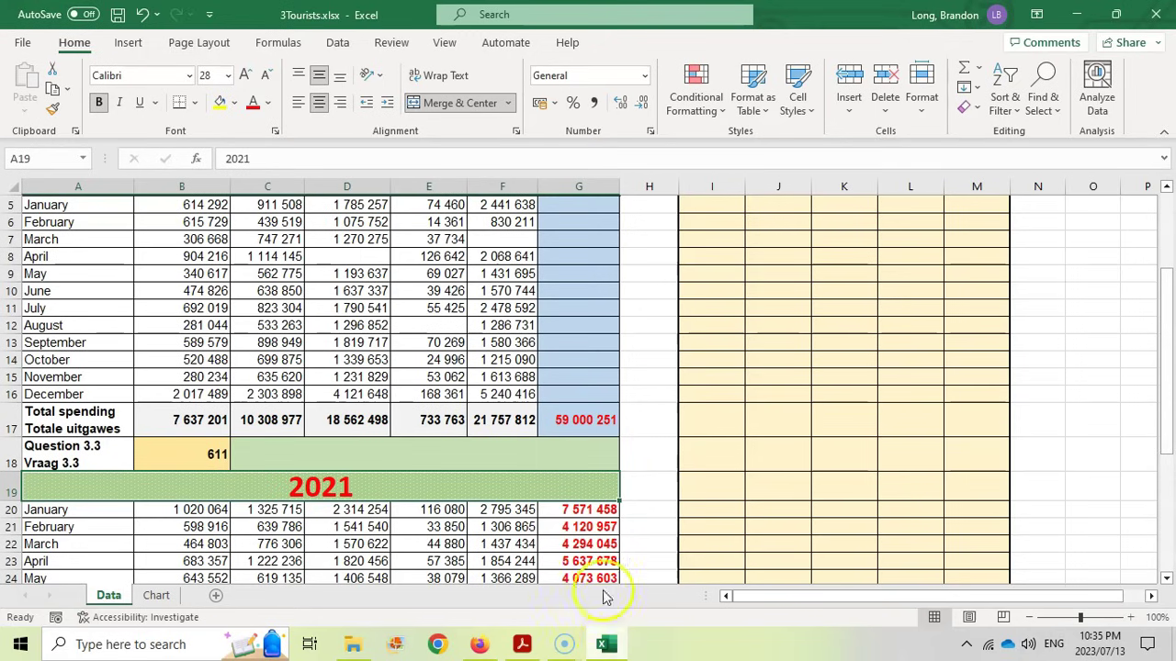
scroll(494, 451, up, 2)
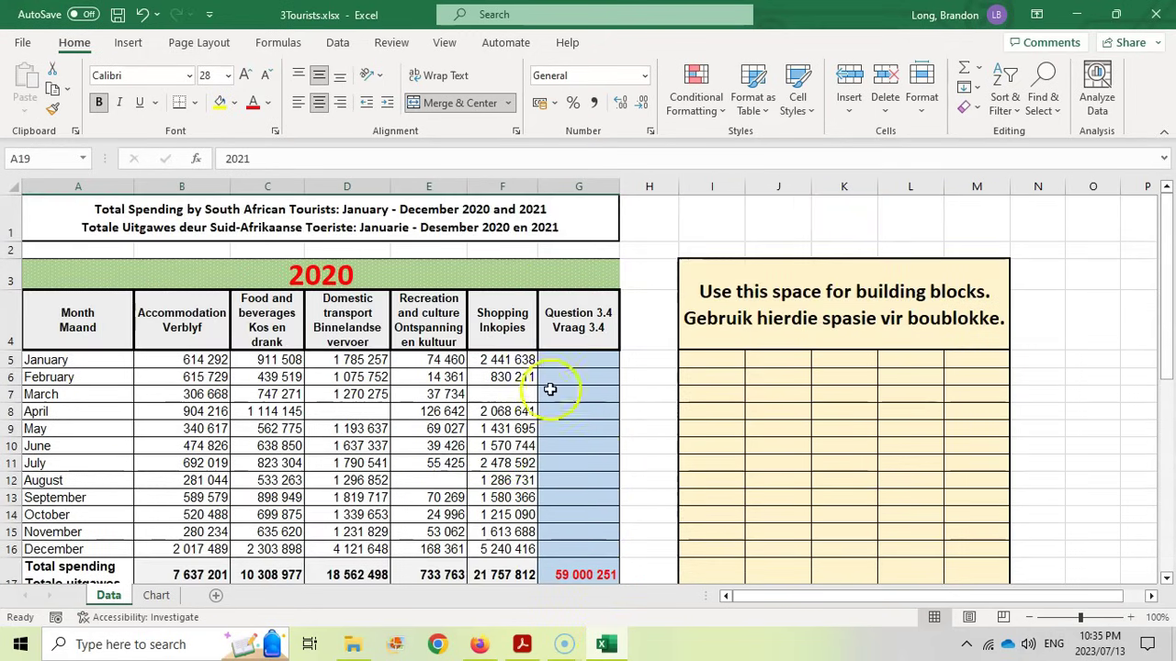
click(577, 359)
drag(205, 358, 519, 361)
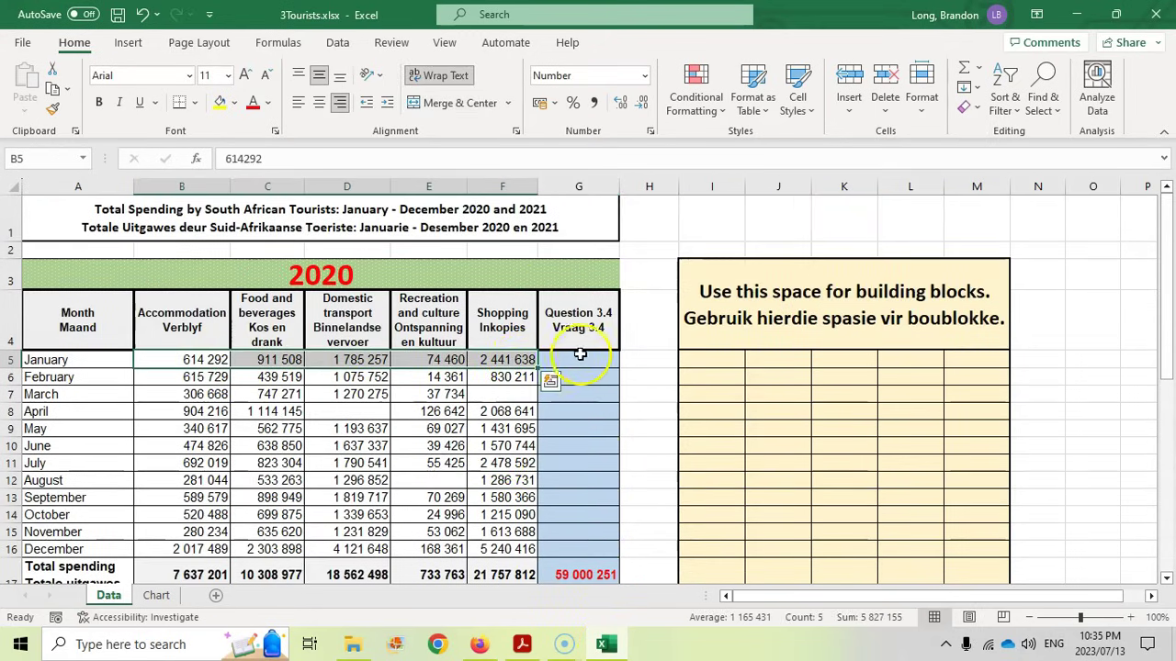
click(504, 394)
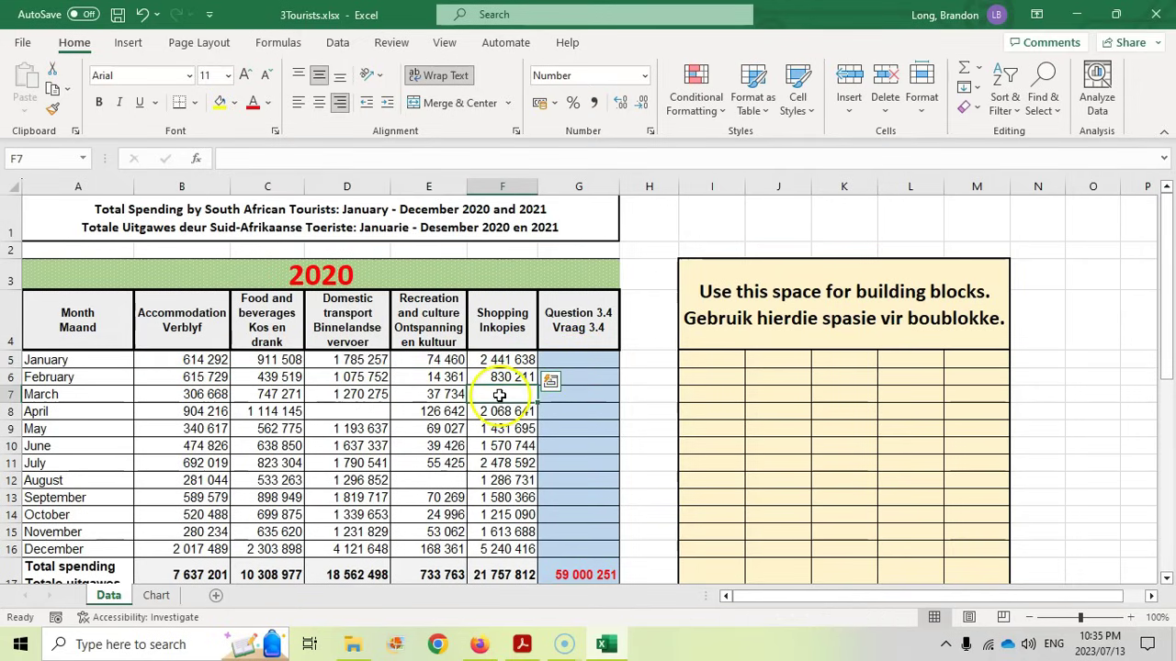
click(555, 394)
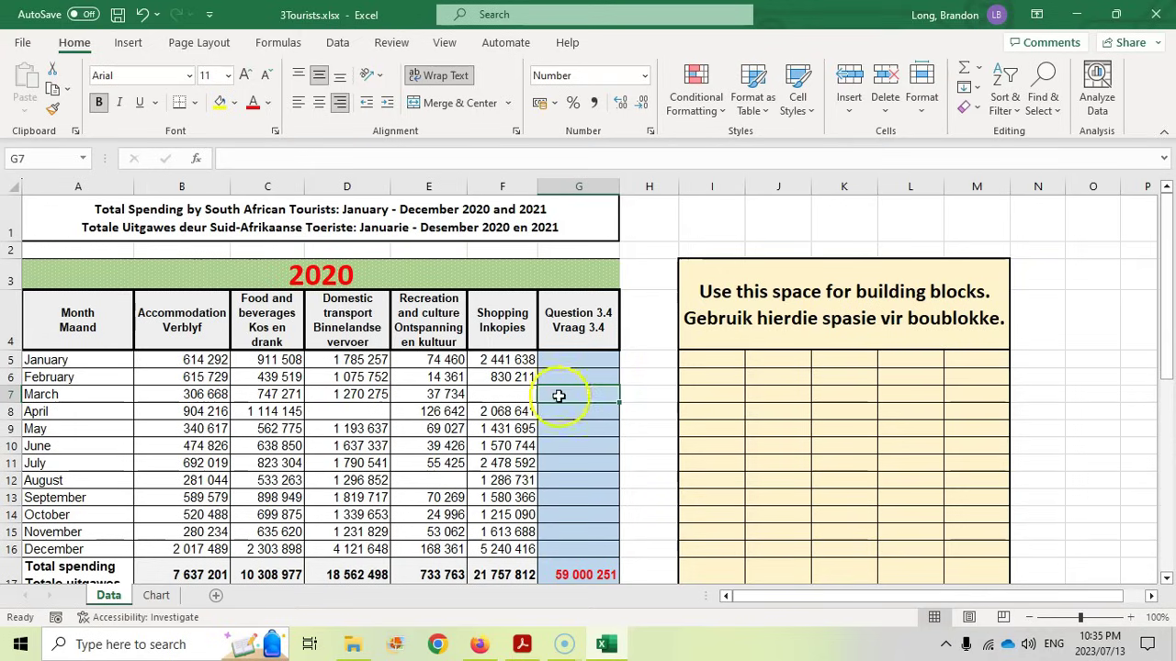
- Begin an IF formula in cell G5 with the condition COUNTBLANK(B5:F5)>0
click(565, 359)
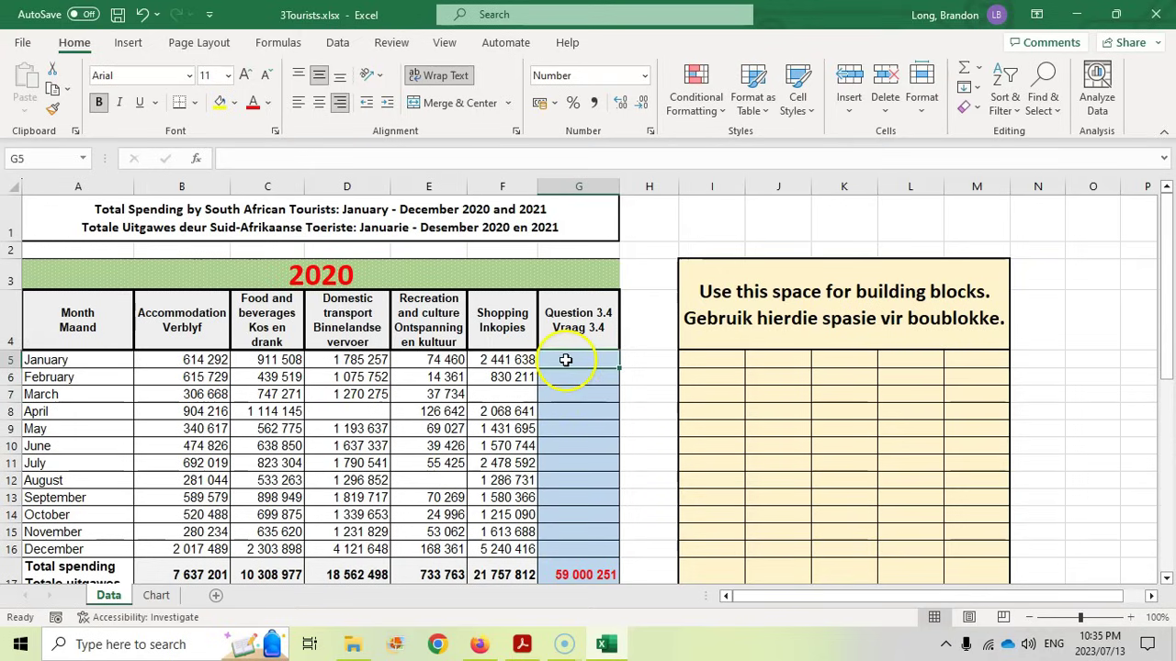
text(=IF()
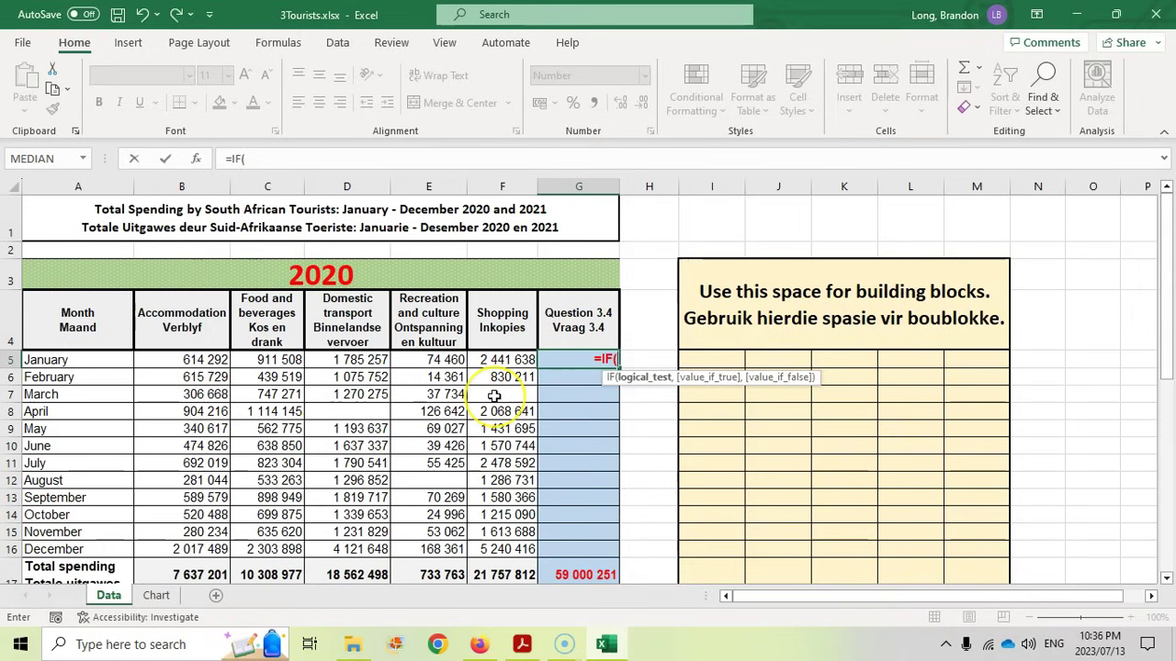
text(count)
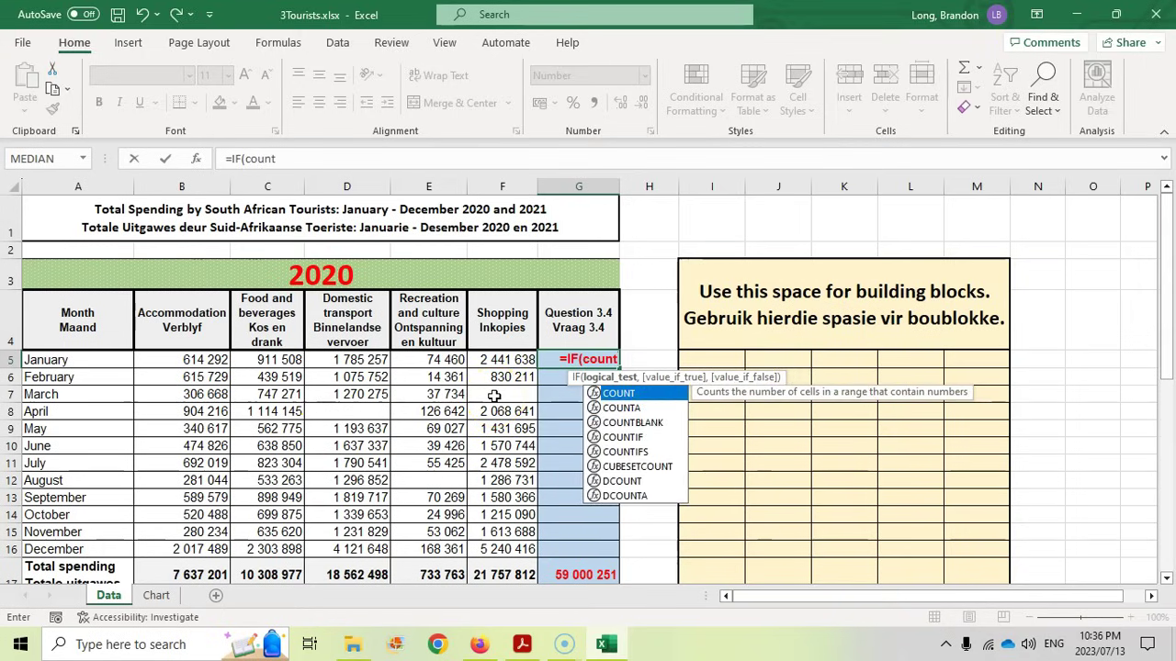
text(blank()
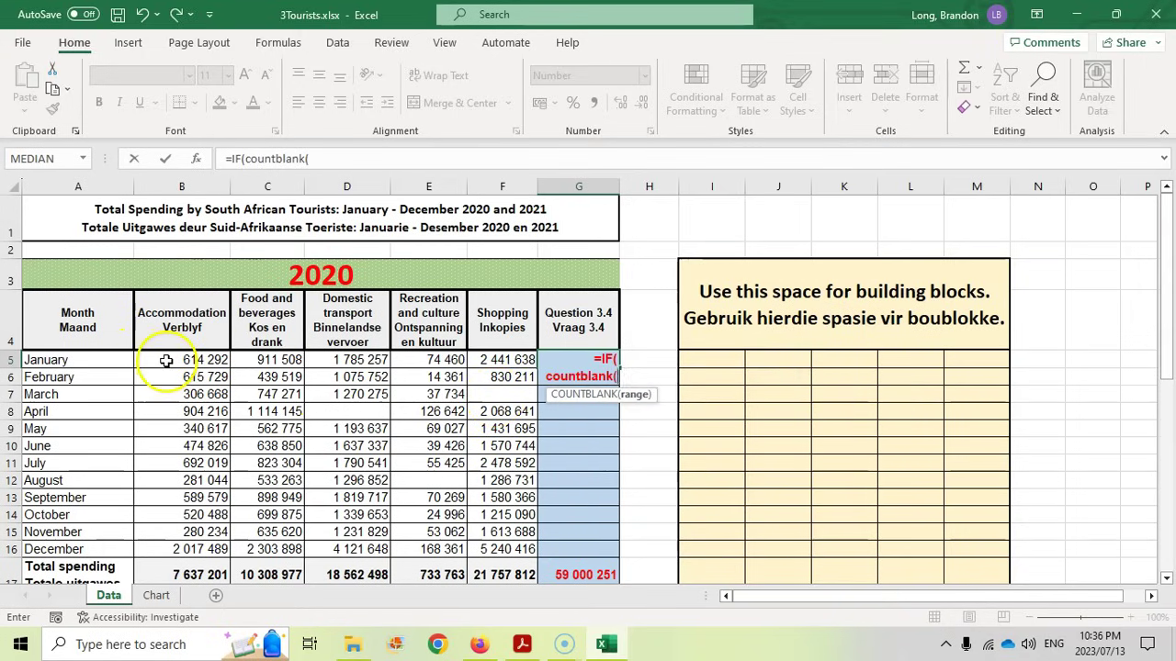
drag(166, 361, 485, 360)
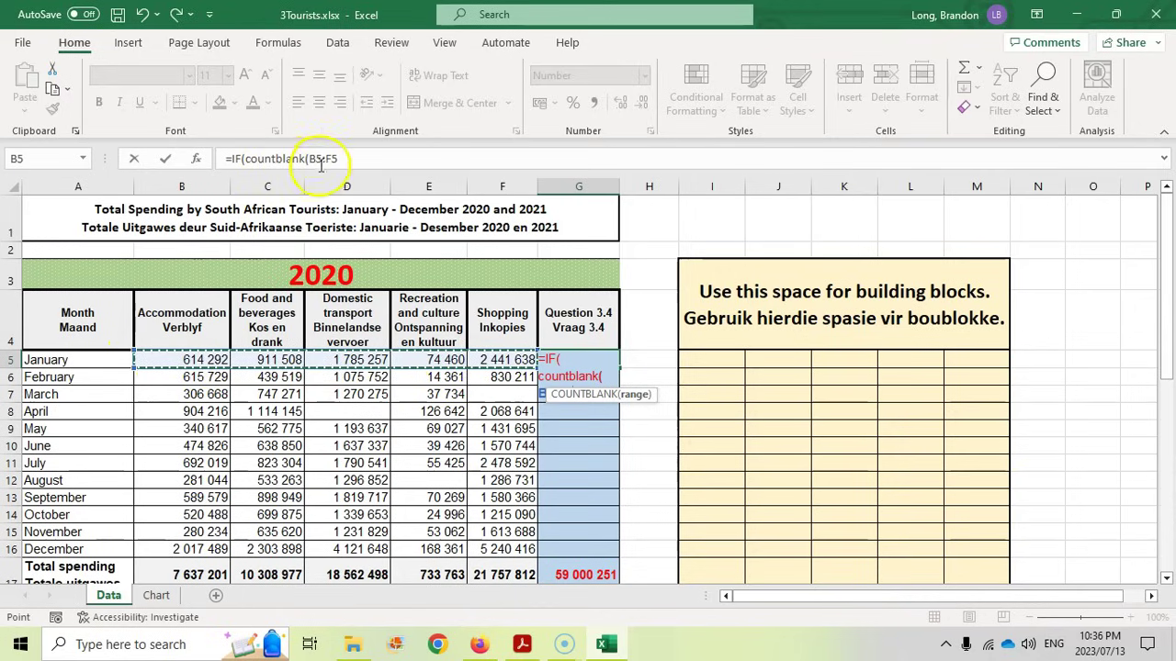
click(350, 160)
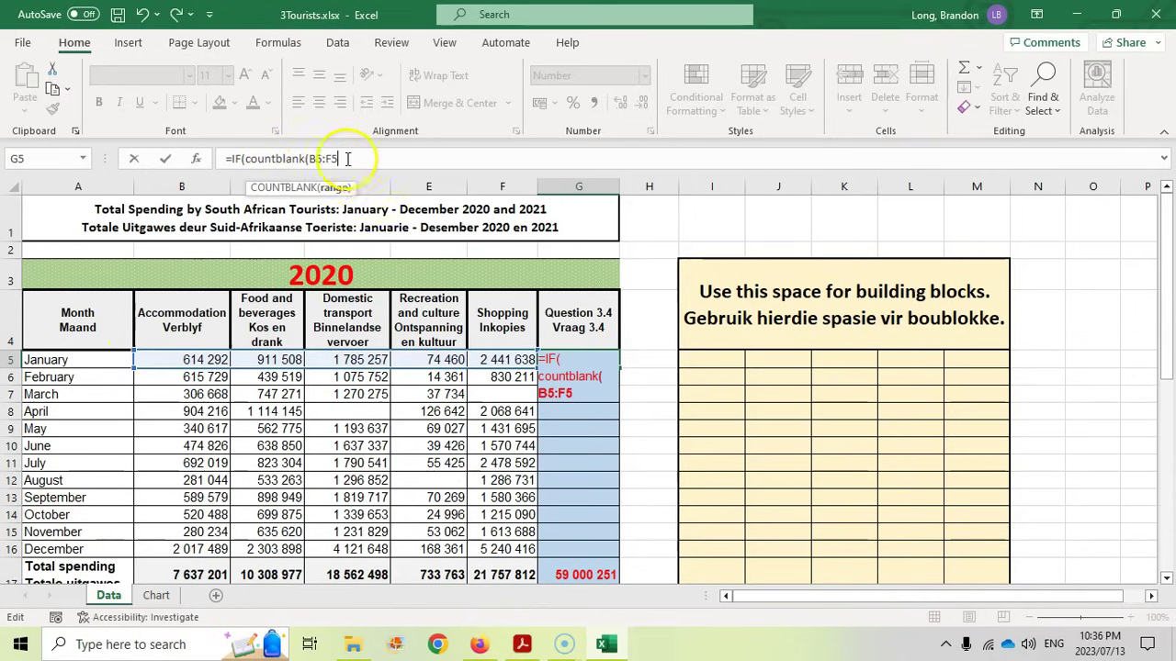
text()>0)
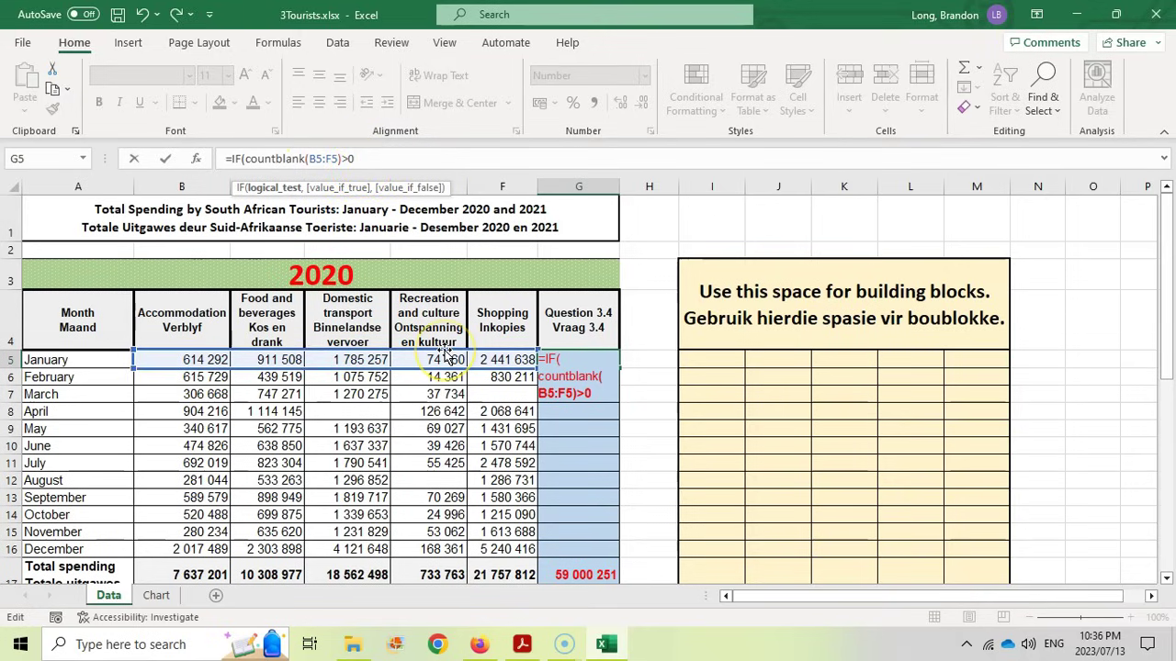
- Complete the IF formula in cell G5 with "" as the true value and SUM(B5:F5) as the false value
text(,"")
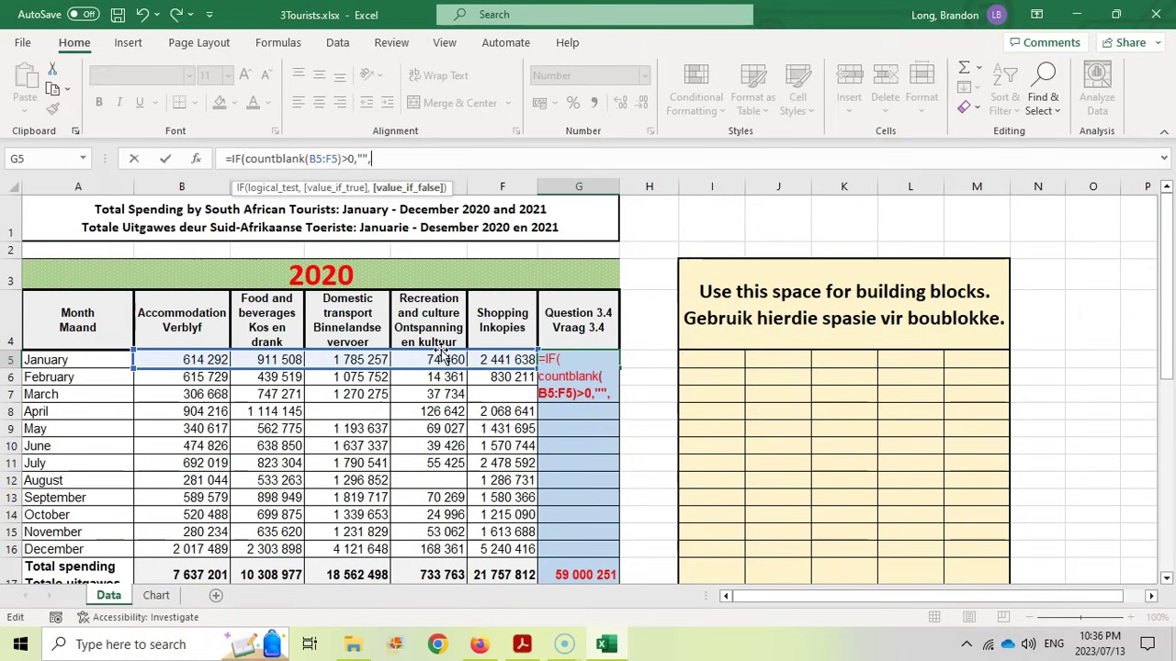
text(,)
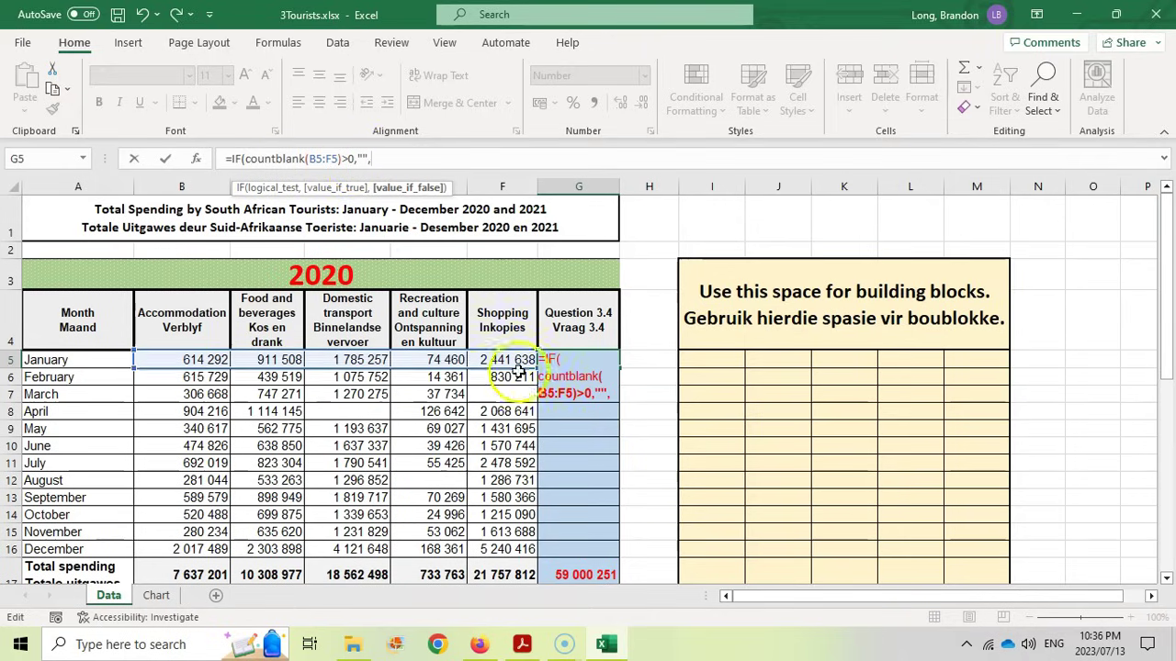
text(sum()
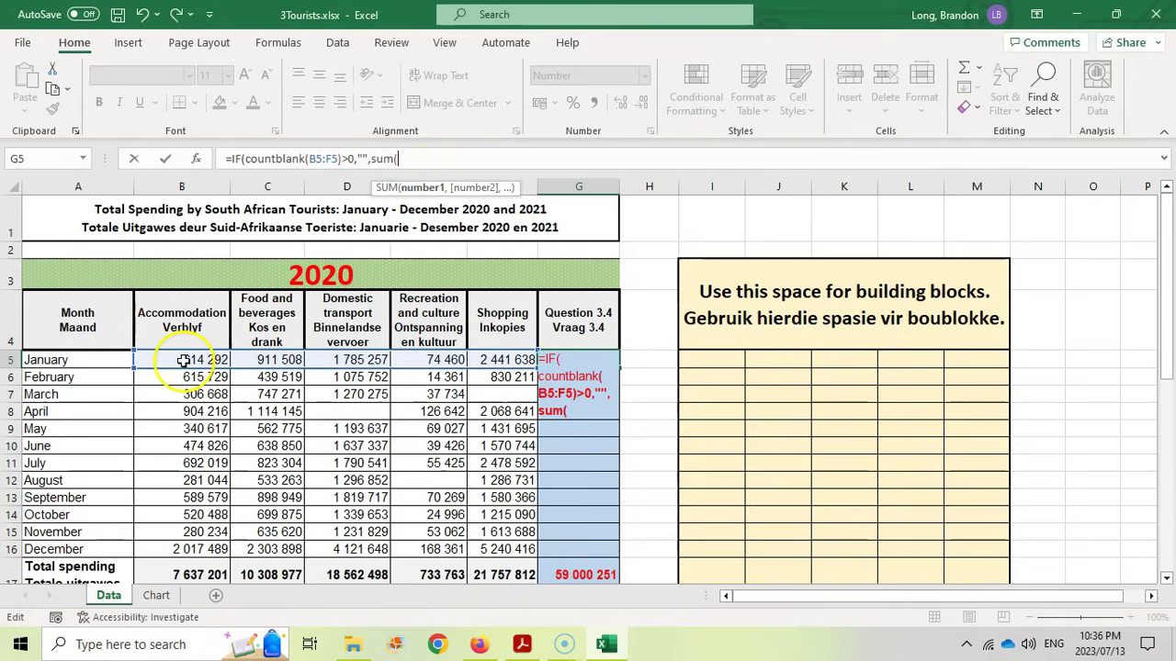
drag(174, 358, 528, 357)
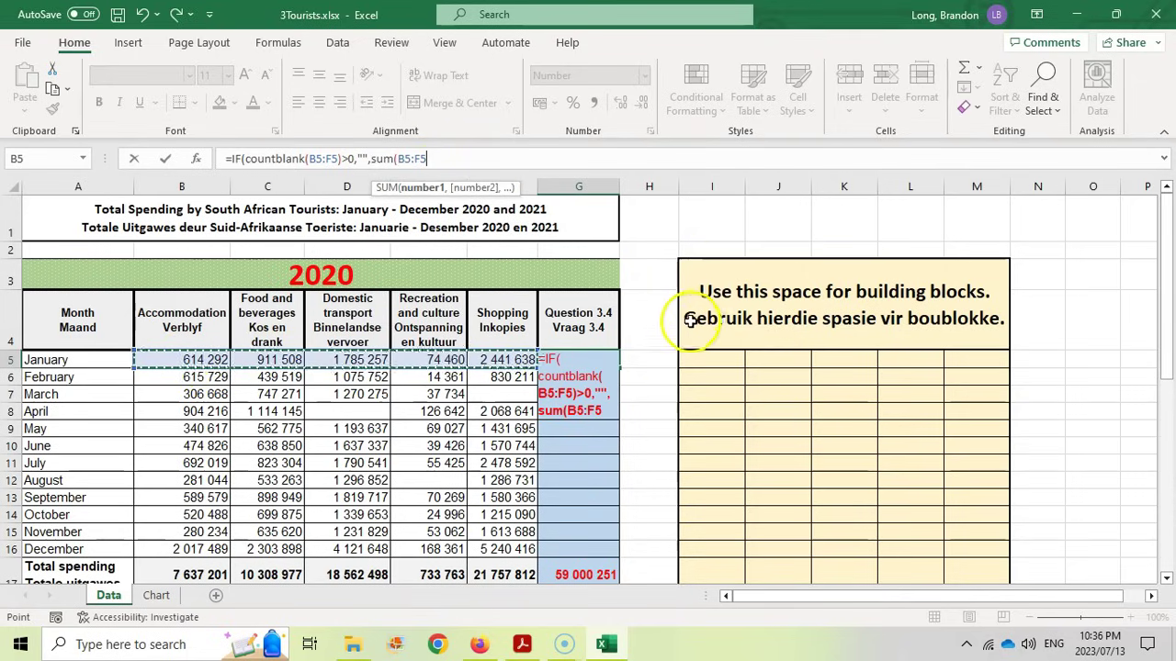
text())
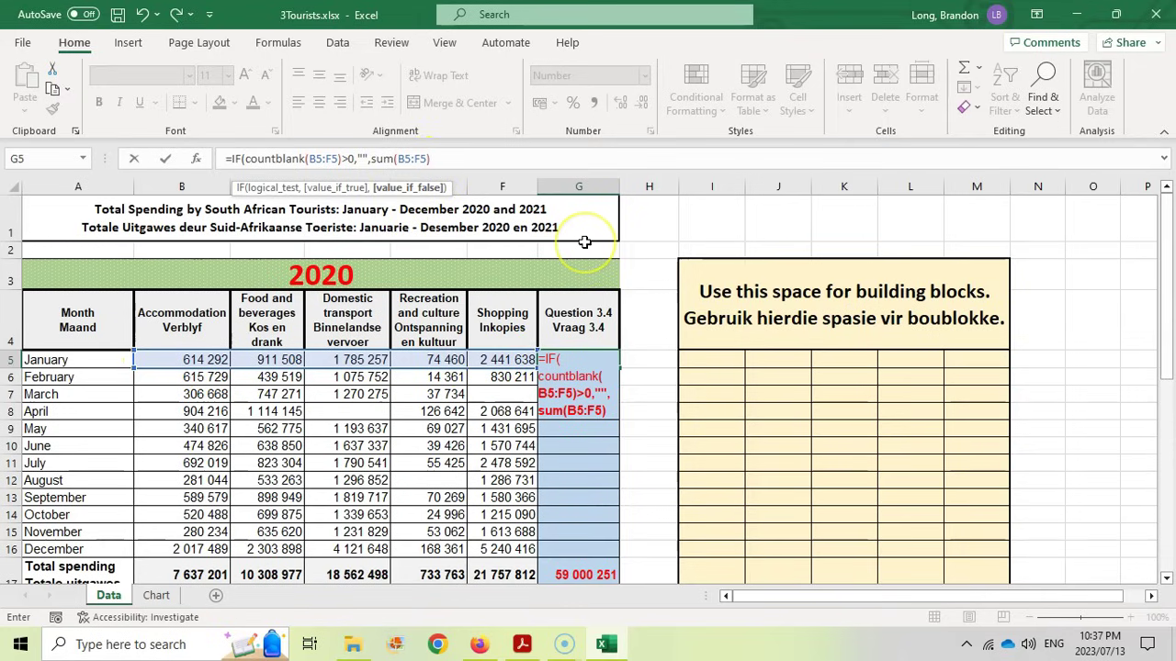
text())
key(Return)
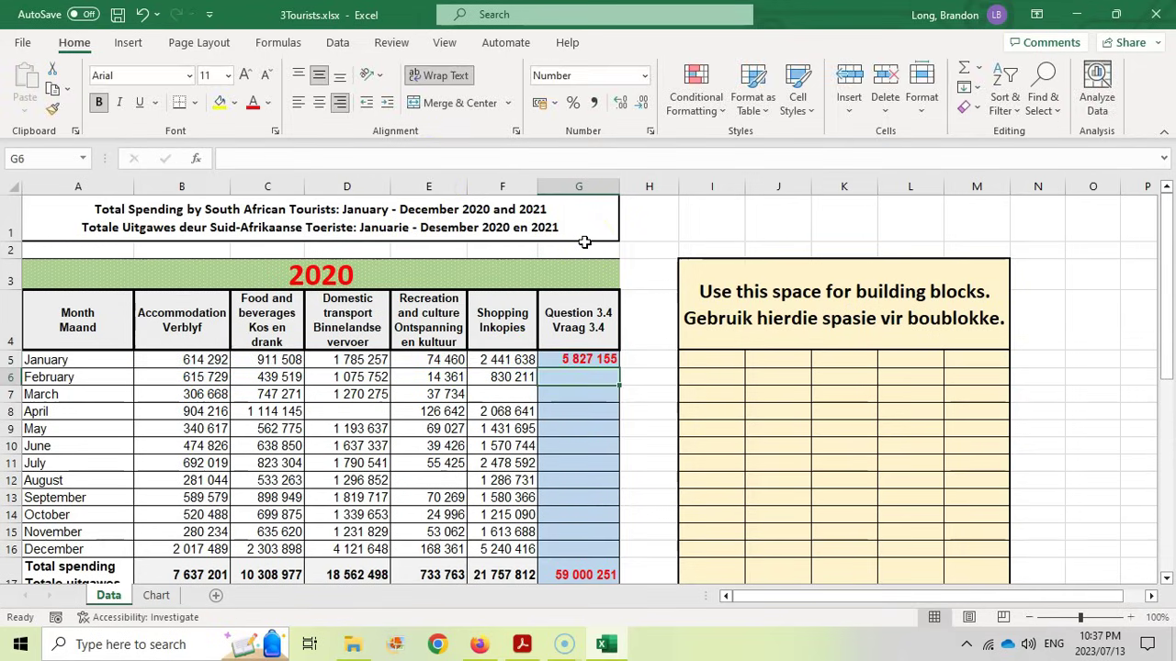
- Copy the formula in cell G5 down to cells G6:G16 and check it in the March row
click(587, 364)
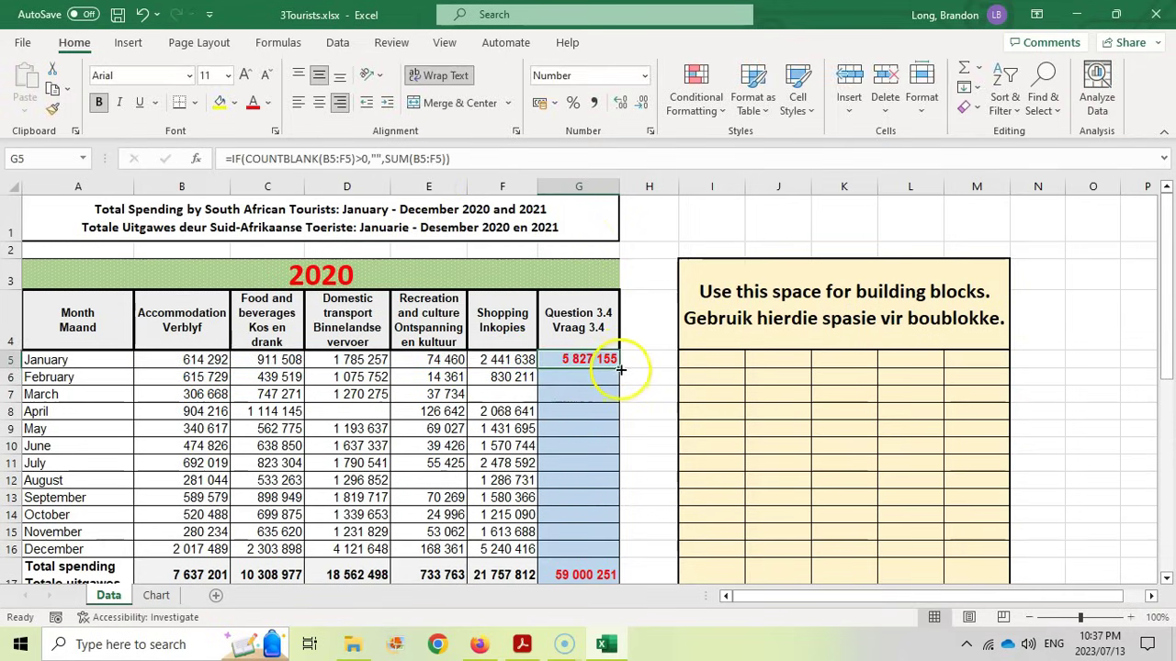
click(487, 394)
click(349, 413)
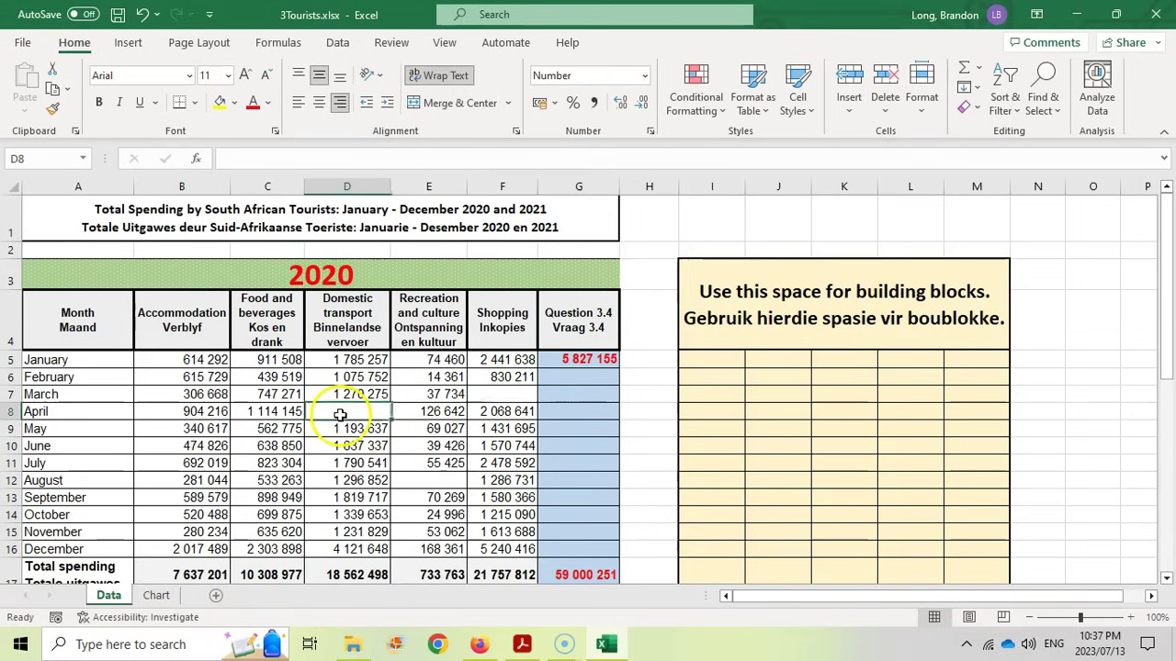
click(587, 362)
drag(622, 367, 595, 558)
click(585, 396)
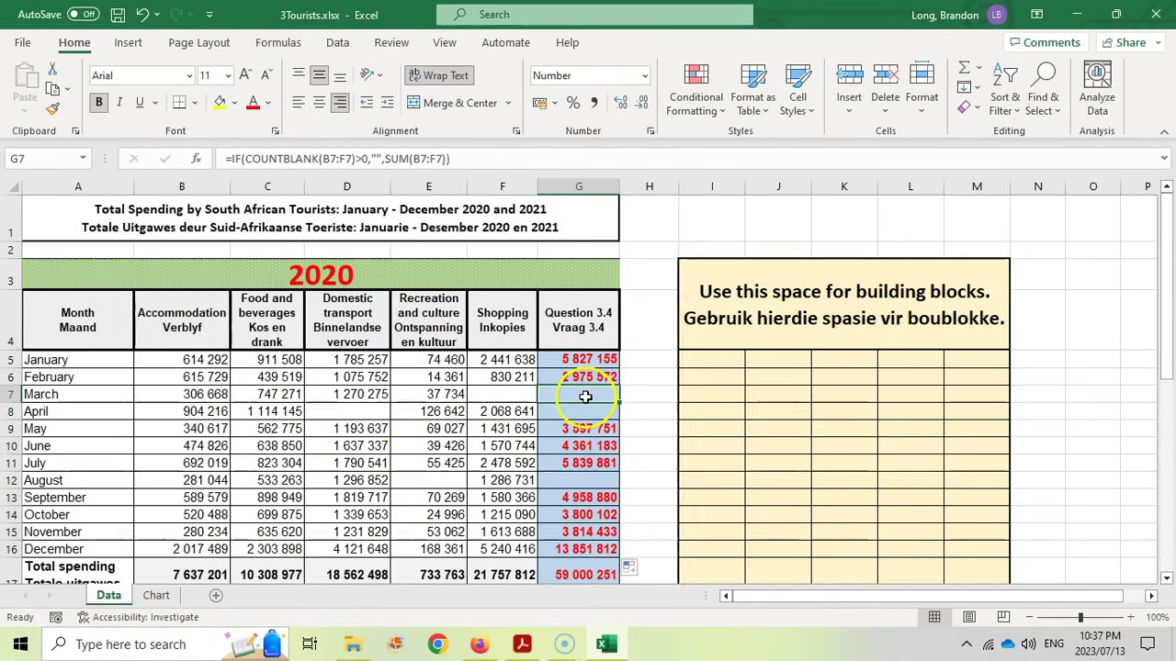
- Check the April and August rows for blank cells, look over the building-block cells I5 and J5, and review the formula in cell G5
click(367, 411)
click(443, 481)
click(552, 479)
click(705, 362)
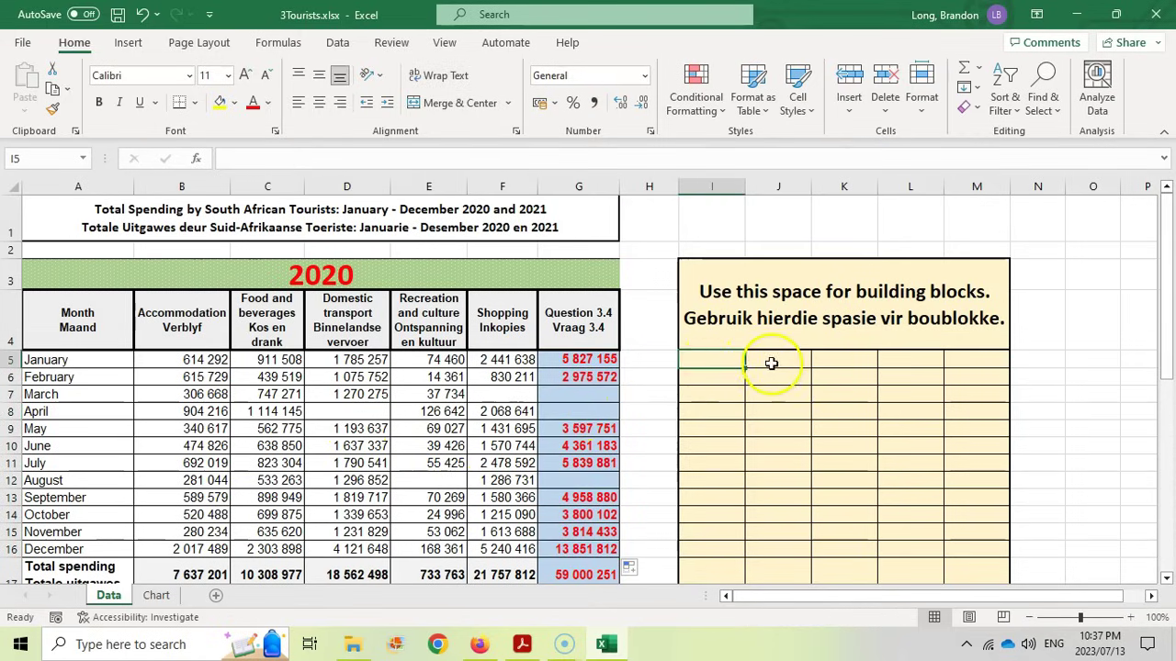
click(781, 362)
click(716, 359)
click(787, 362)
click(704, 362)
click(788, 362)
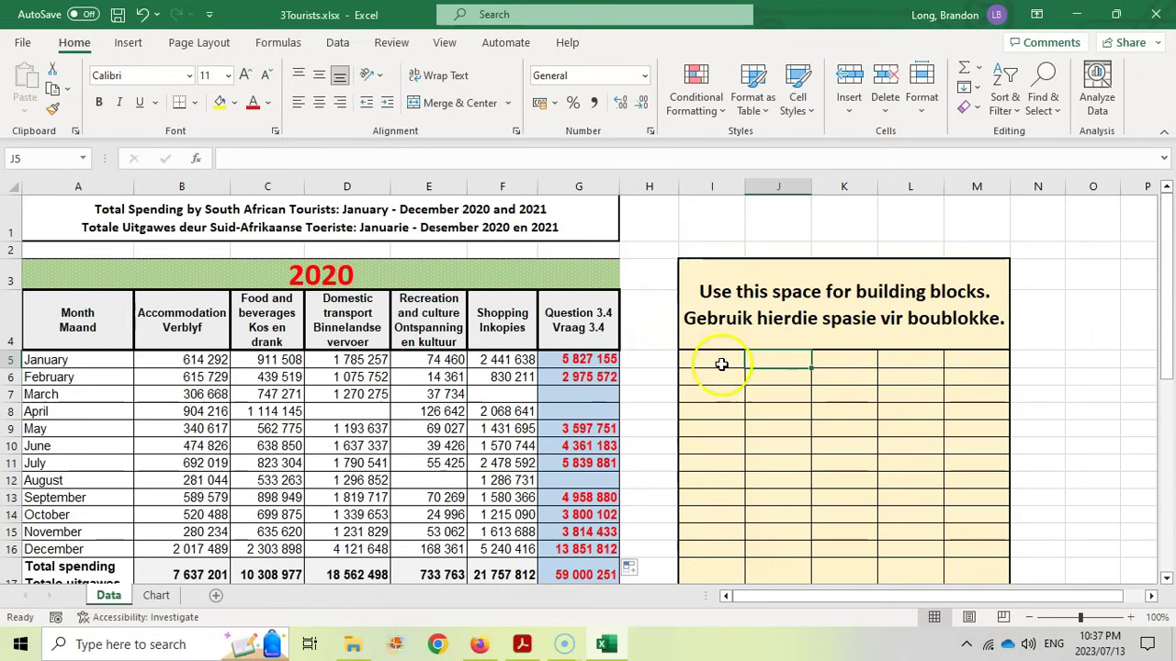
click(579, 360)
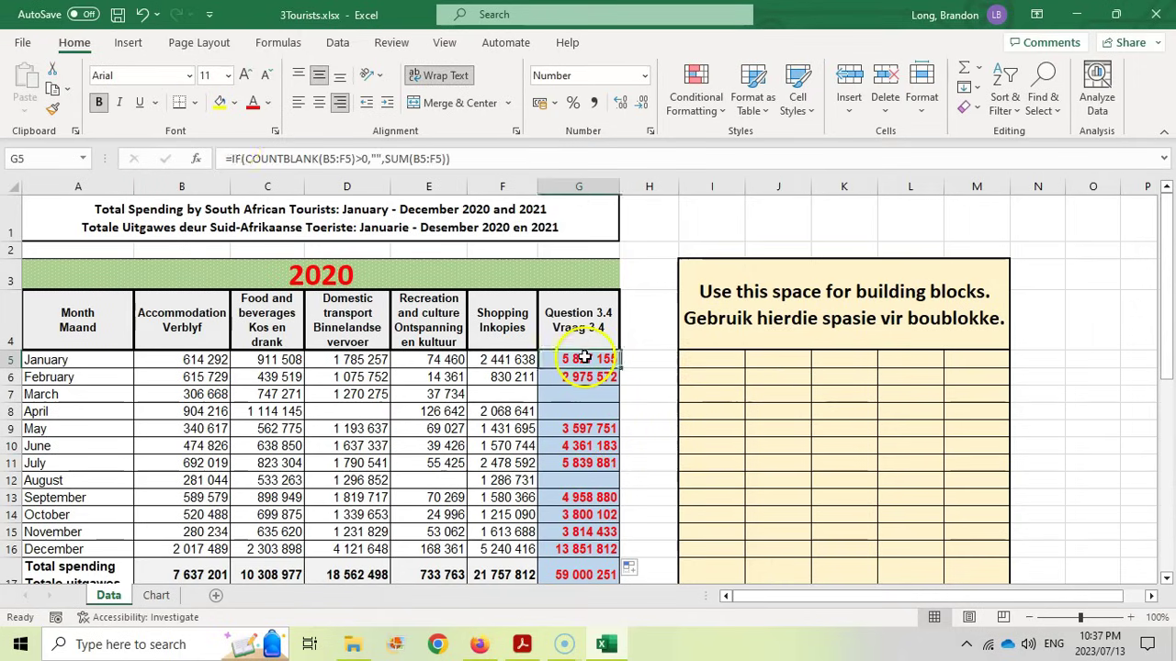
- Switch to the exam paper in Acrobat Reader and read question 3.5 on conditional formatting
click(521, 643)
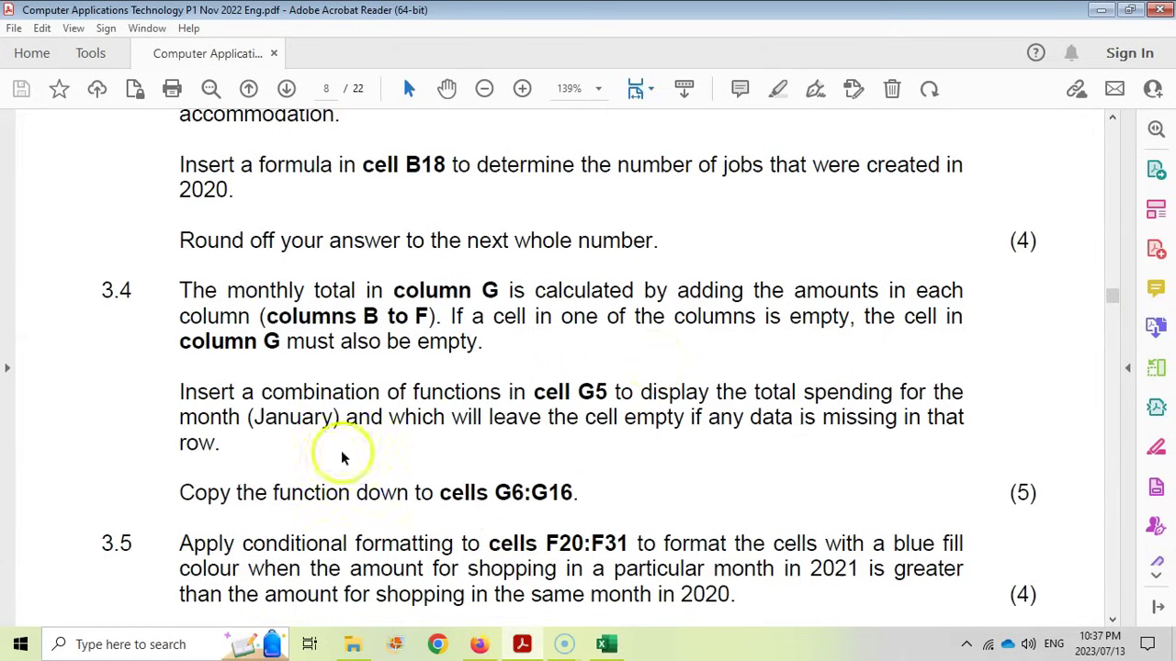
scroll(560, 478, down, 2)
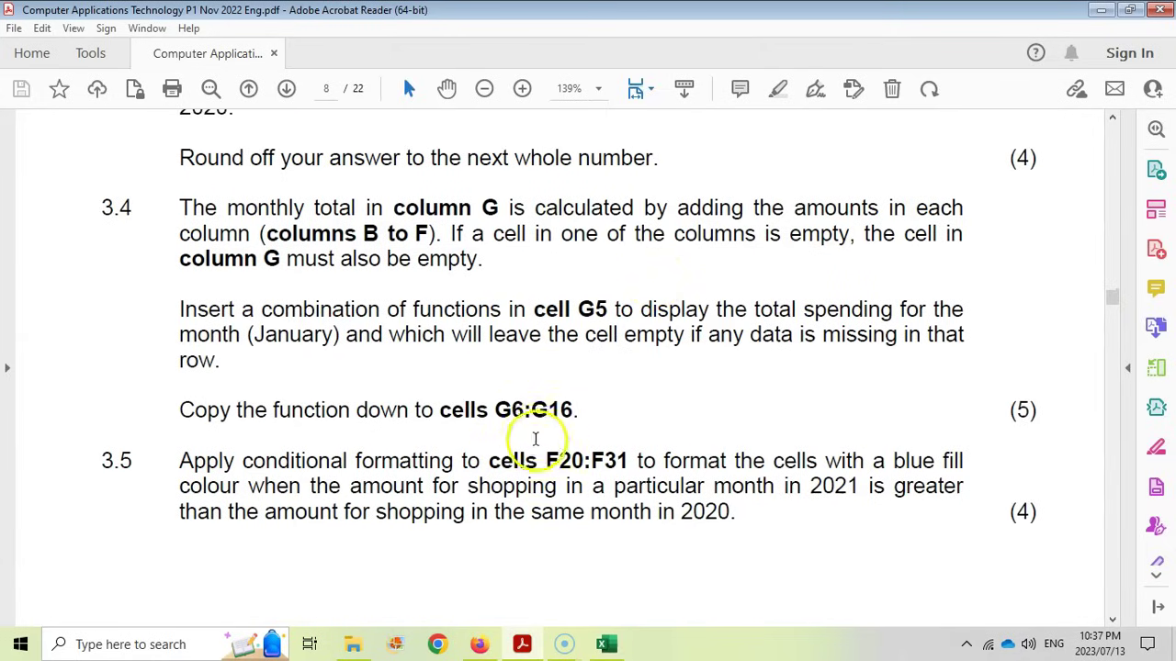
scroll(432, 413, down, 3)
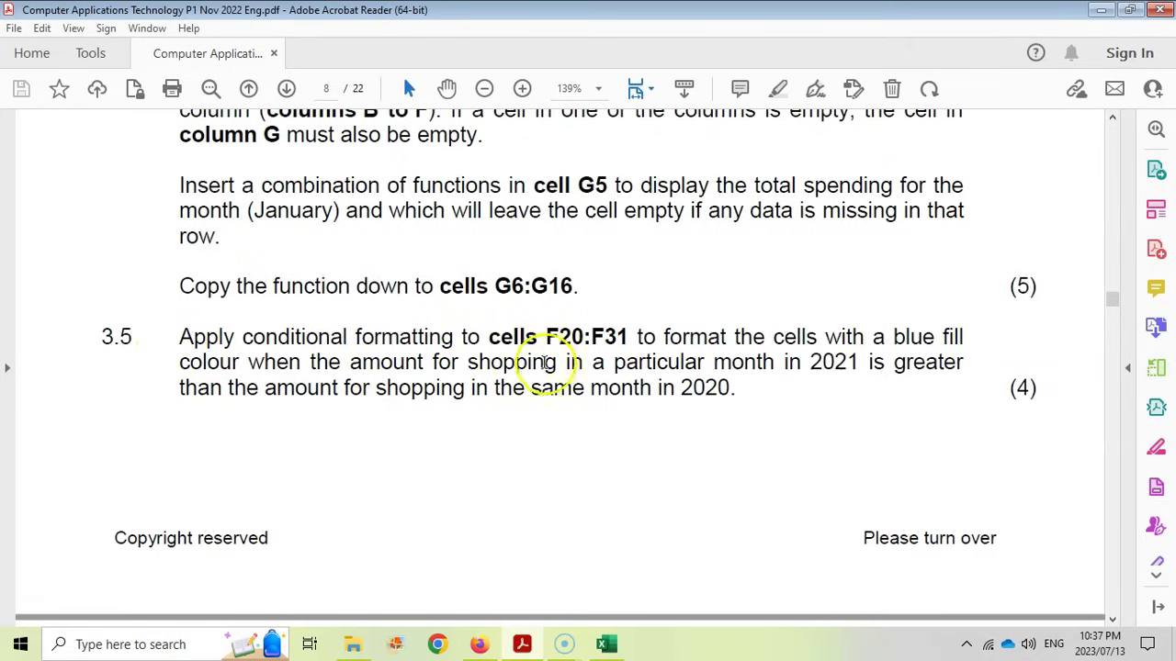
- Switch to Excel and select the 2021 shopping amounts in cells F20:F31
click(604, 639)
scroll(497, 326, down, 3)
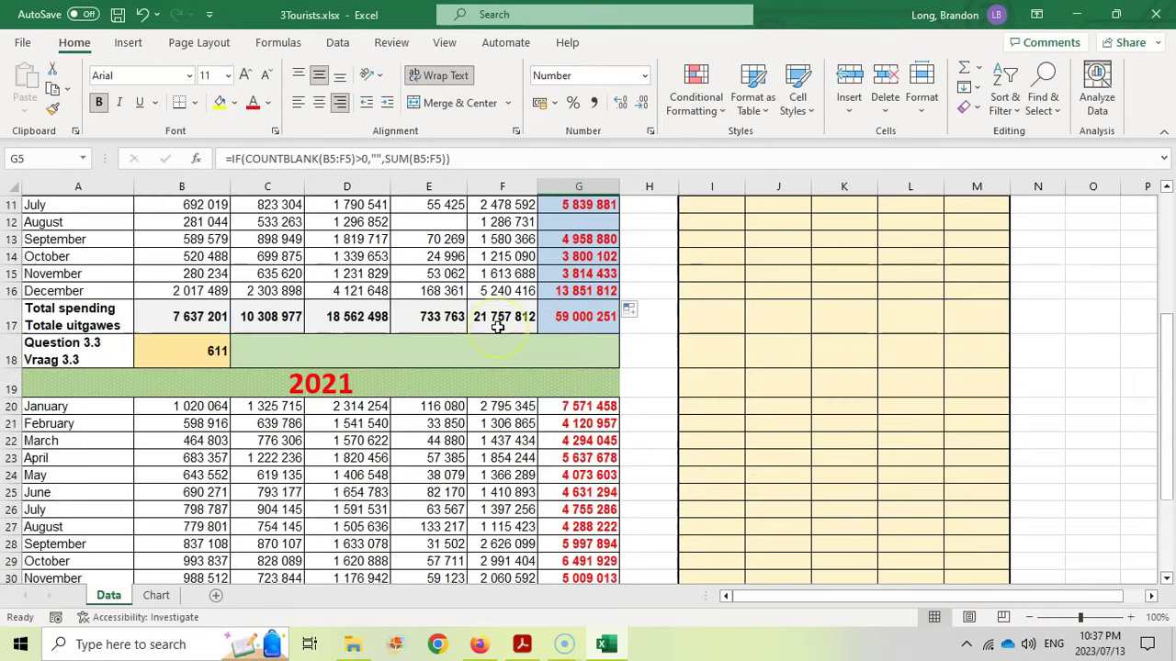
scroll(497, 326, down, 1)
click(498, 355)
drag(505, 353, 504, 545)
- Reread question 3.5 in the exam paper and compare the 2020 and 2021 shopping amounts in column F in Excel
click(529, 650)
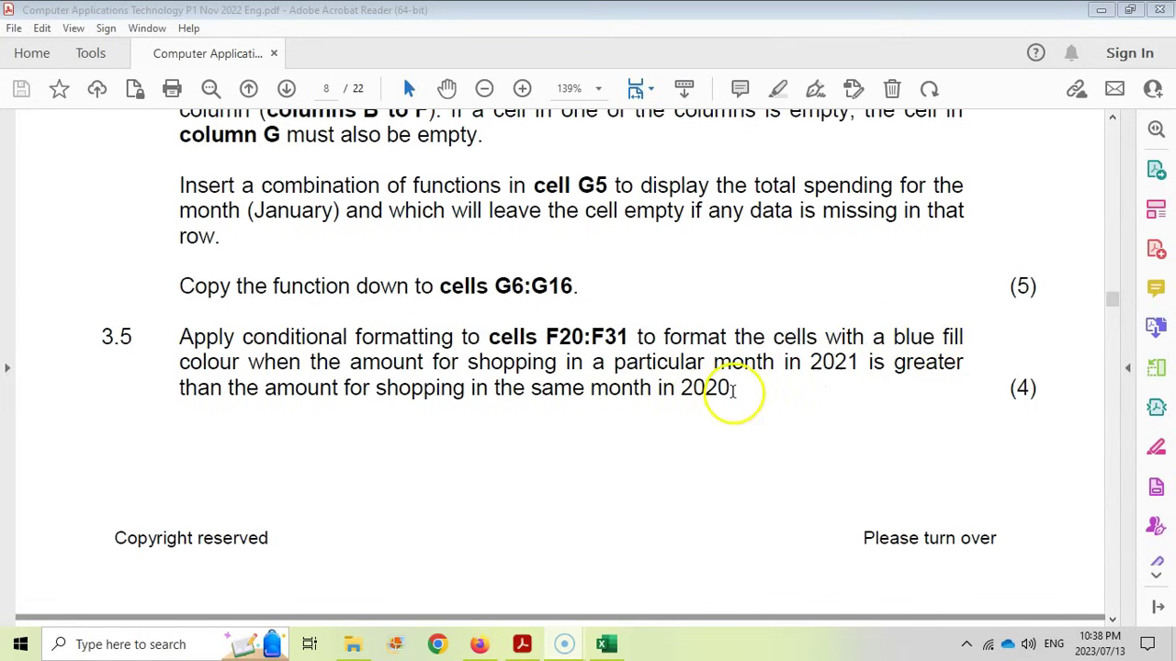
mouse_move(606, 646)
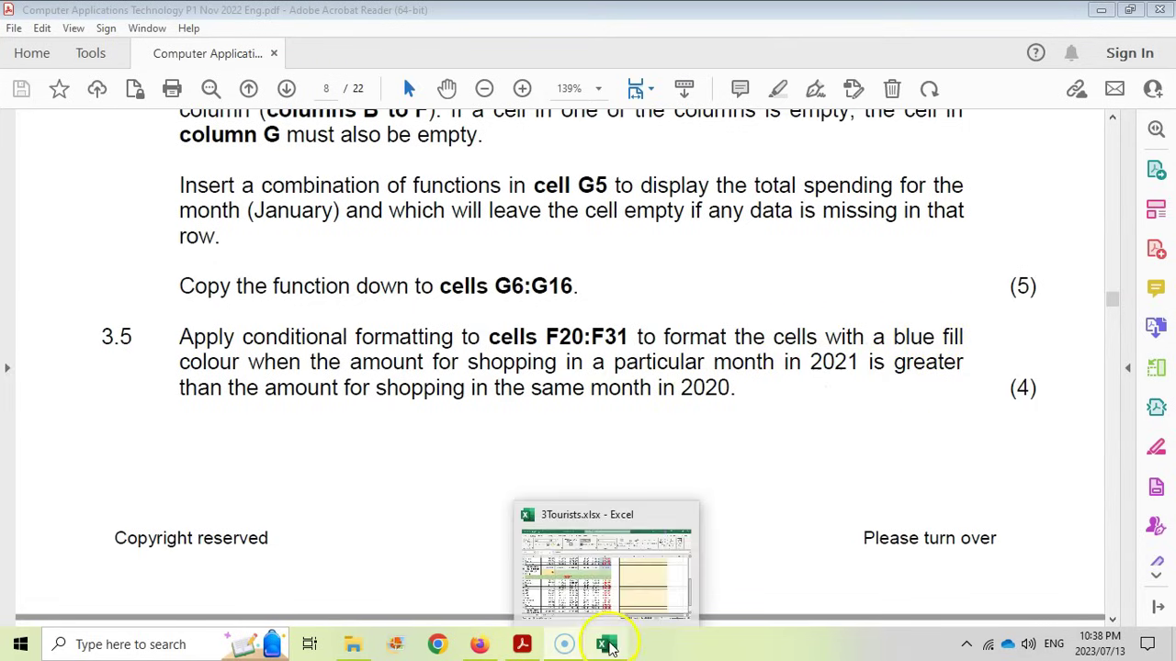
click(588, 573)
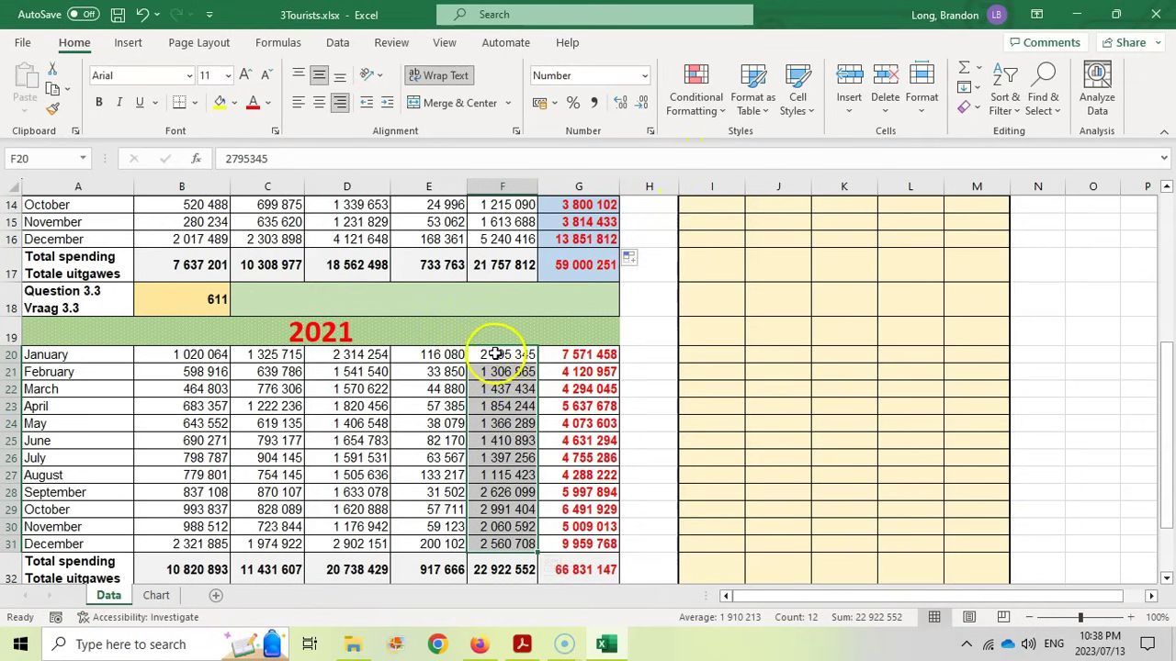
scroll(496, 354, up, 4)
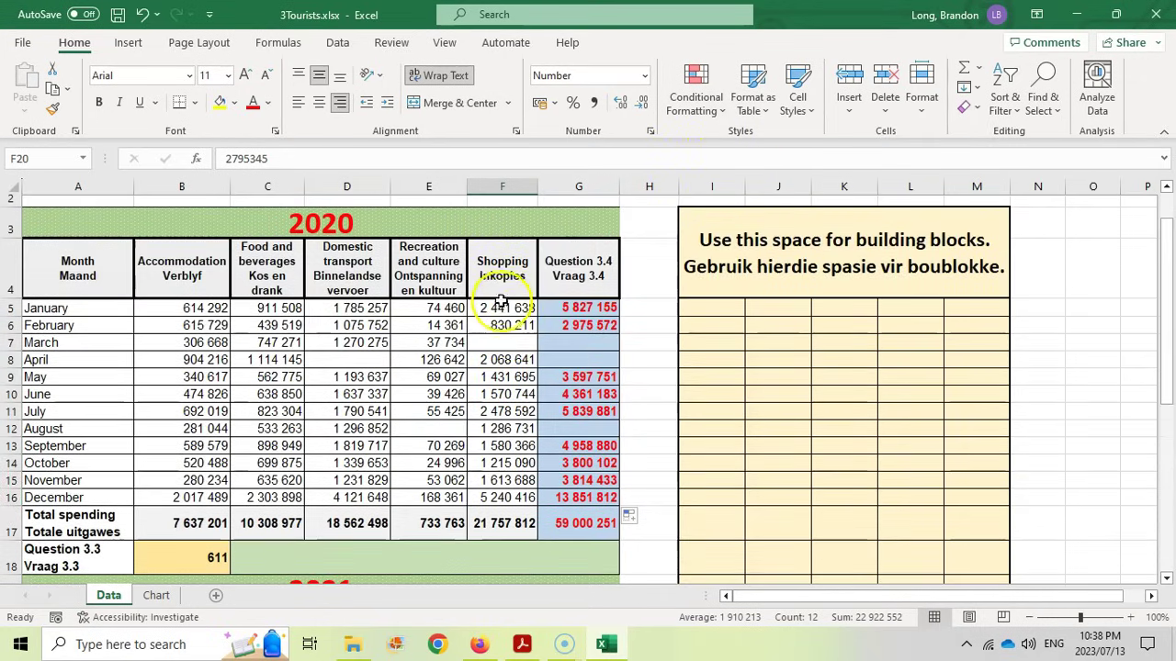
scroll(503, 313, down, 1)
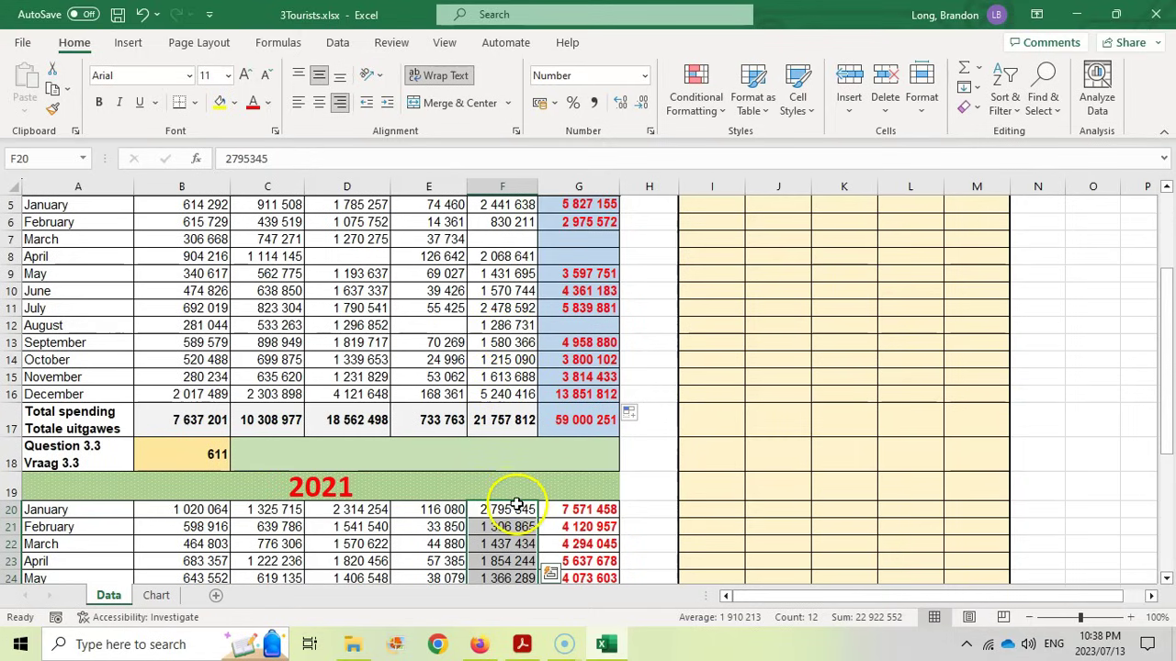
- Create a conditional formatting rule for cells F20:F31 that formats only cells whose value is greater than a comparison value
click(726, 108)
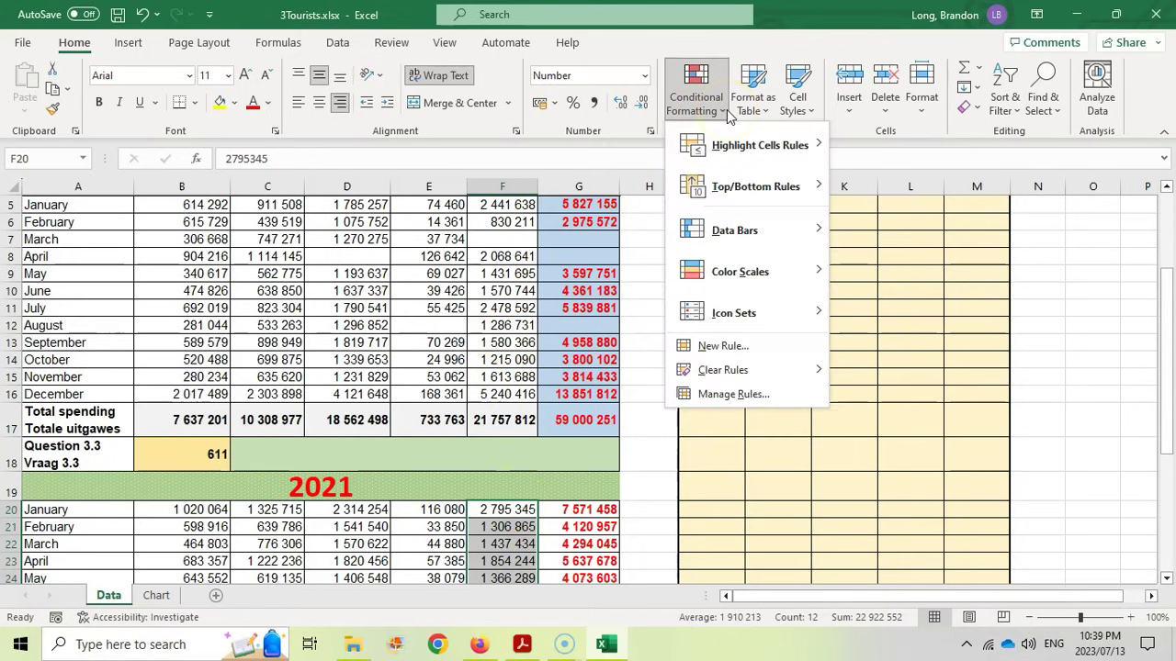
click(721, 394)
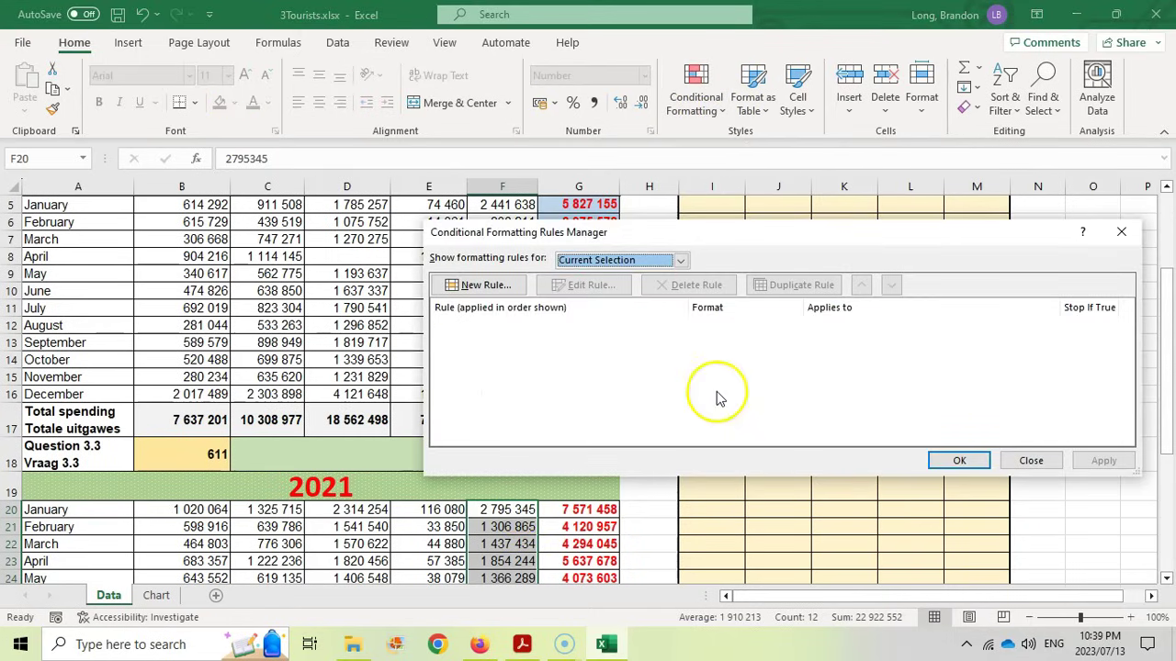
key(Escape)
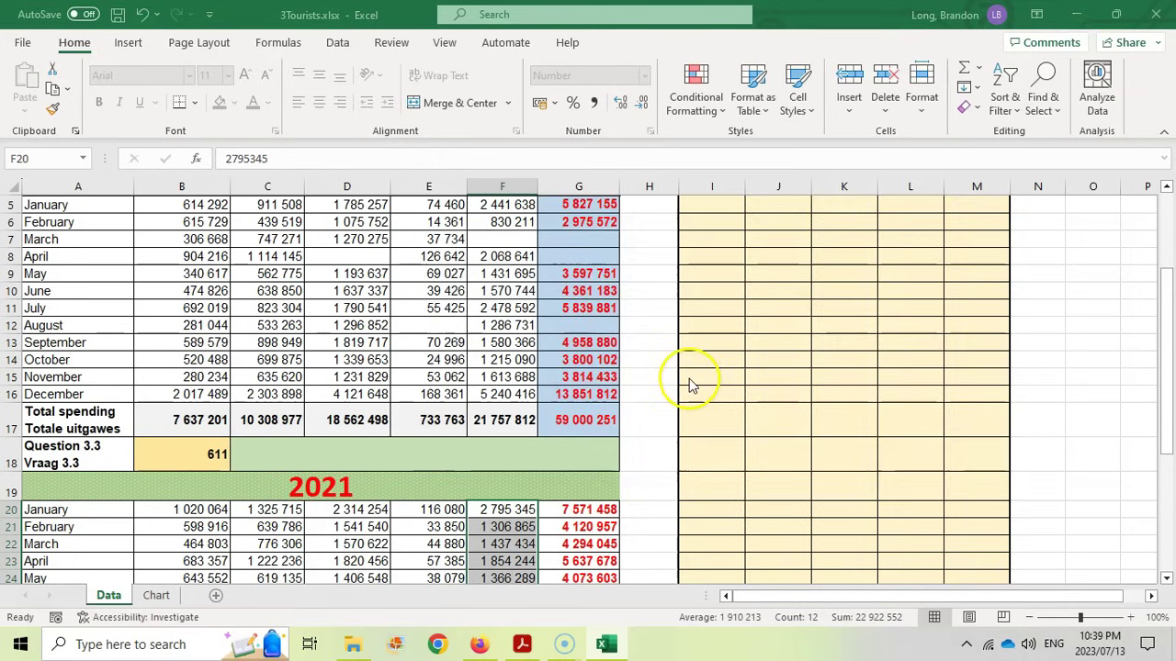
drag(697, 190, 820, 191)
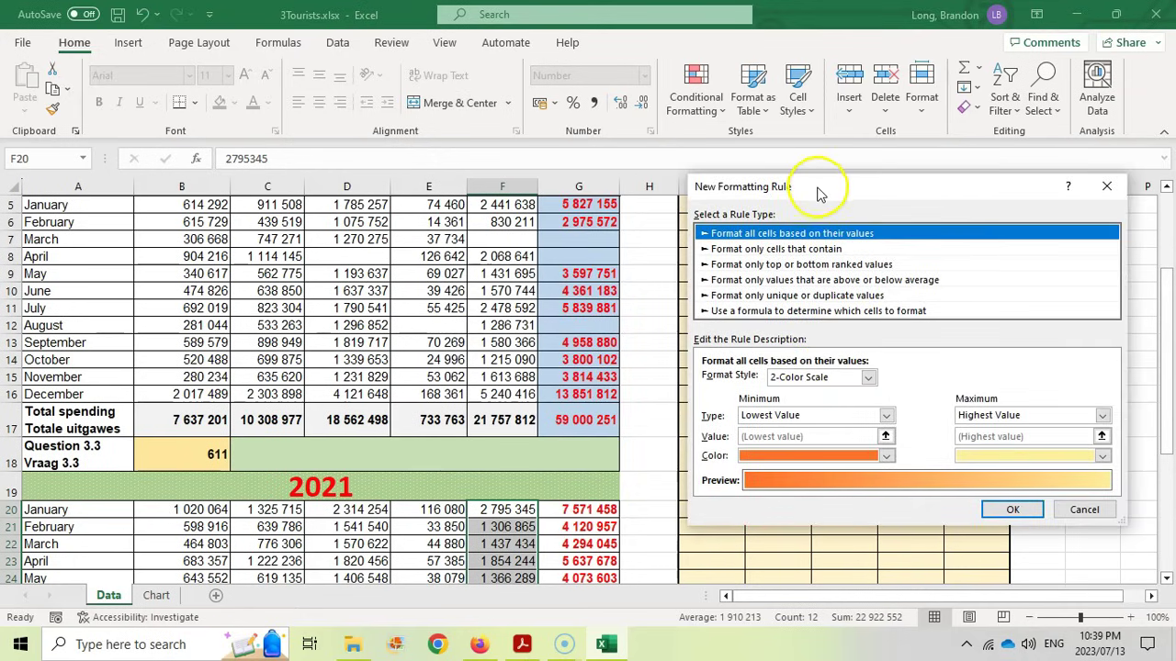
click(780, 249)
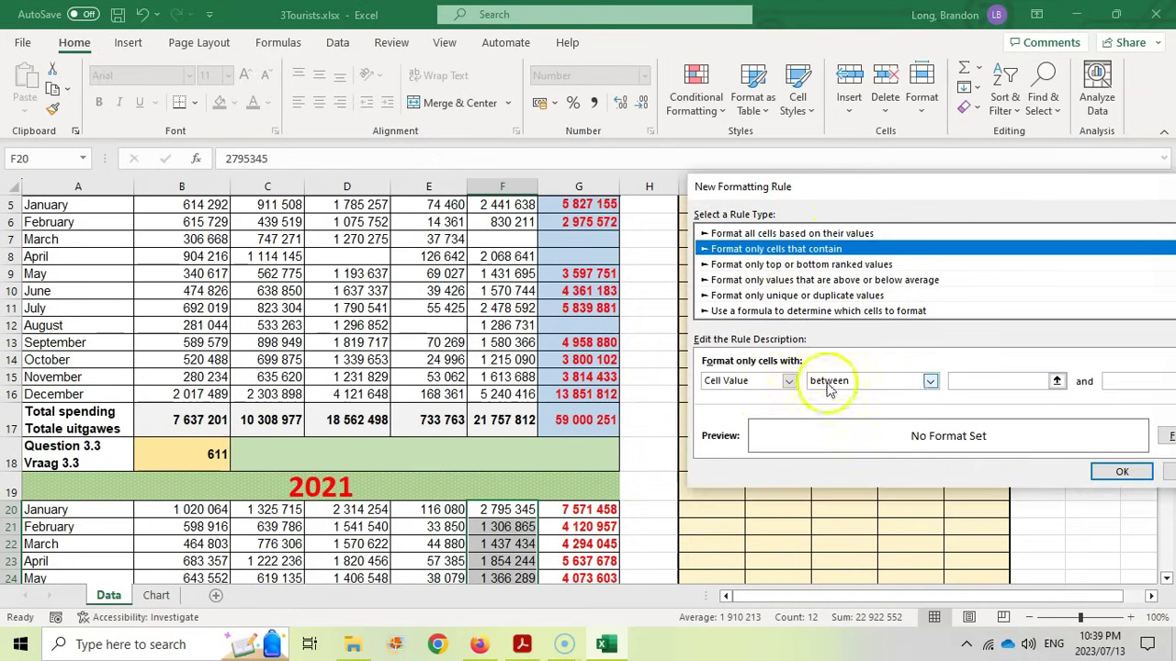
click(931, 380)
click(831, 445)
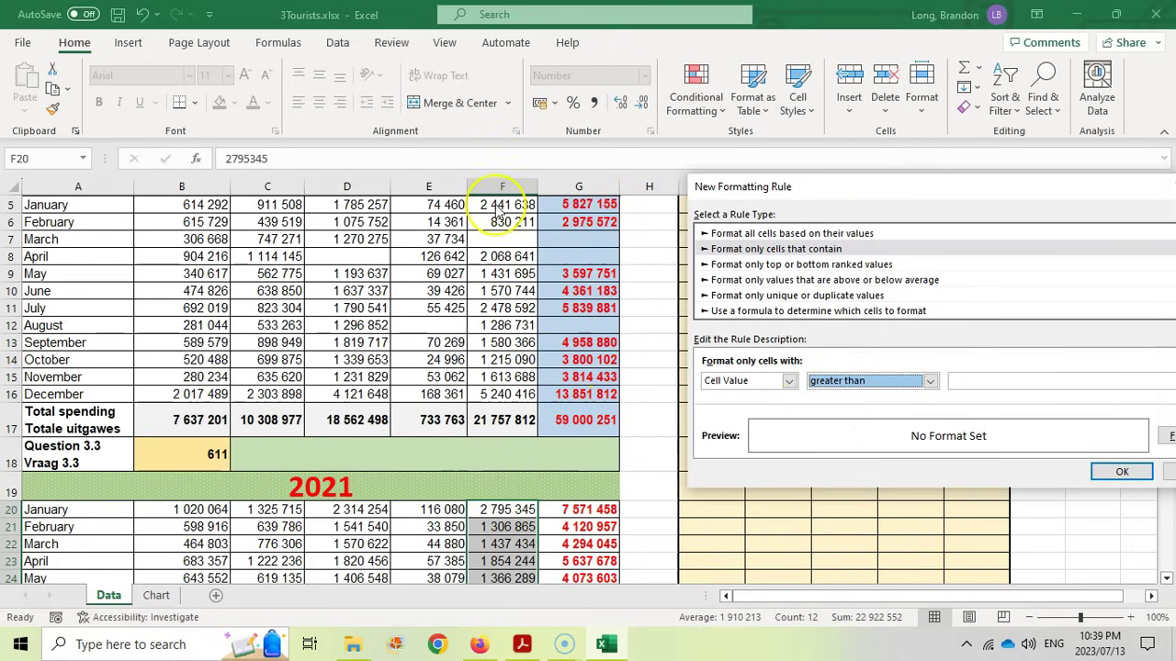
- Set the rule's comparison value to cell F5 as the relative reference =F5, without dollar signs
click(965, 380)
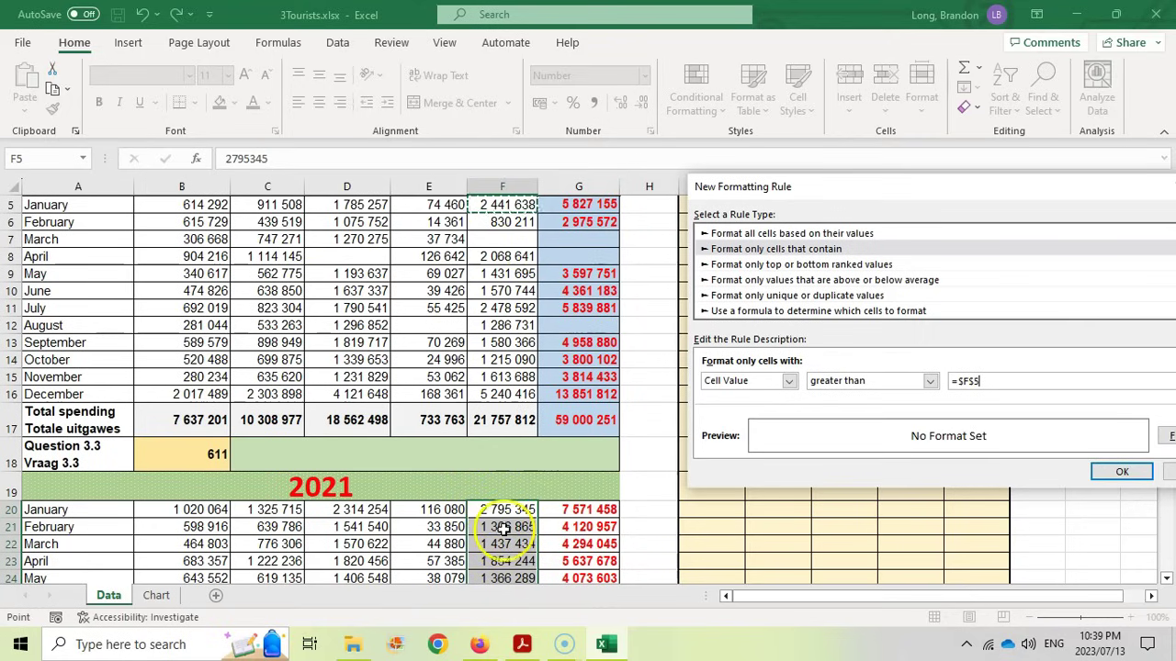
click(975, 381)
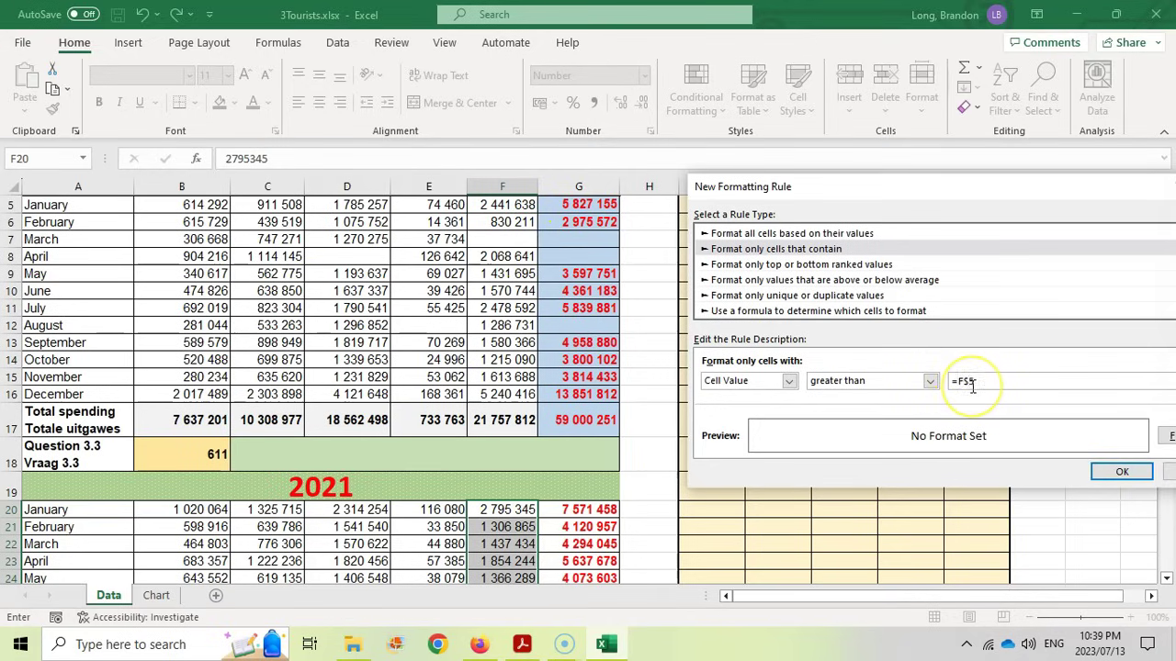
key(BackSpace)
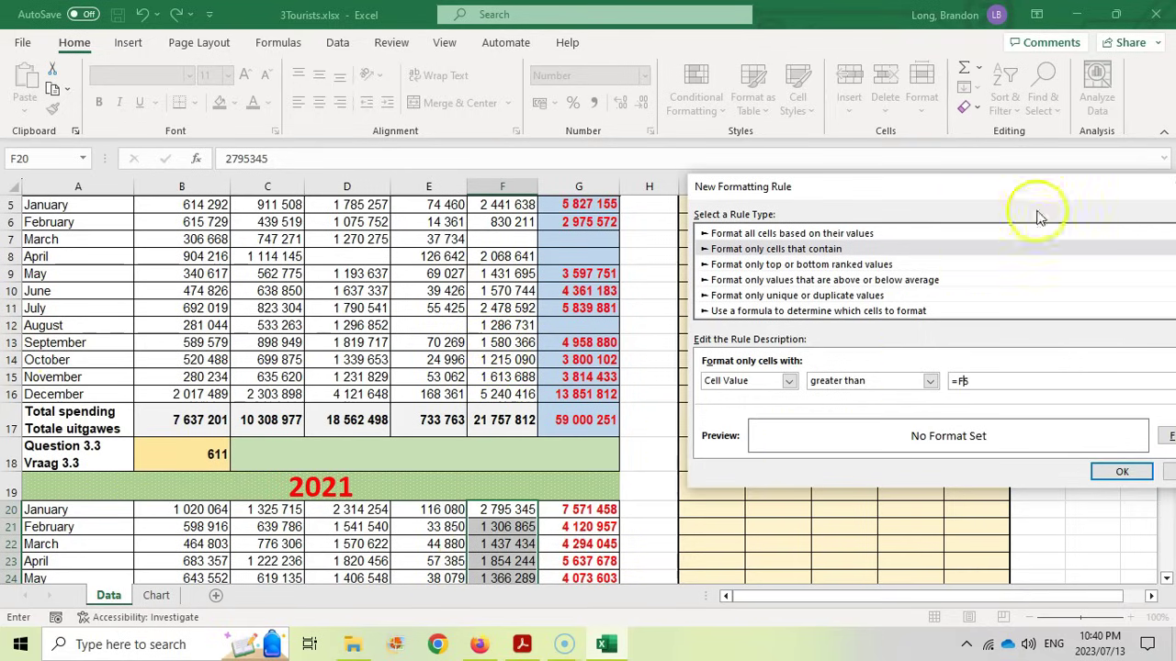
- Give the rule a light blue fill and apply it to cells F20:F31
drag(1043, 189, 594, 143)
click(741, 391)
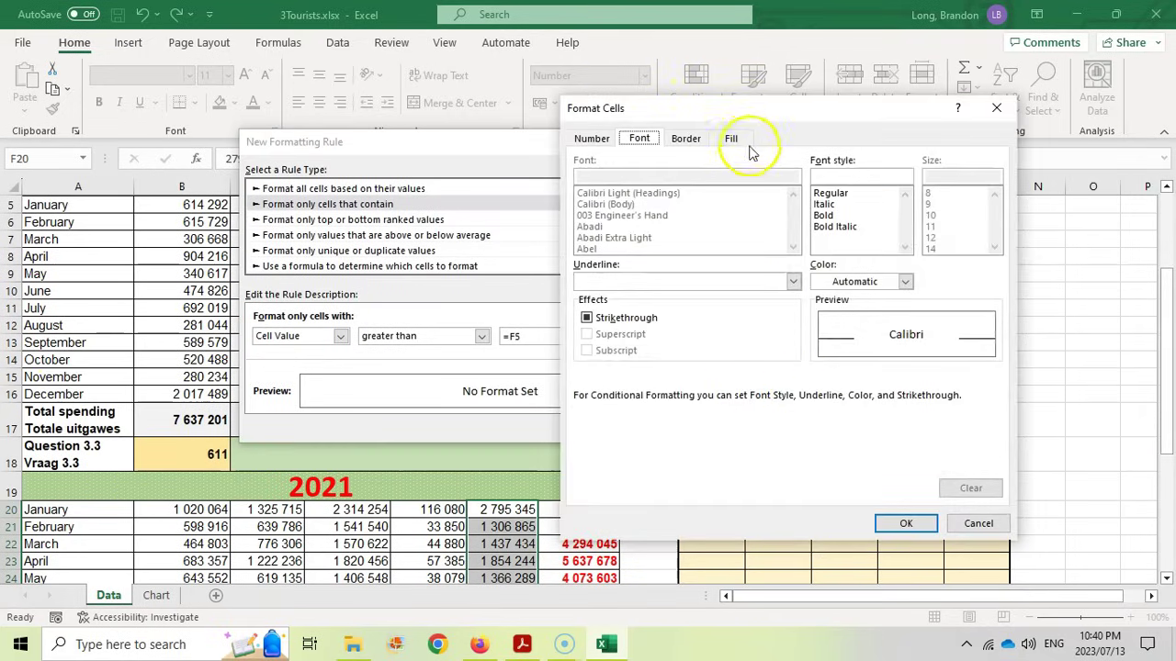
click(731, 138)
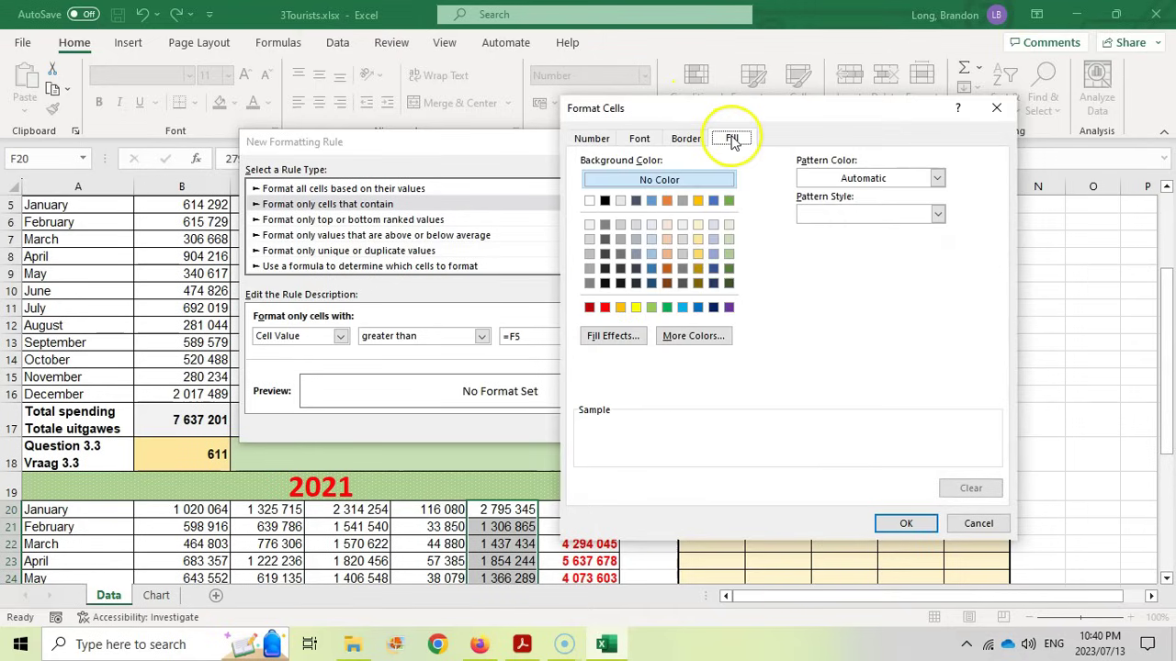
click(713, 200)
click(713, 239)
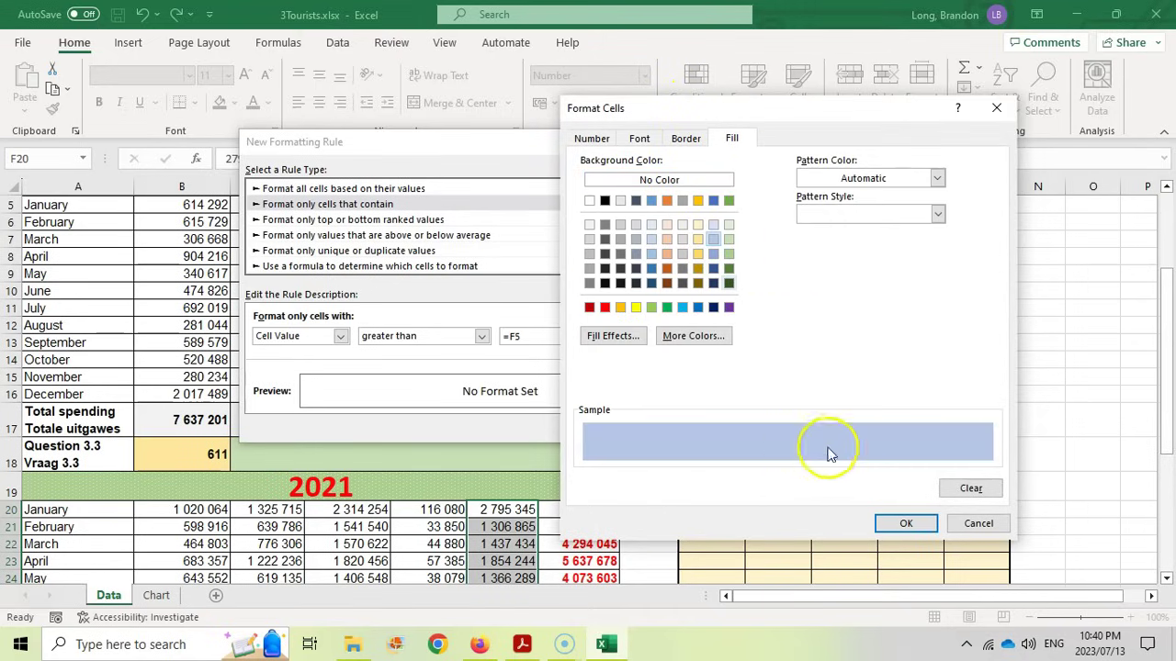
click(906, 524)
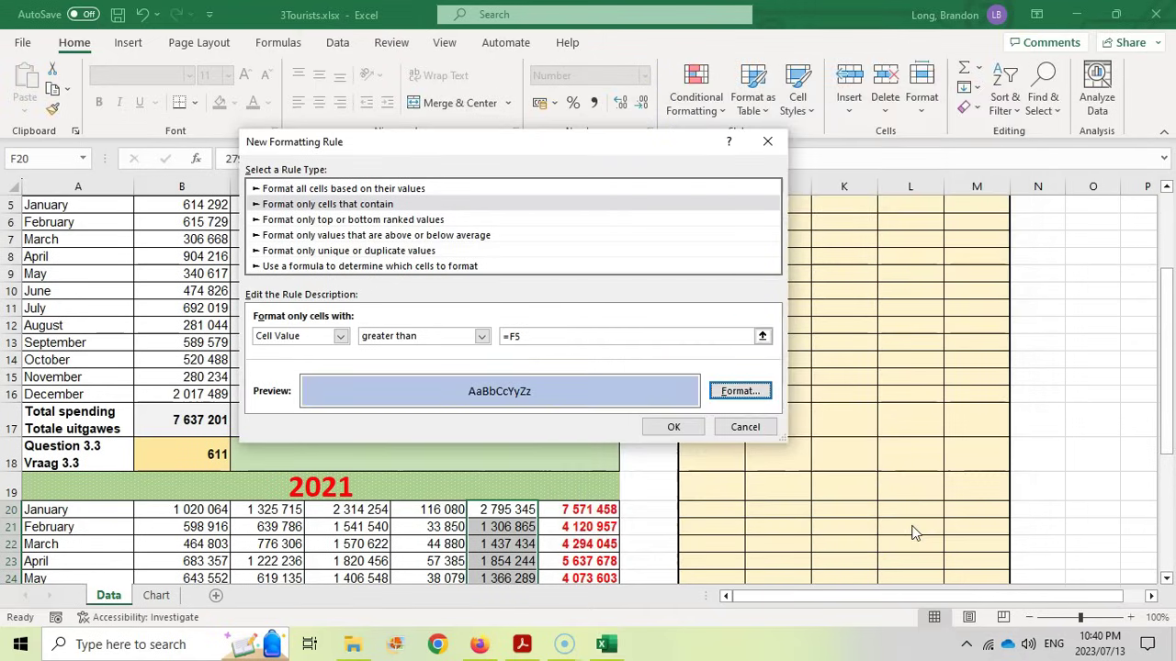
click(675, 428)
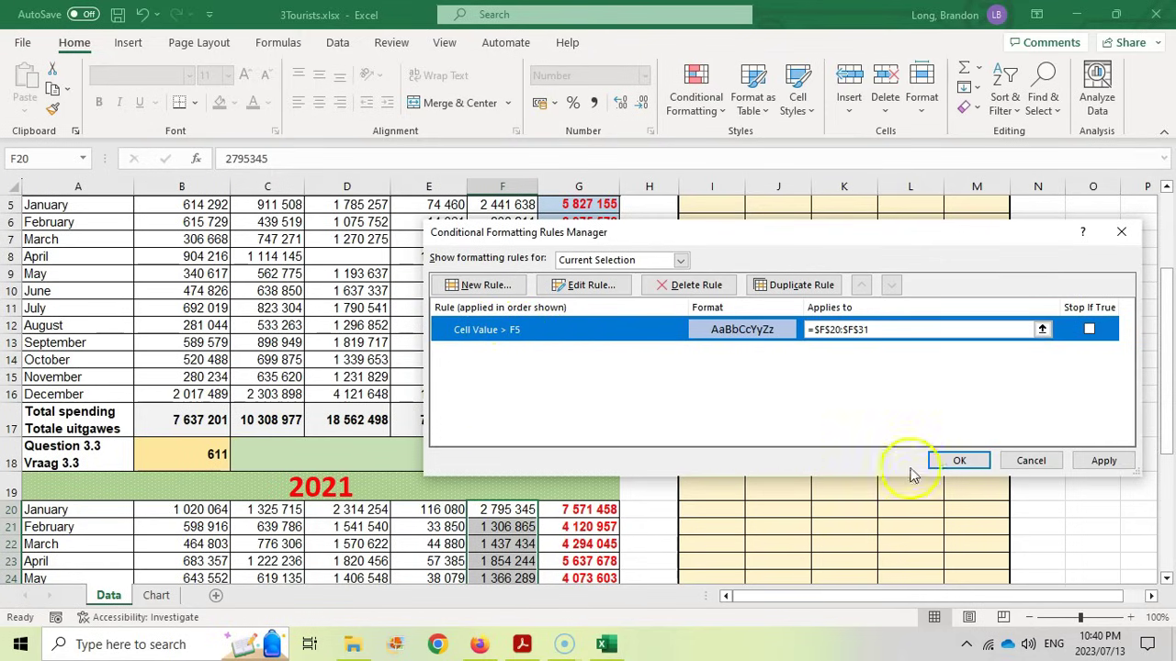
click(960, 461)
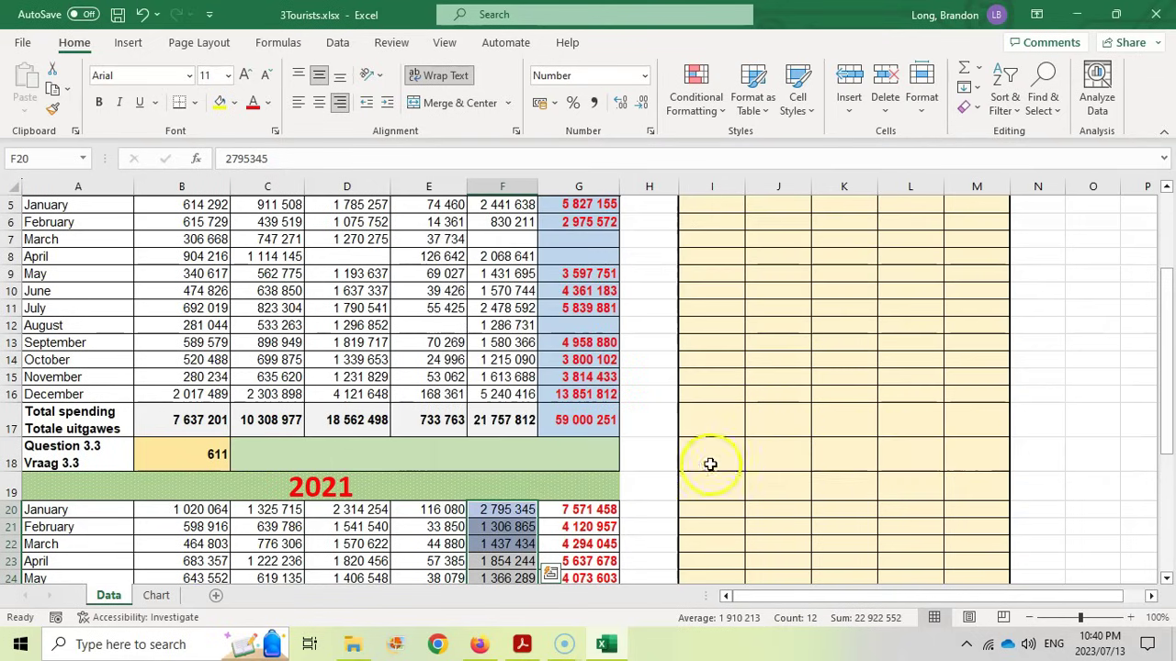
- Compare the 2020 shopping amounts in column F with the same months in F20:F31 to check the blue highlighting
scroll(509, 514, up, 2)
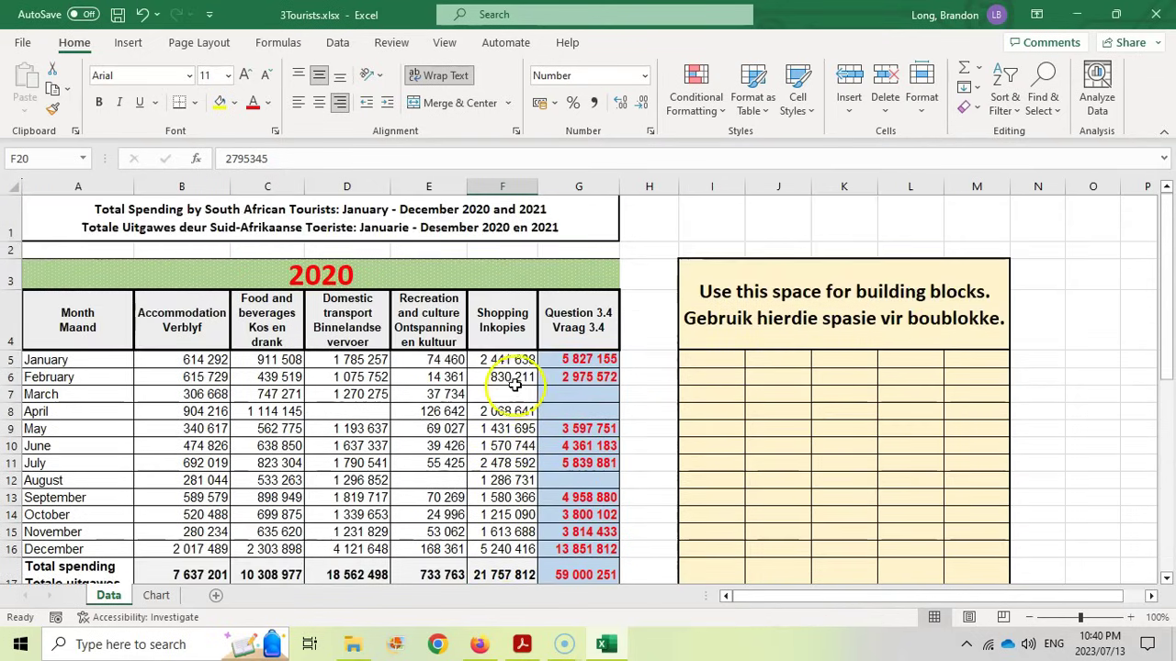
click(506, 361)
scroll(505, 361, down, 2)
click(499, 520)
scroll(499, 514, up, 2)
scroll(499, 375, down, 3)
click(500, 441)
scroll(514, 468, up, 3)
scroll(505, 386, down, 3)
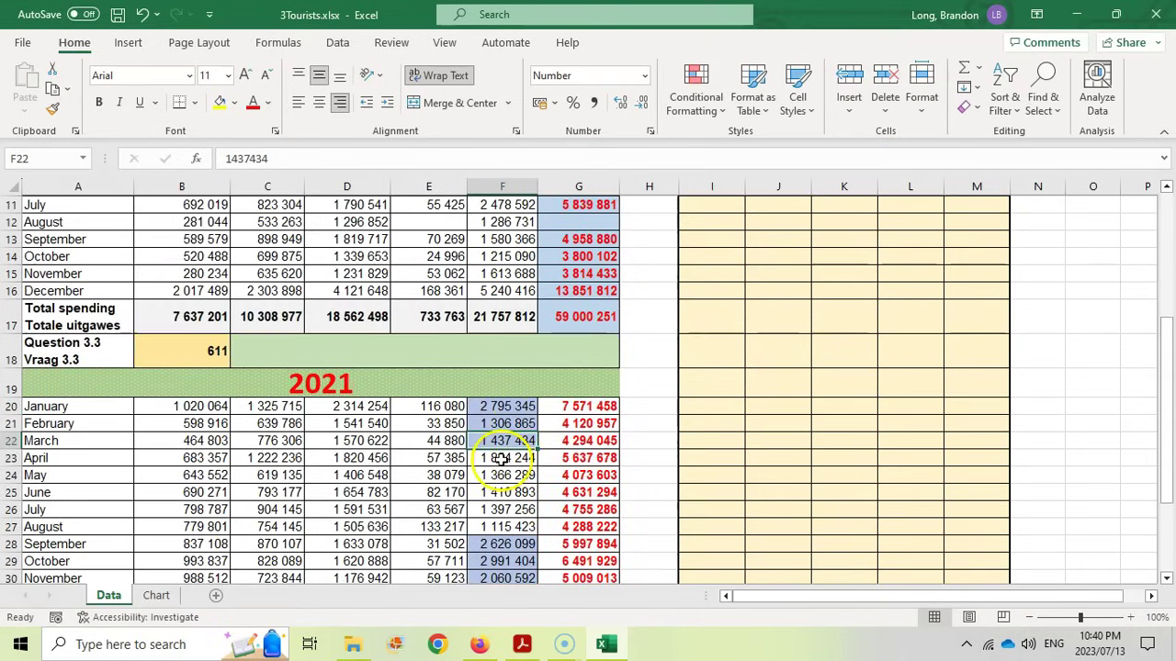
click(512, 458)
scroll(510, 432, up, 3)
scroll(505, 413, down, 4)
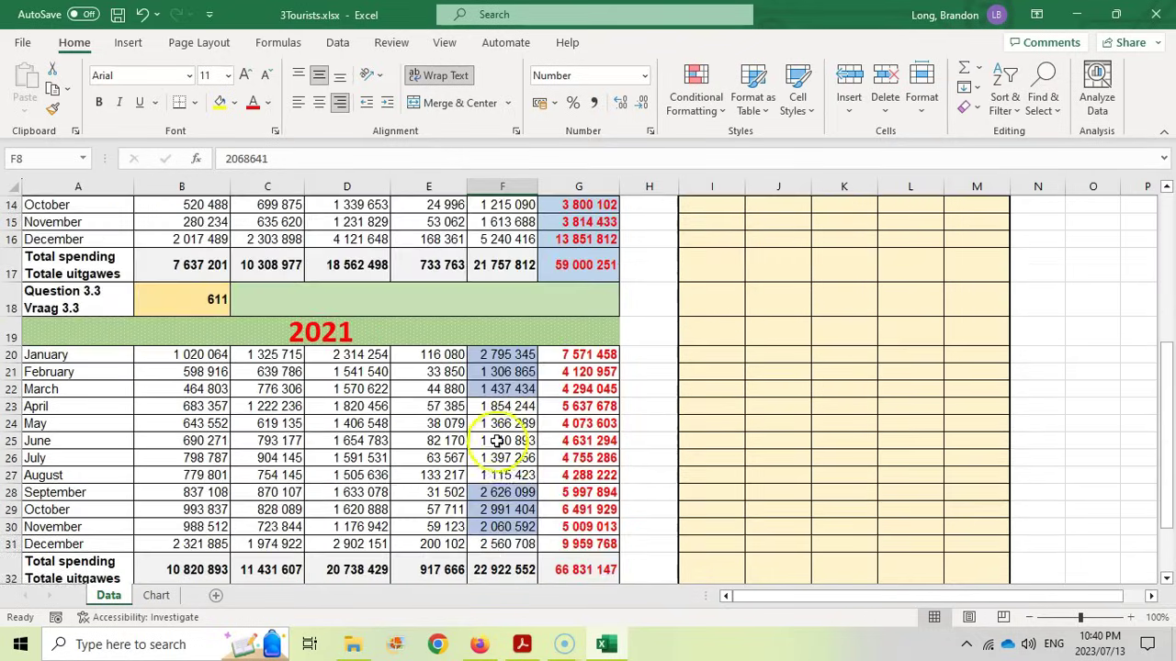
scroll(502, 430, down, 2)
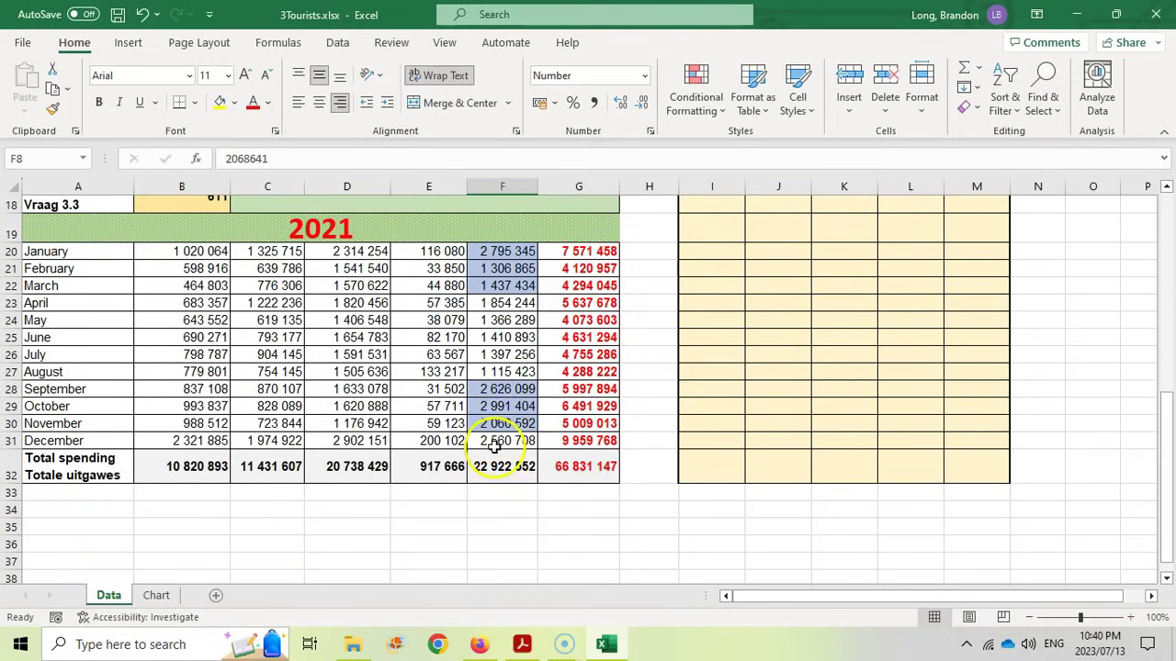
drag(525, 252, 491, 439)
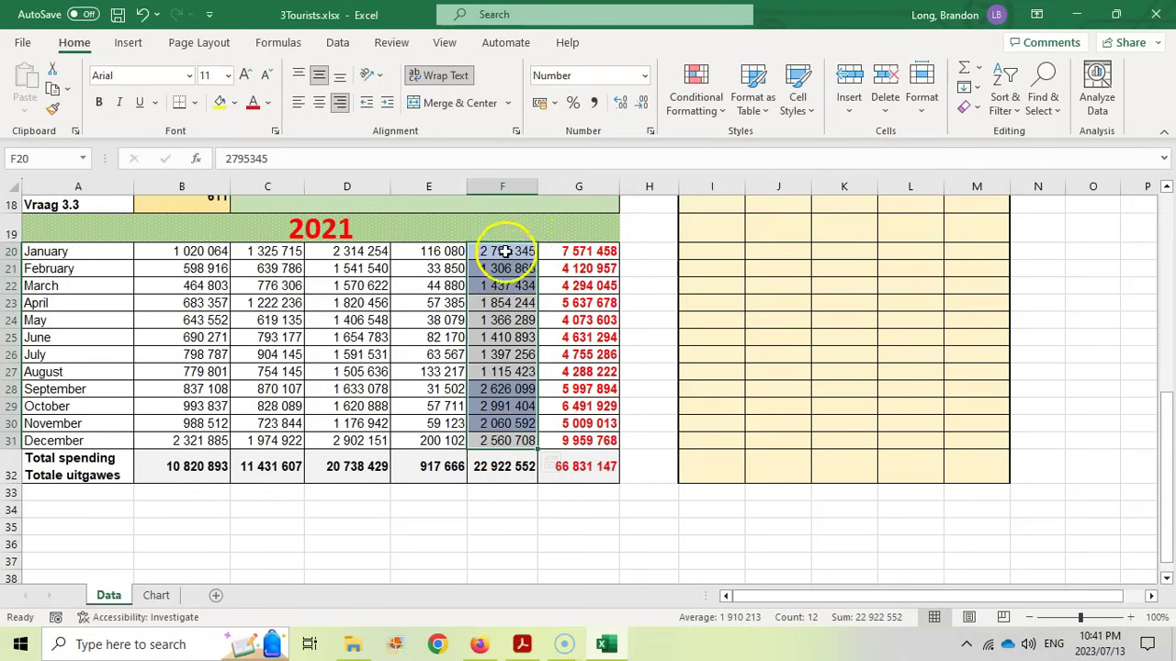
click(687, 201)
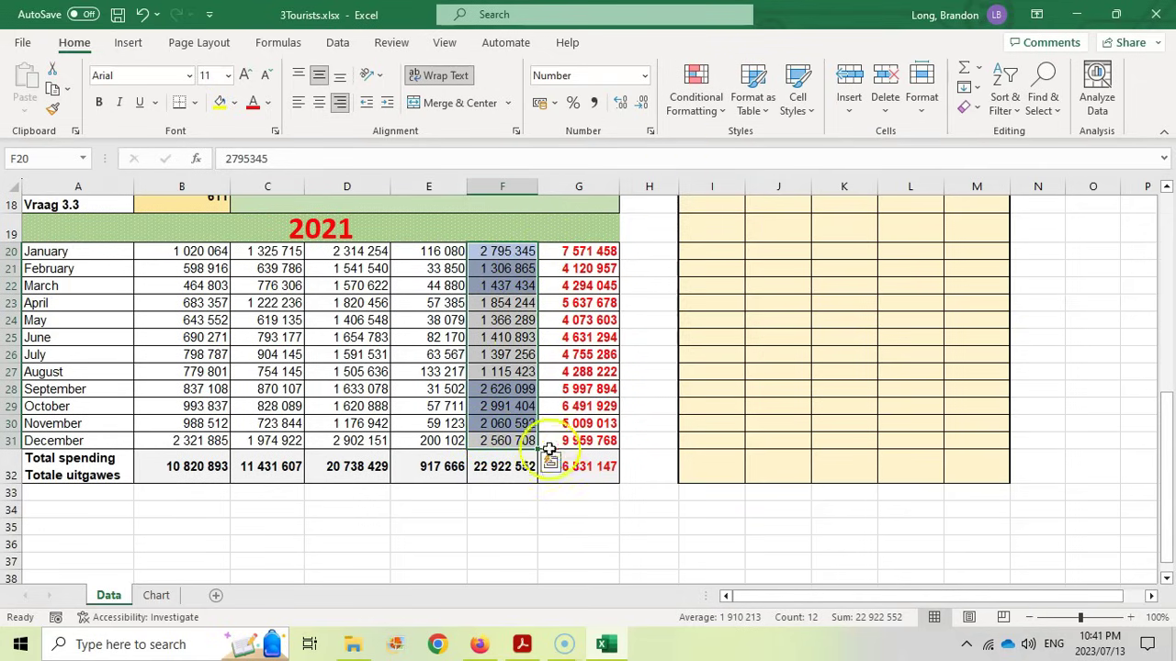
- Read question 3.6 in the exam paper and open the Chart worksheet in Excel
click(522, 644)
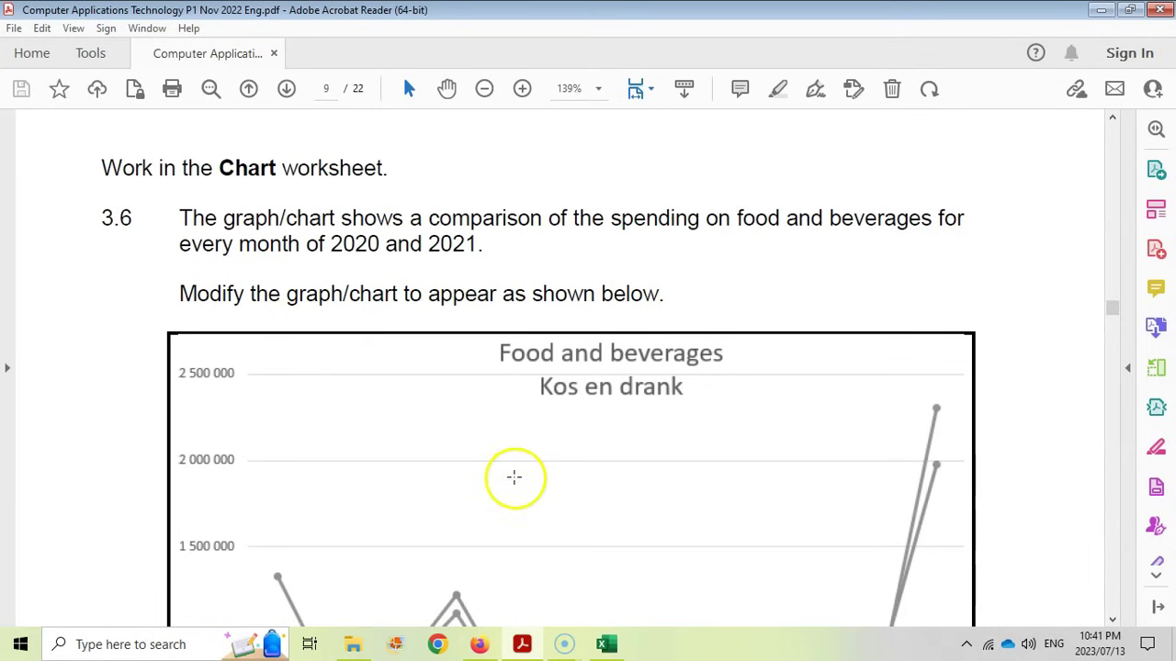
click(608, 645)
click(156, 595)
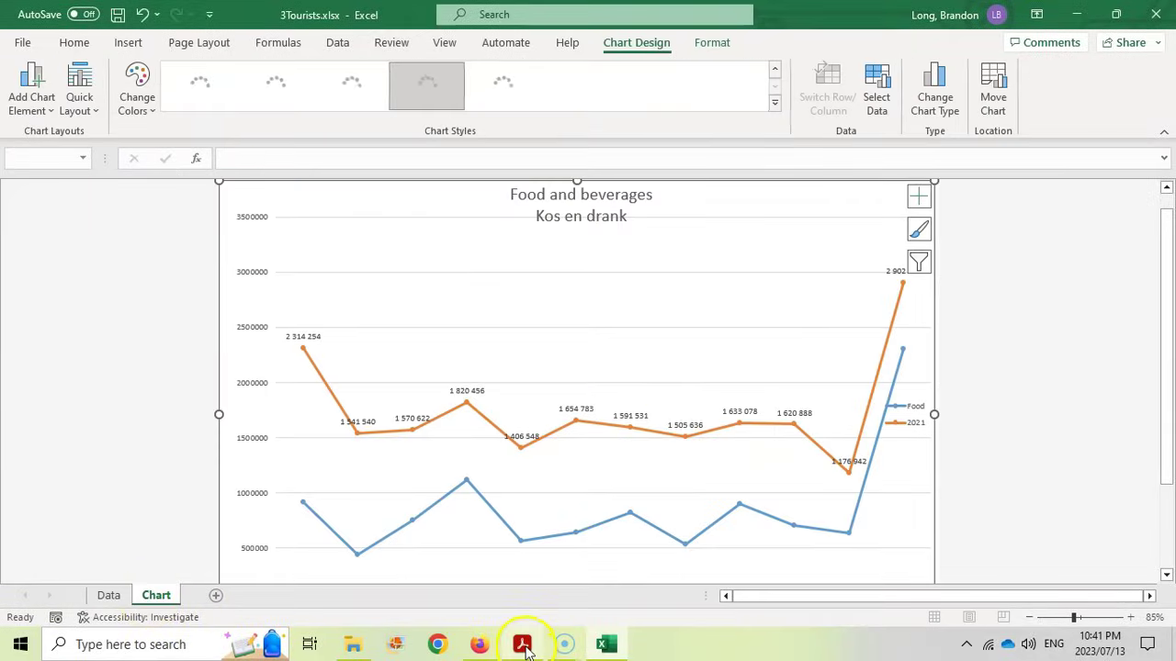
- Examine the target Food and beverages chart for question 3.6 in the exam PDF and compare it with the chart in Excel
click(522, 645)
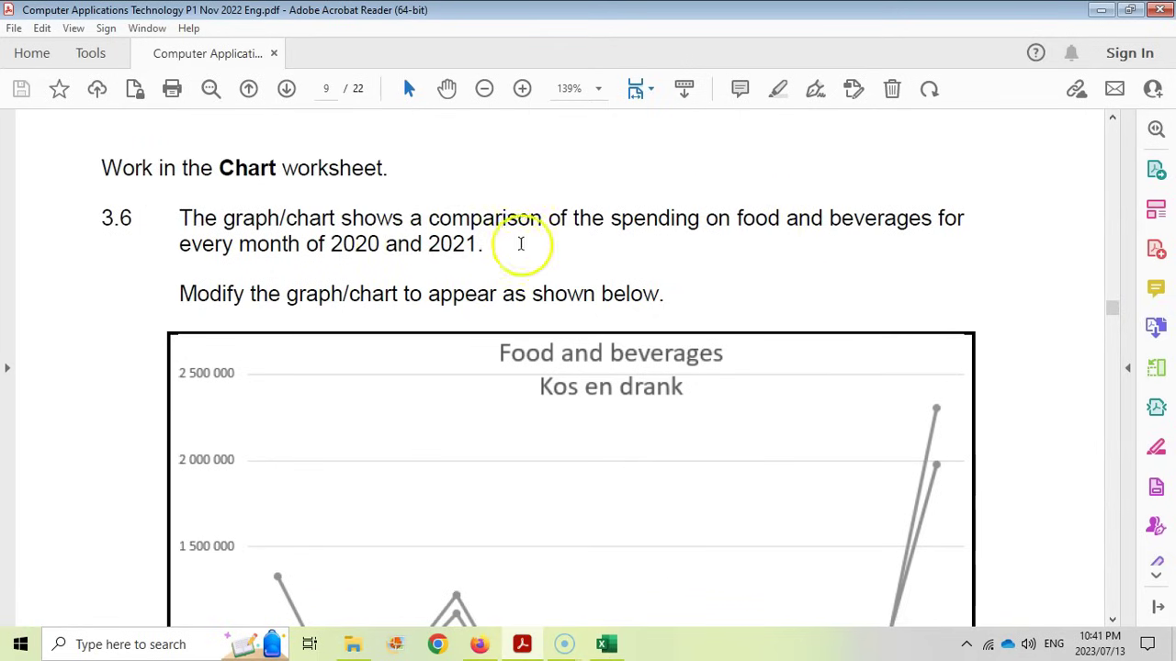
scroll(492, 259, down, 3)
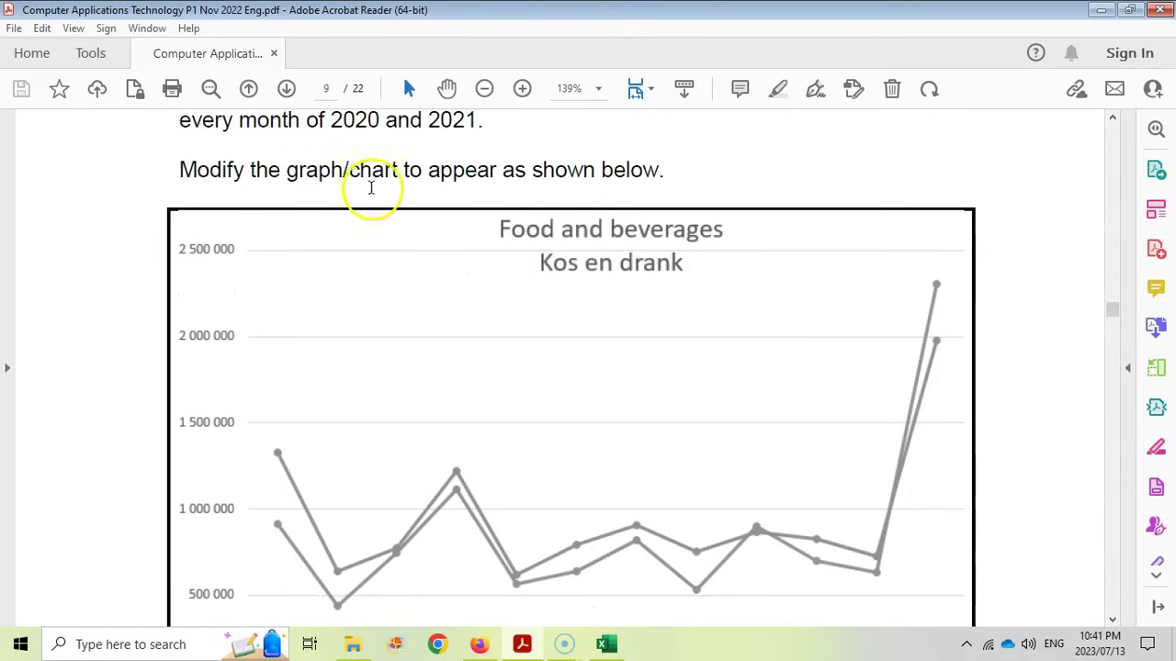
scroll(621, 191, down, 2)
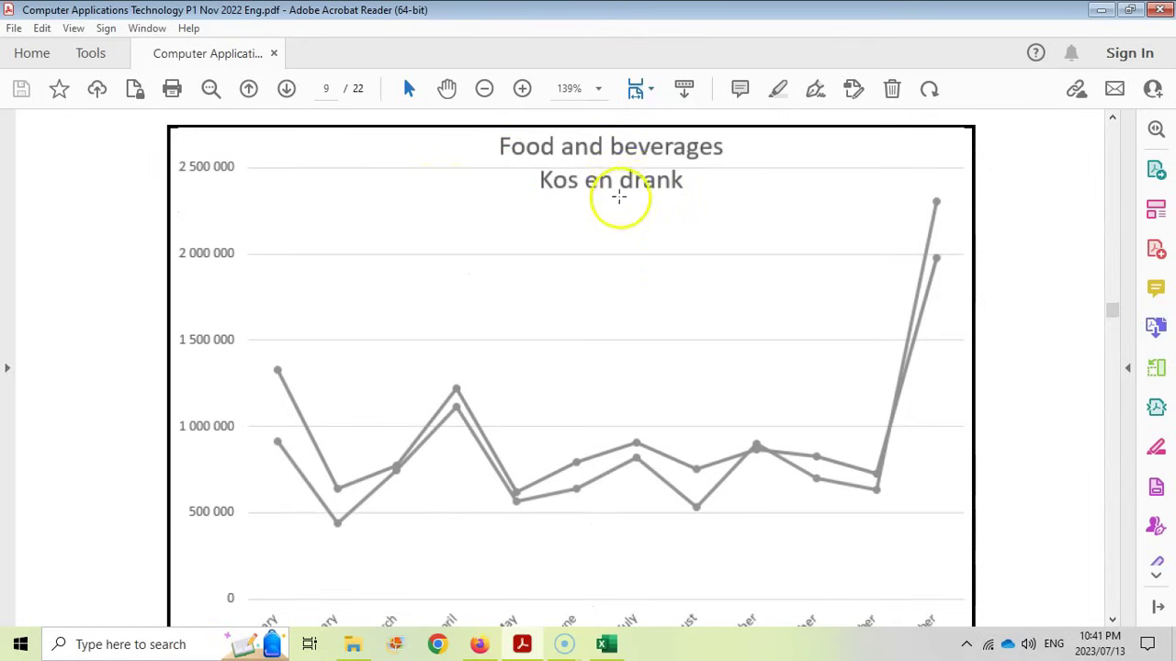
scroll(667, 326, down, 1)
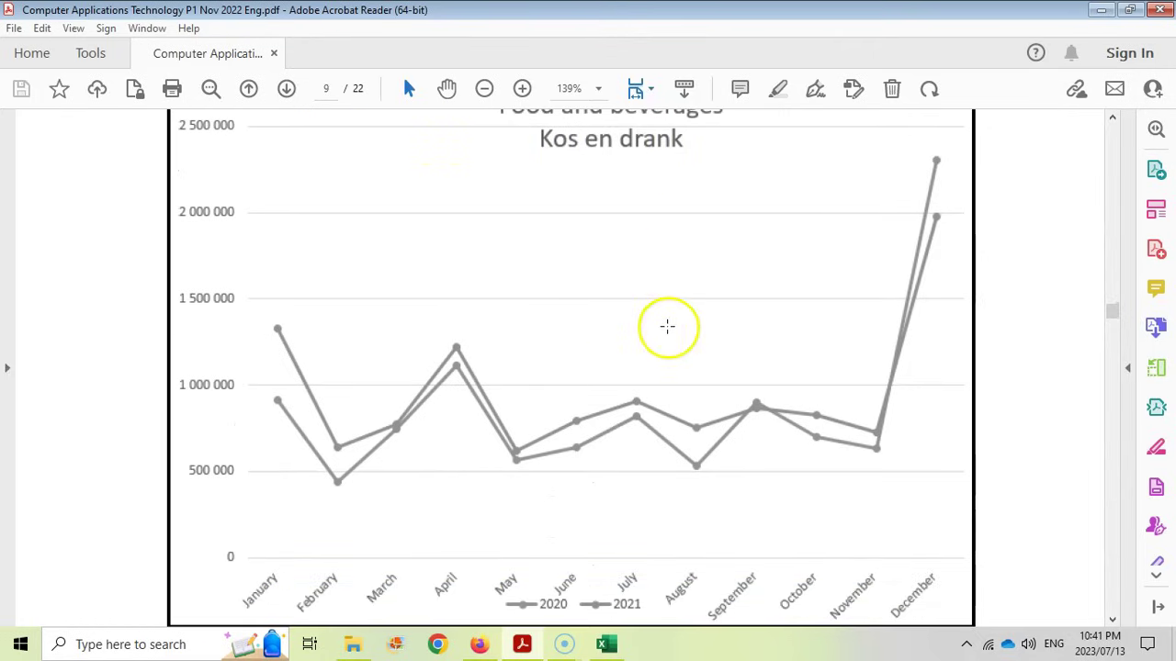
click(484, 89)
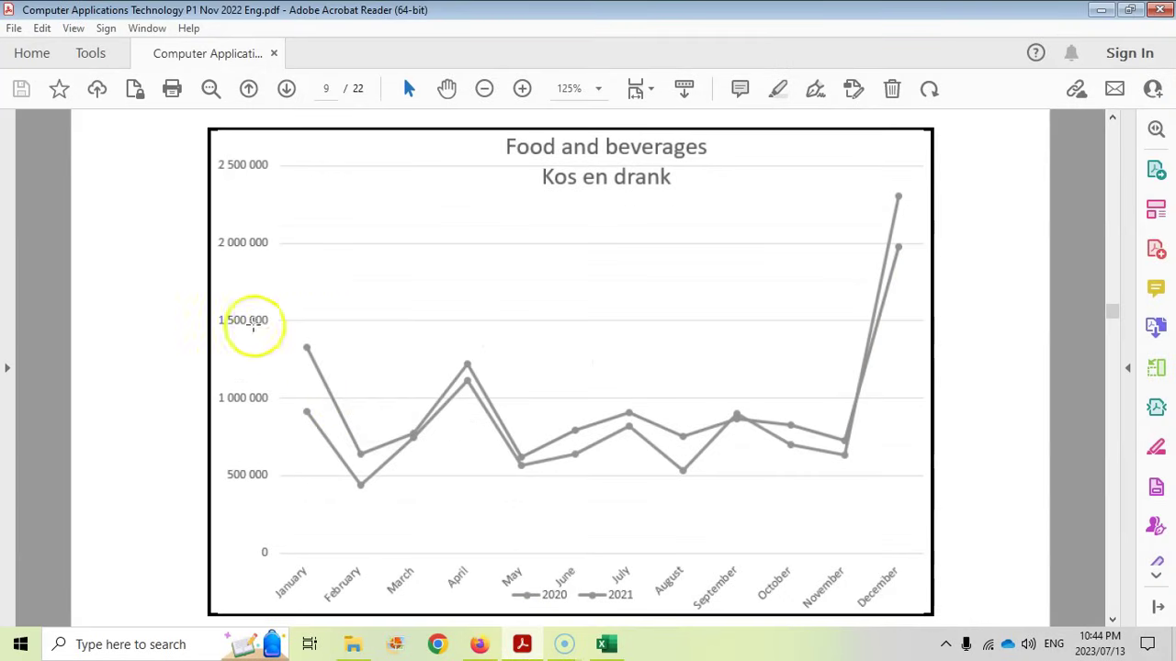
click(606, 644)
mouse_move(304, 459)
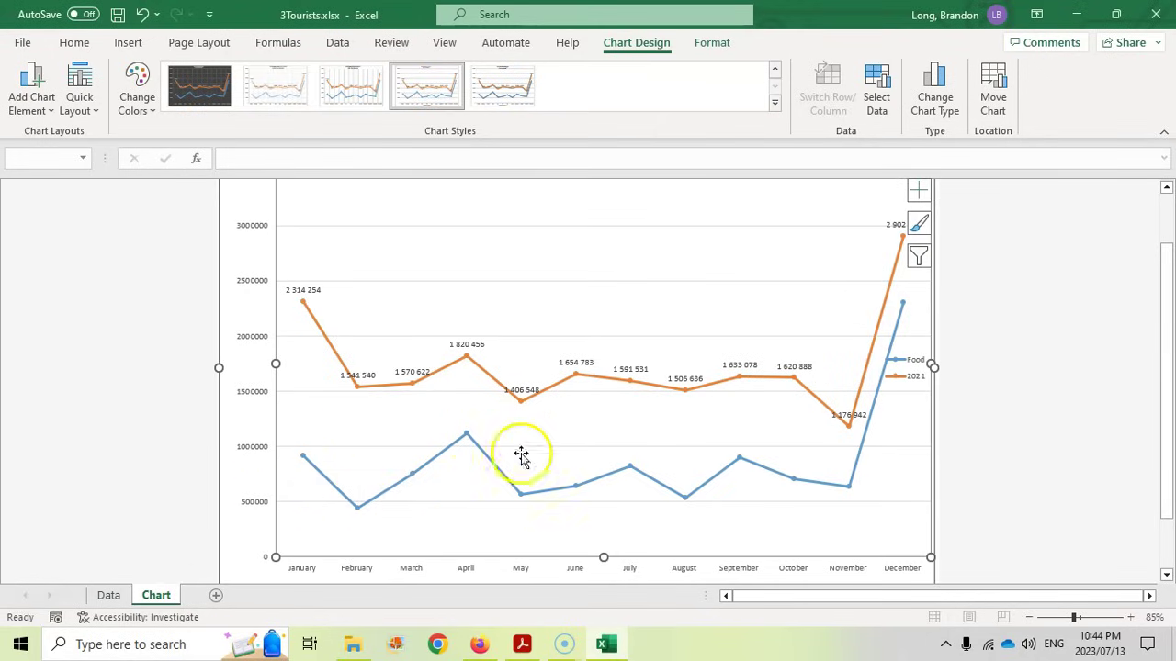
scroll(542, 432, down, 1)
scroll(459, 367, up, 1)
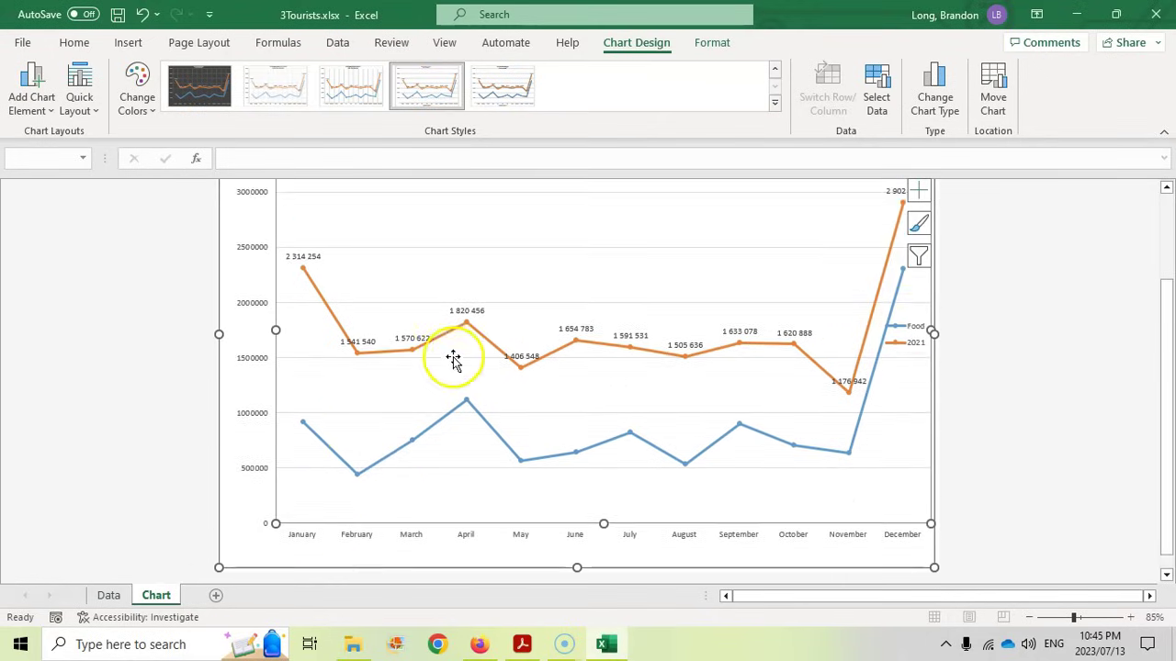
- Open the 2021 series for editing in the chart's data source and check its values range against the Data worksheet's columns
click(326, 308)
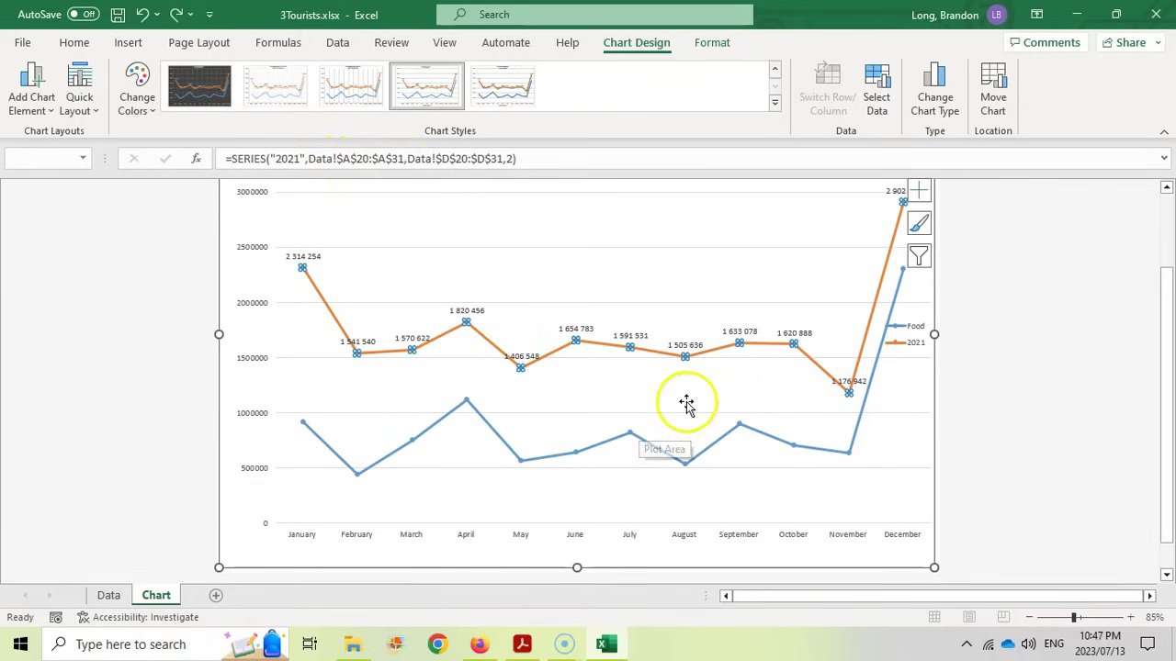
click(711, 355)
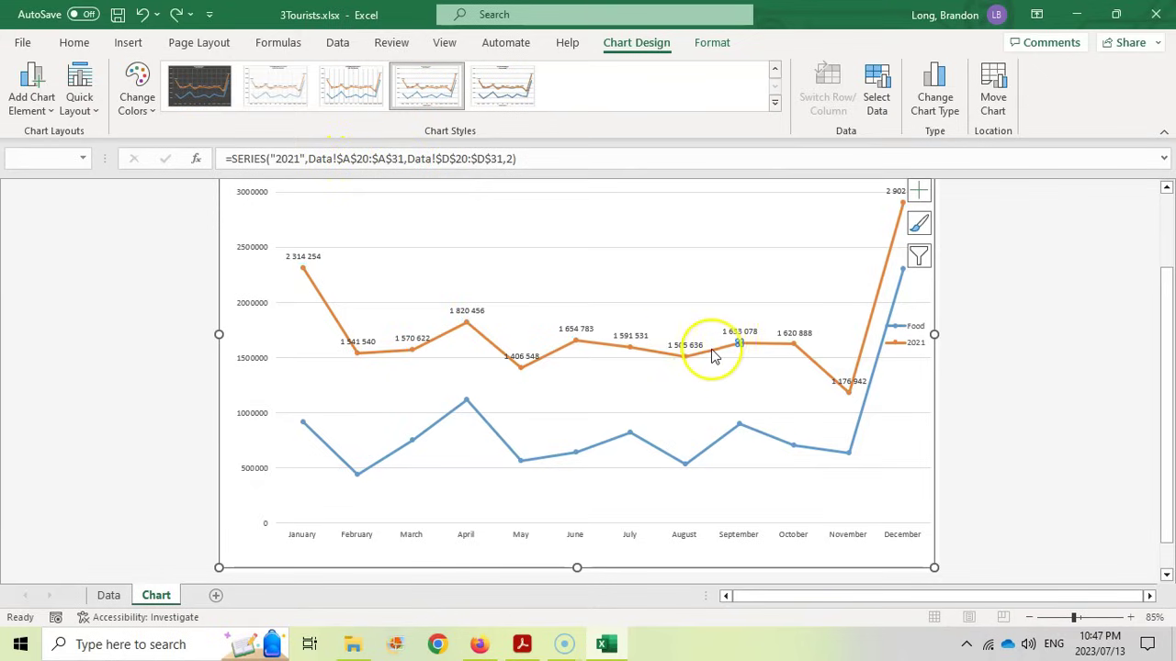
click(876, 101)
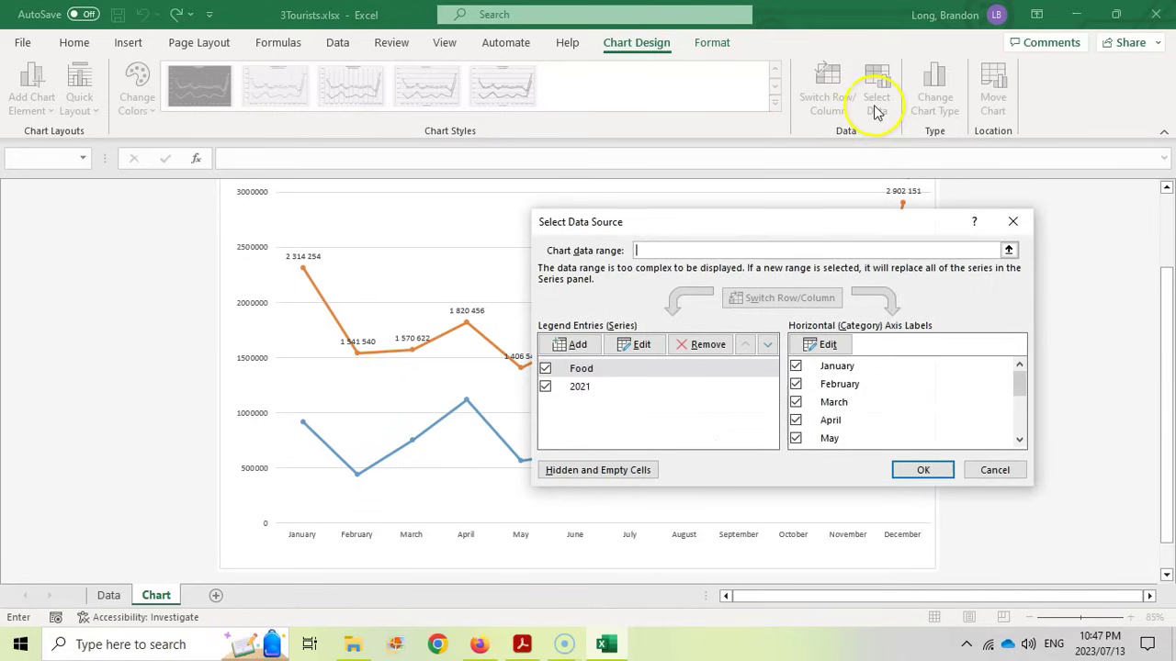
click(582, 388)
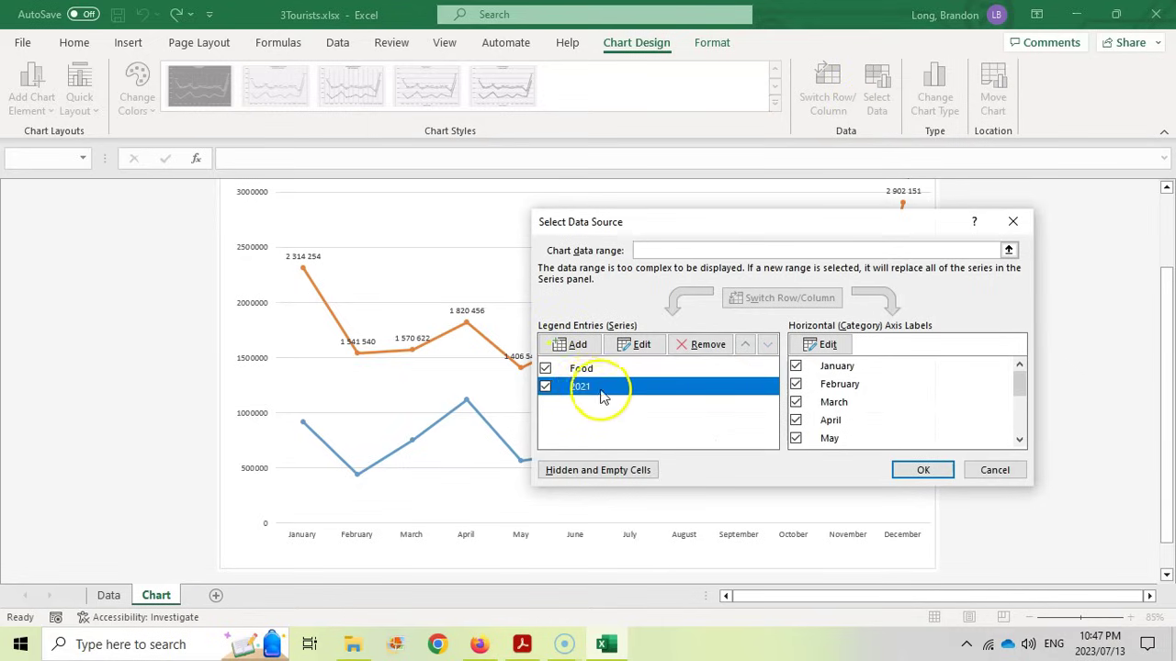
click(636, 345)
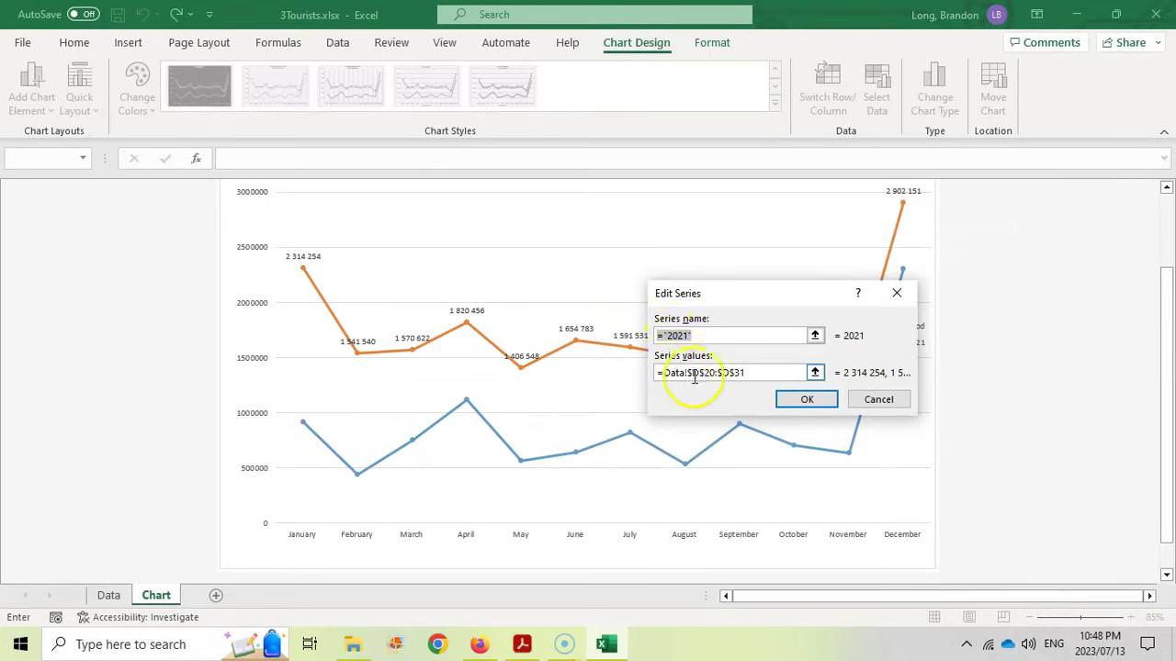
click(115, 599)
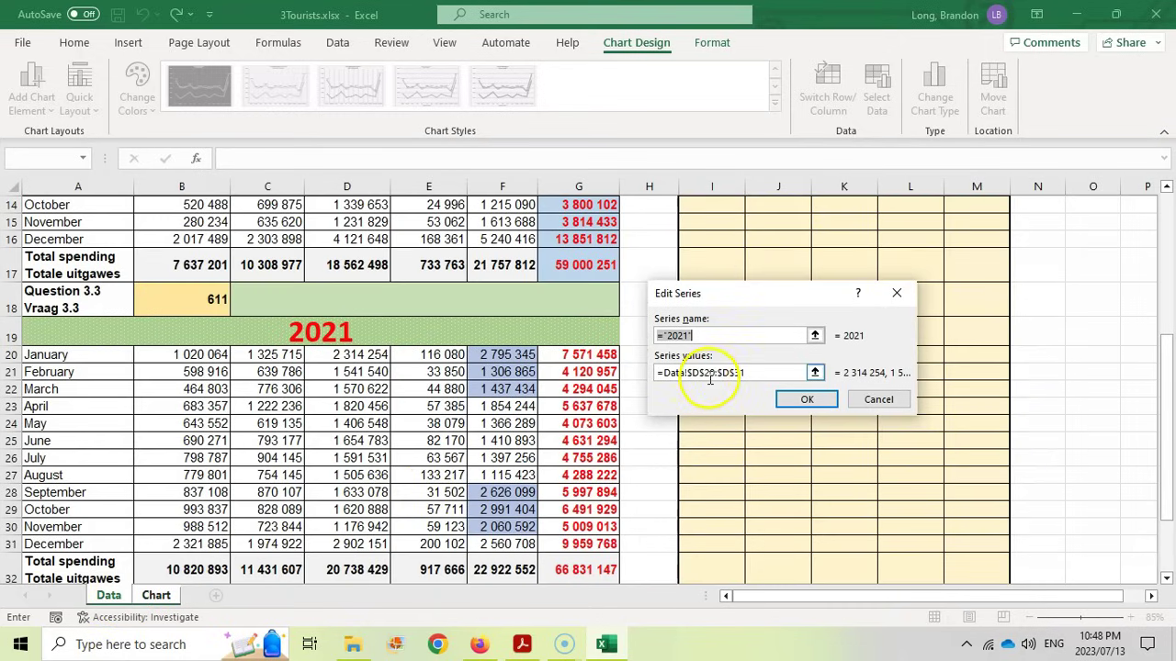
scroll(349, 441, up, 4)
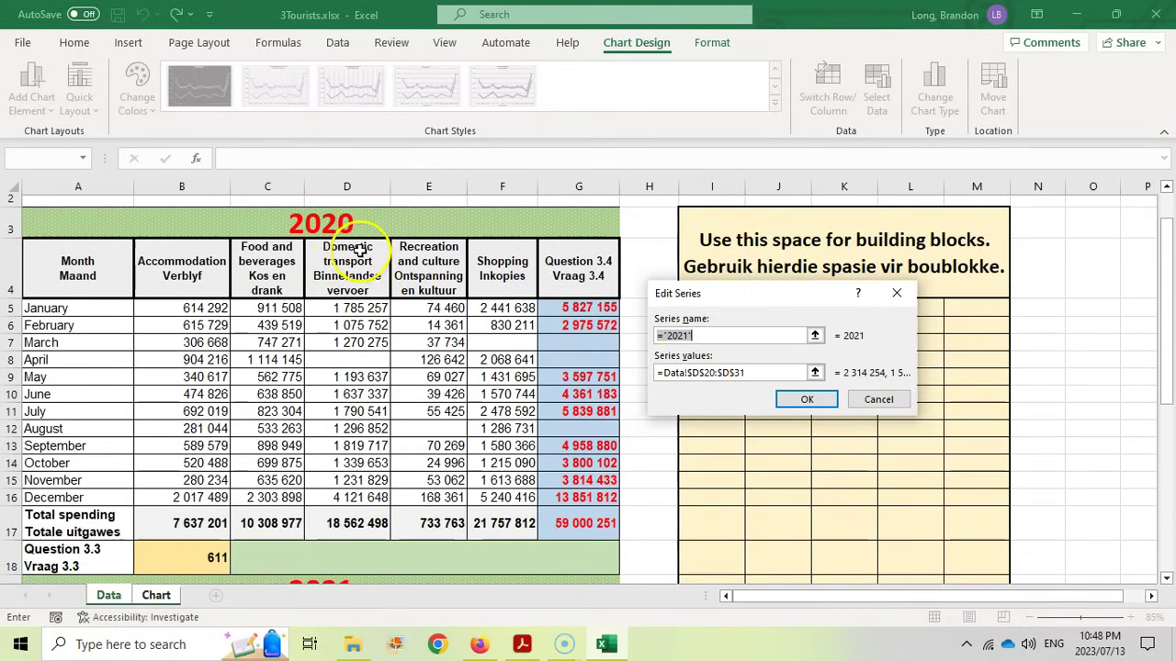
scroll(359, 257, down, 5)
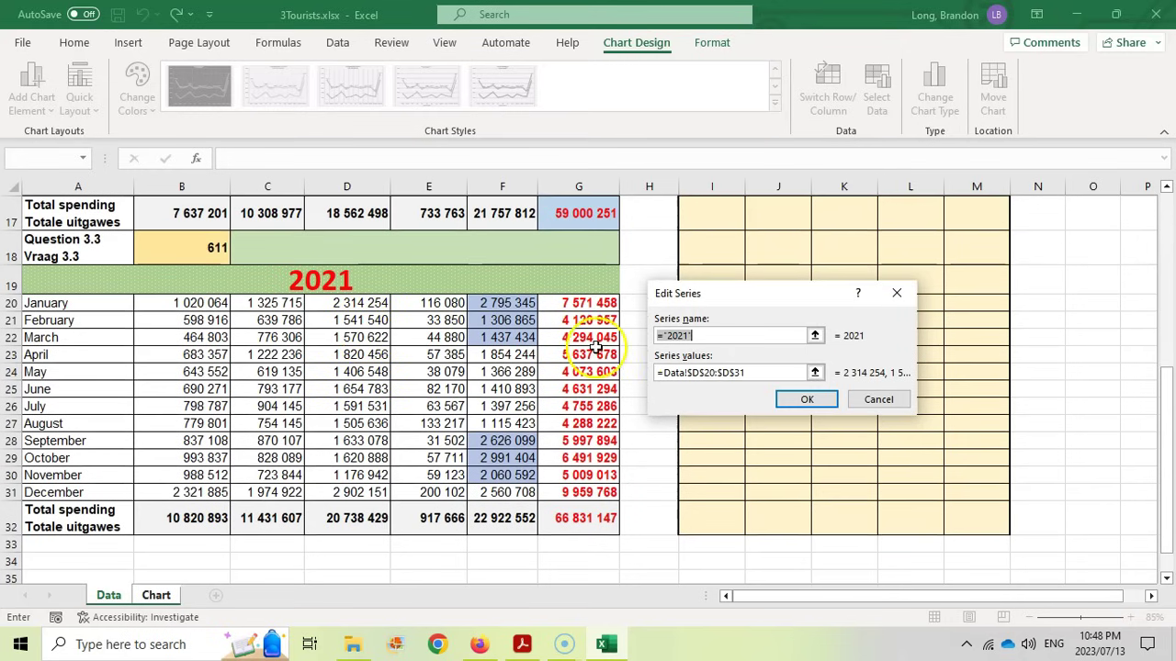
- Set the 2021 series values to the food and beverages range =Data!$C$20:$C$31 and apply the data source change
click(815, 375)
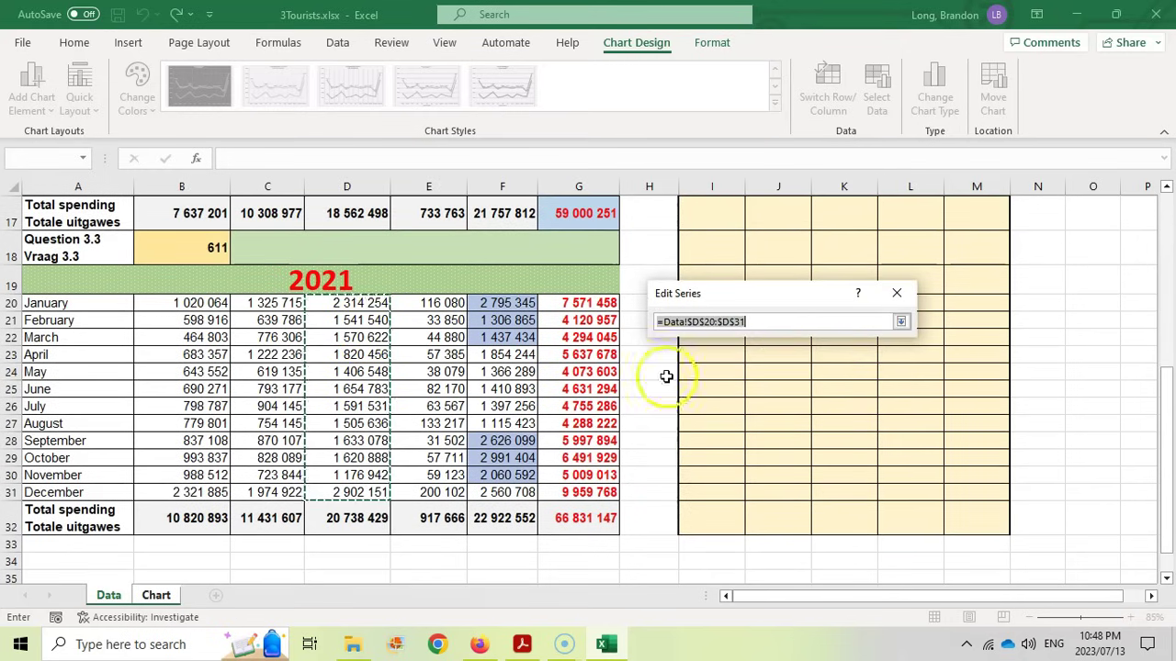
drag(271, 303, 275, 494)
scroll(267, 440, up, 4)
scroll(264, 211, up, 1)
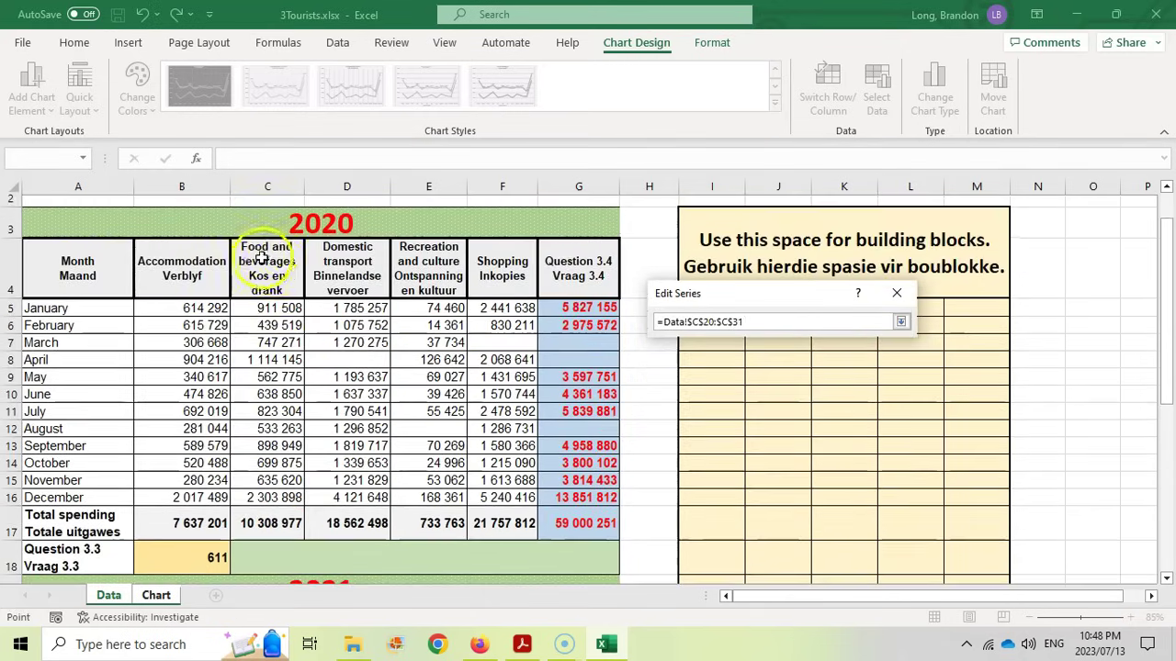
scroll(264, 230, down, 6)
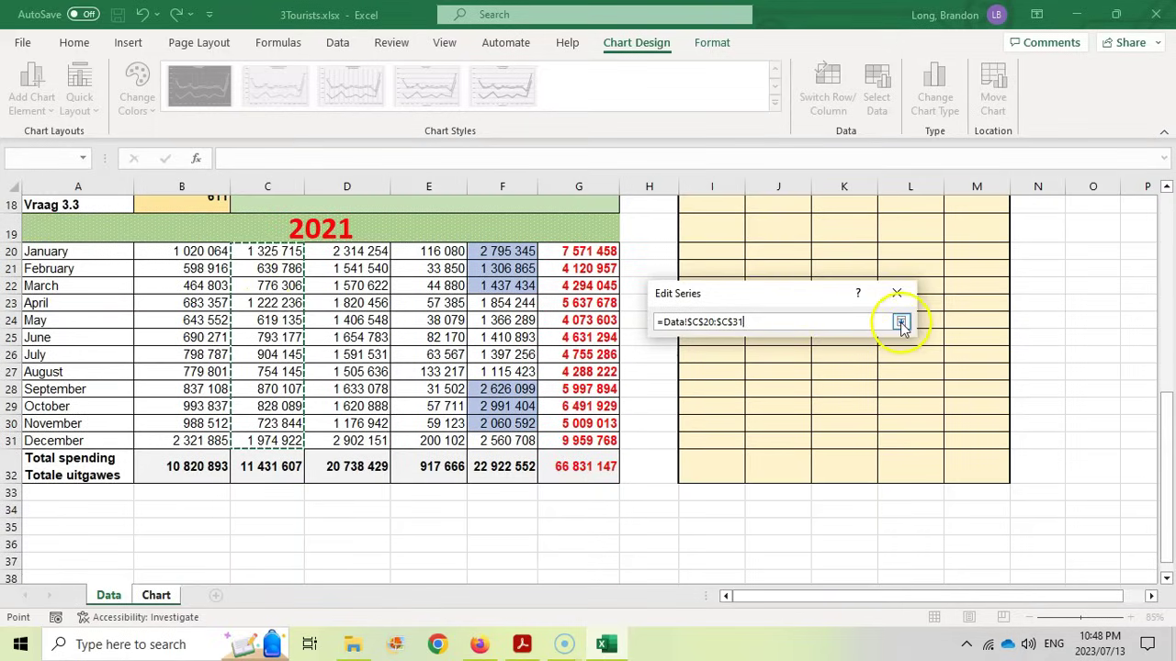
click(901, 324)
click(817, 401)
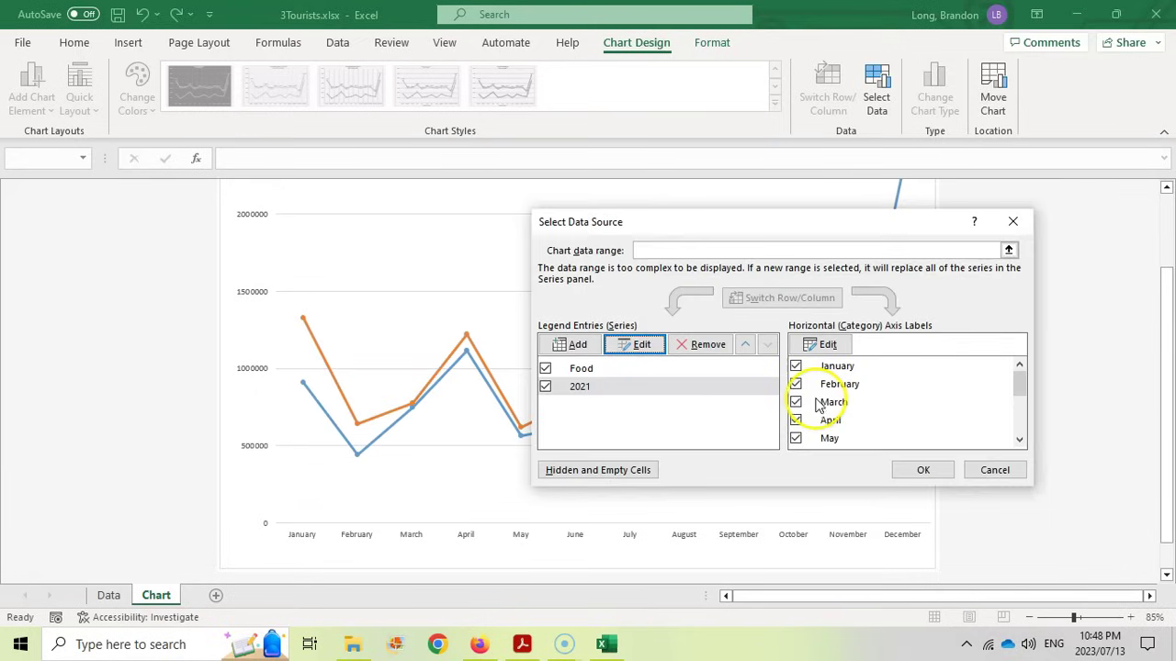
click(926, 470)
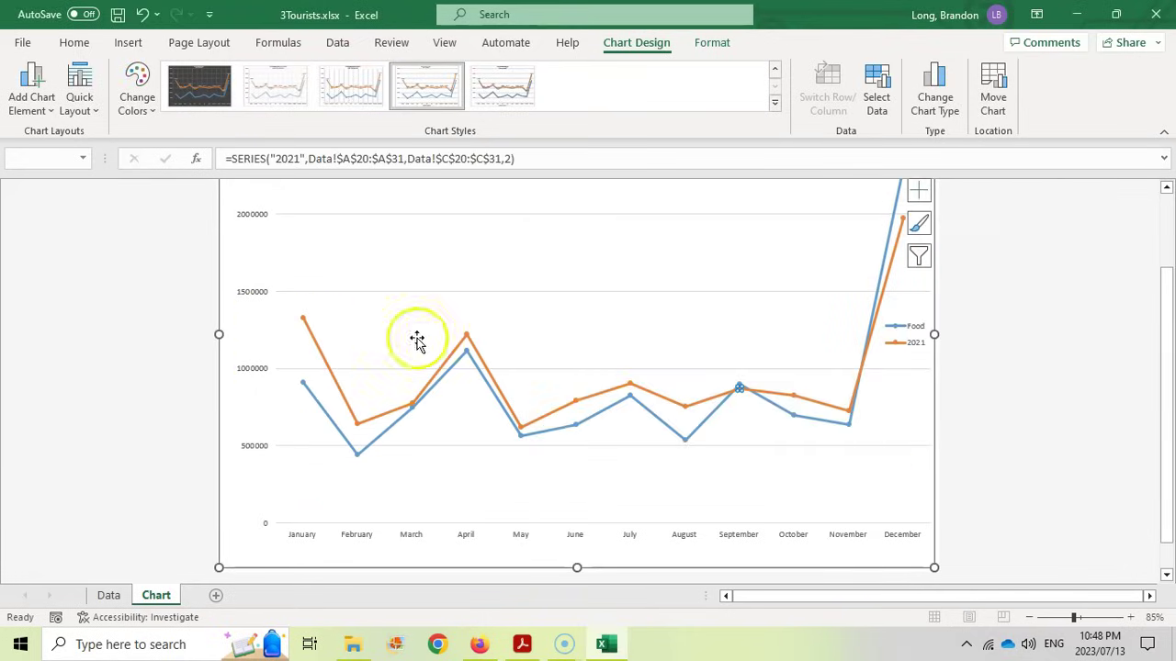
- Compare the legend with the exam paper's chart and rename the Food series to 2020
scroll(496, 336, up, 1)
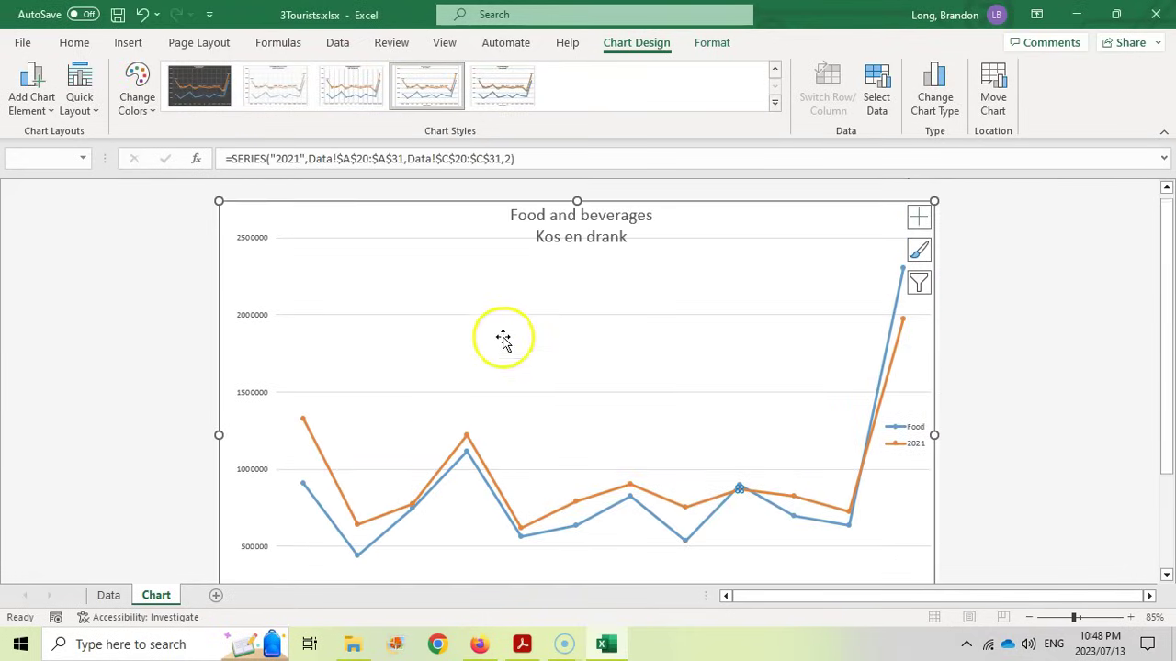
click(520, 644)
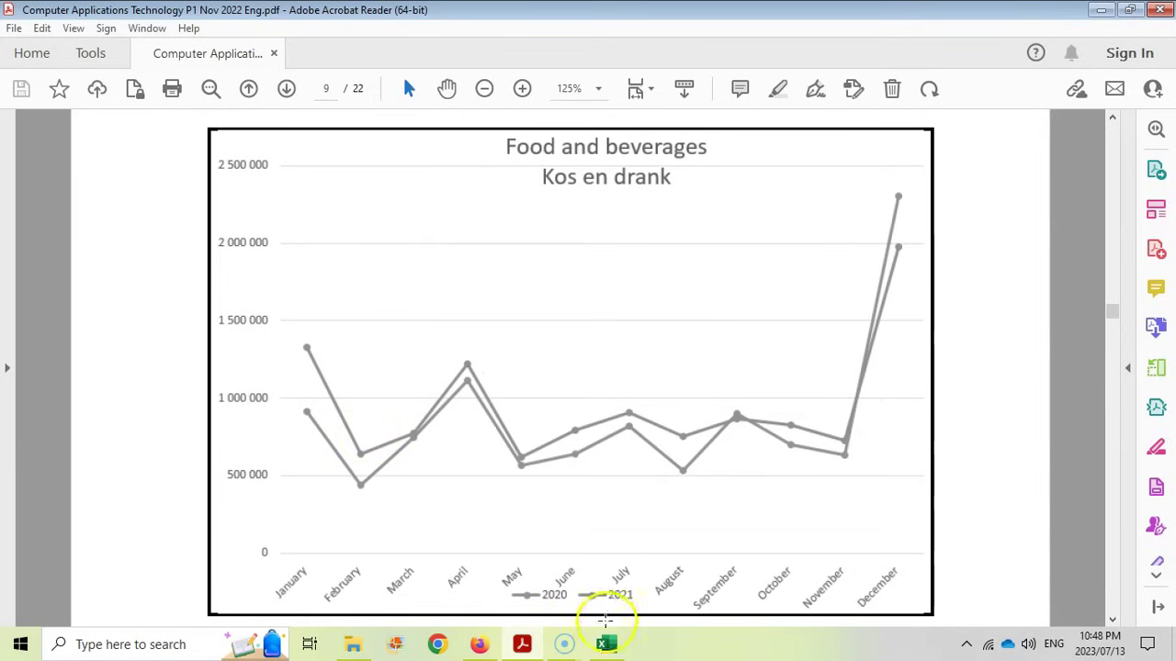
click(603, 634)
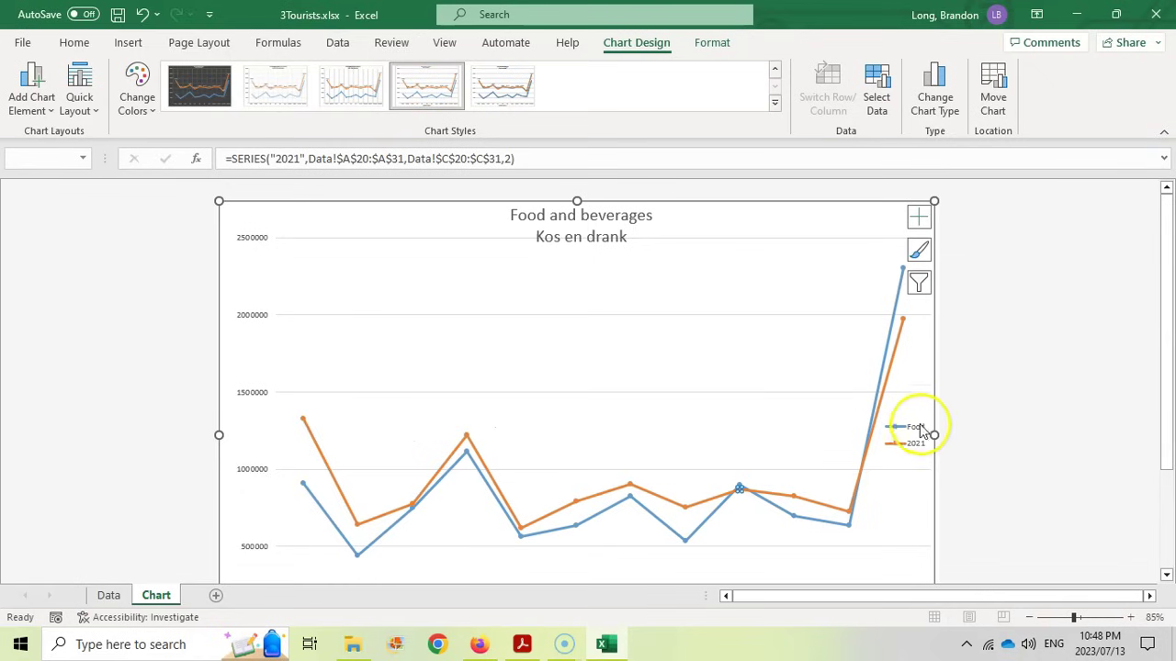
click(891, 340)
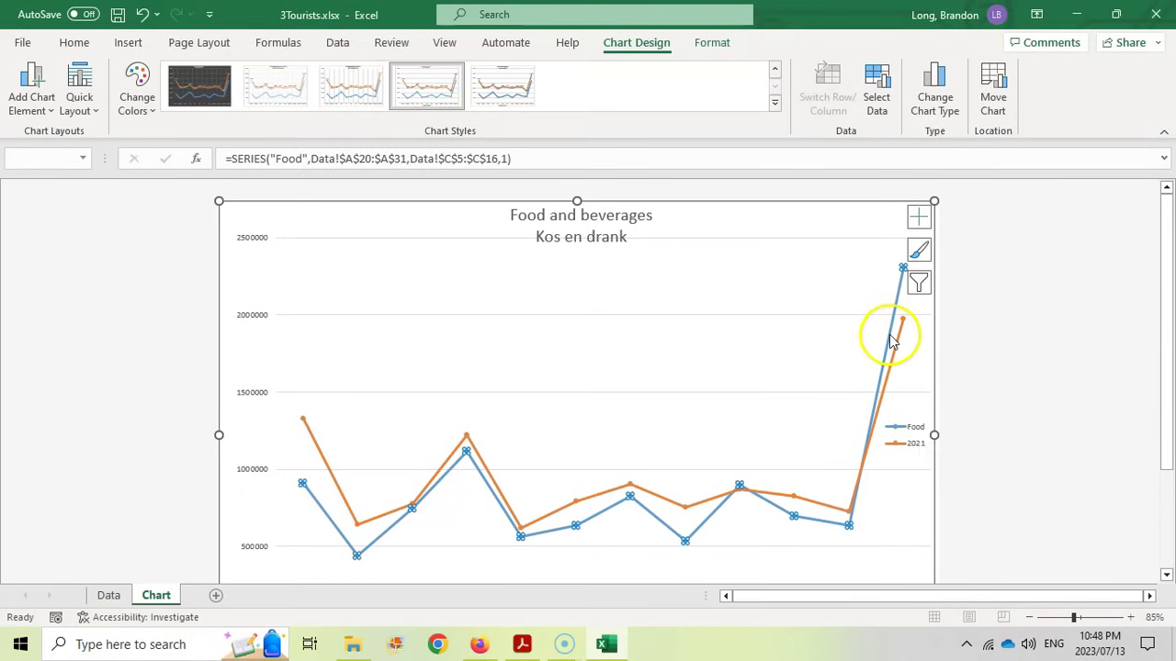
click(877, 97)
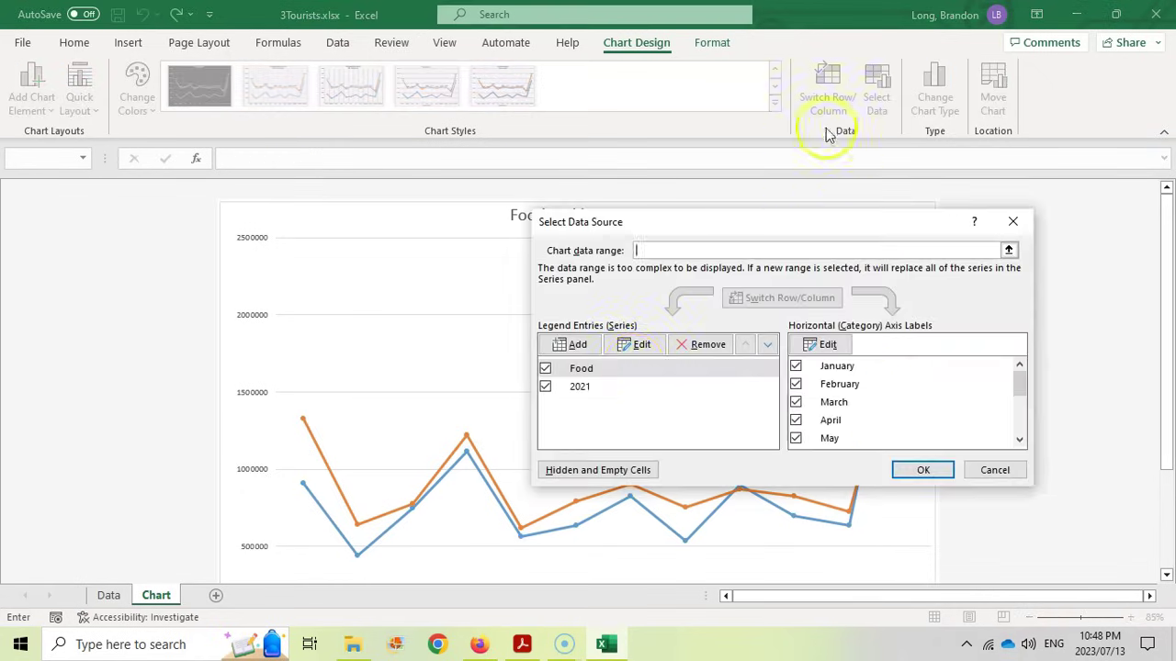
click(580, 370)
click(641, 344)
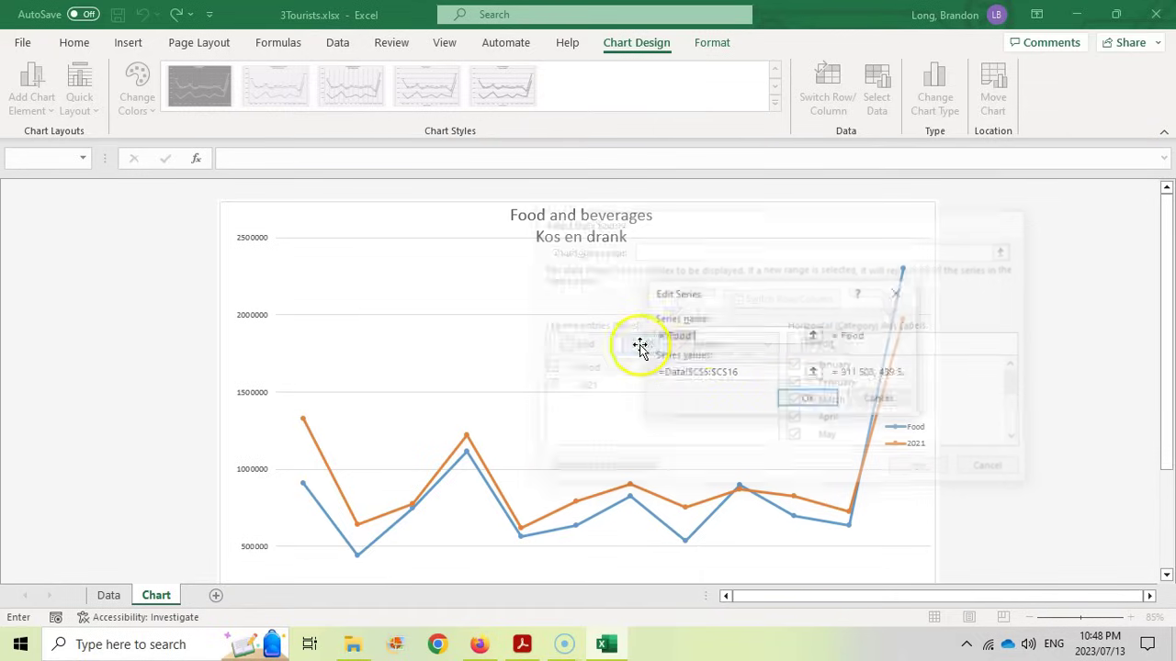
drag(663, 336, 687, 336)
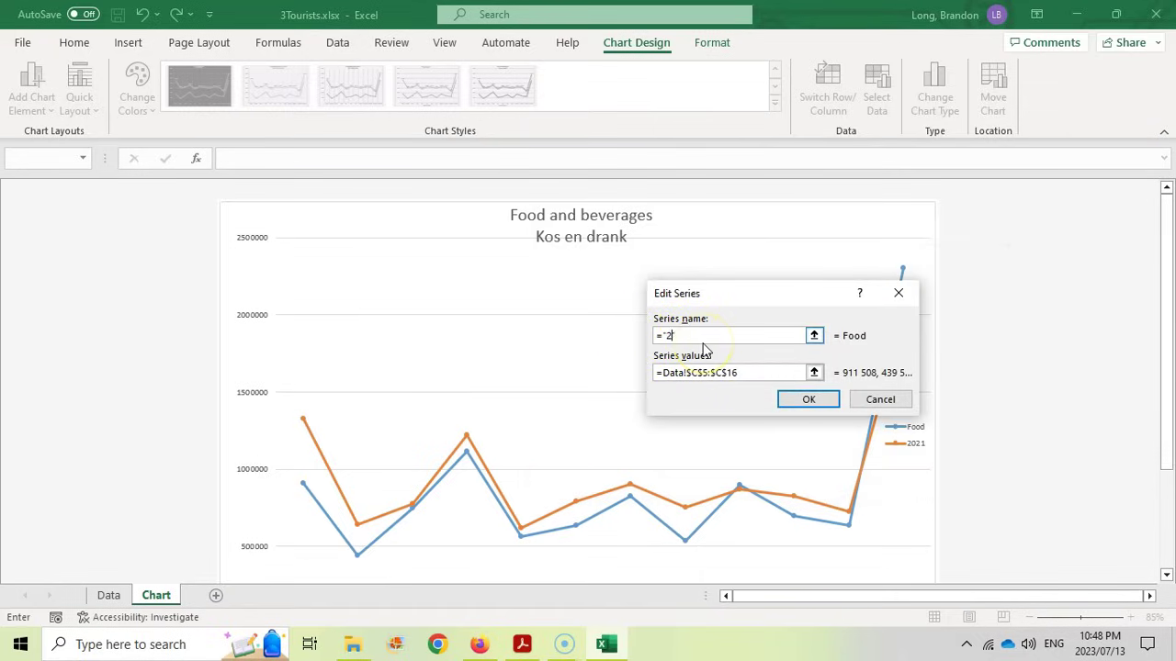
text(2020)
click(809, 398)
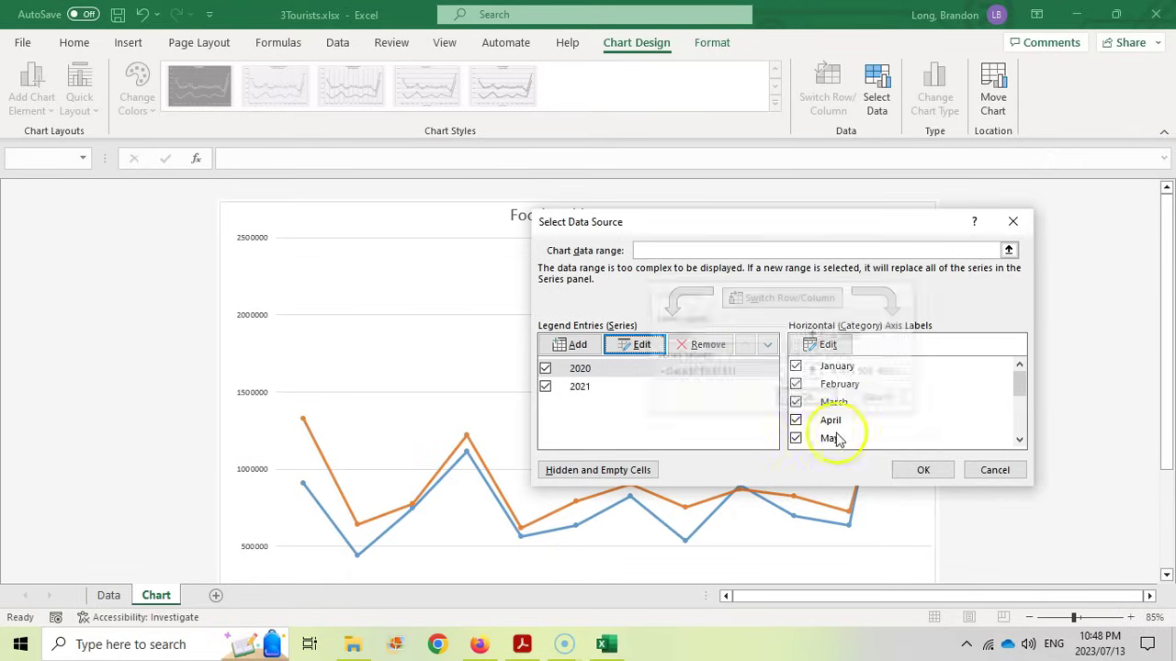
click(921, 470)
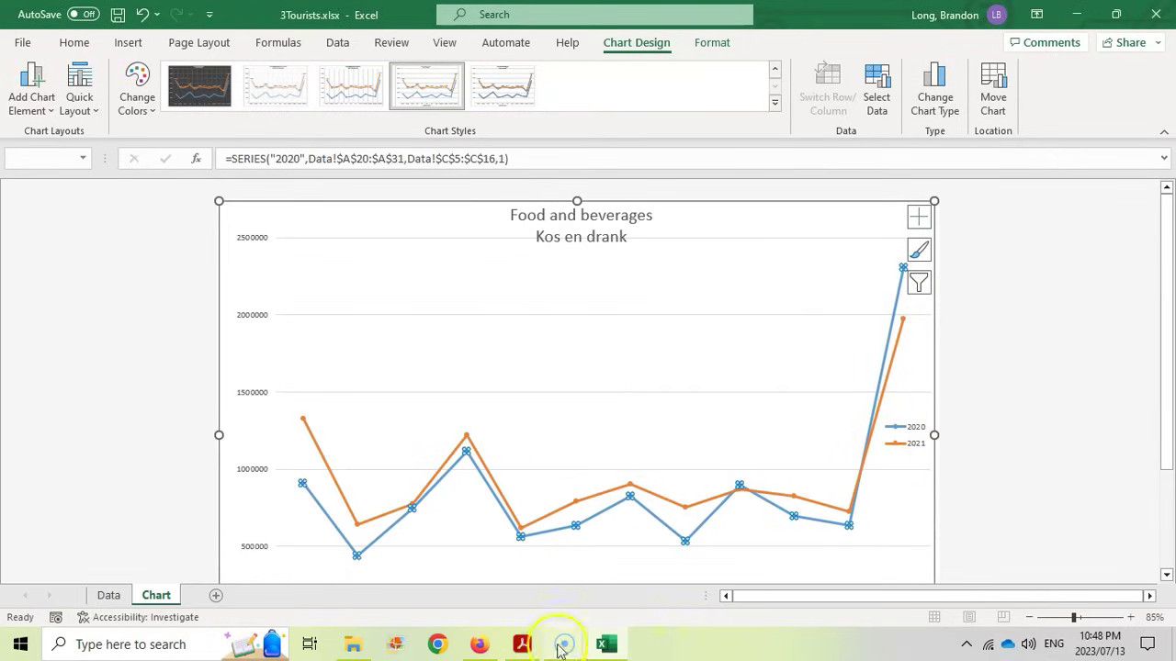
- Check the legend placement and note in the exam paper, and set the Excel chart's legend position to Bottom
click(522, 644)
scroll(709, 493, down, 2)
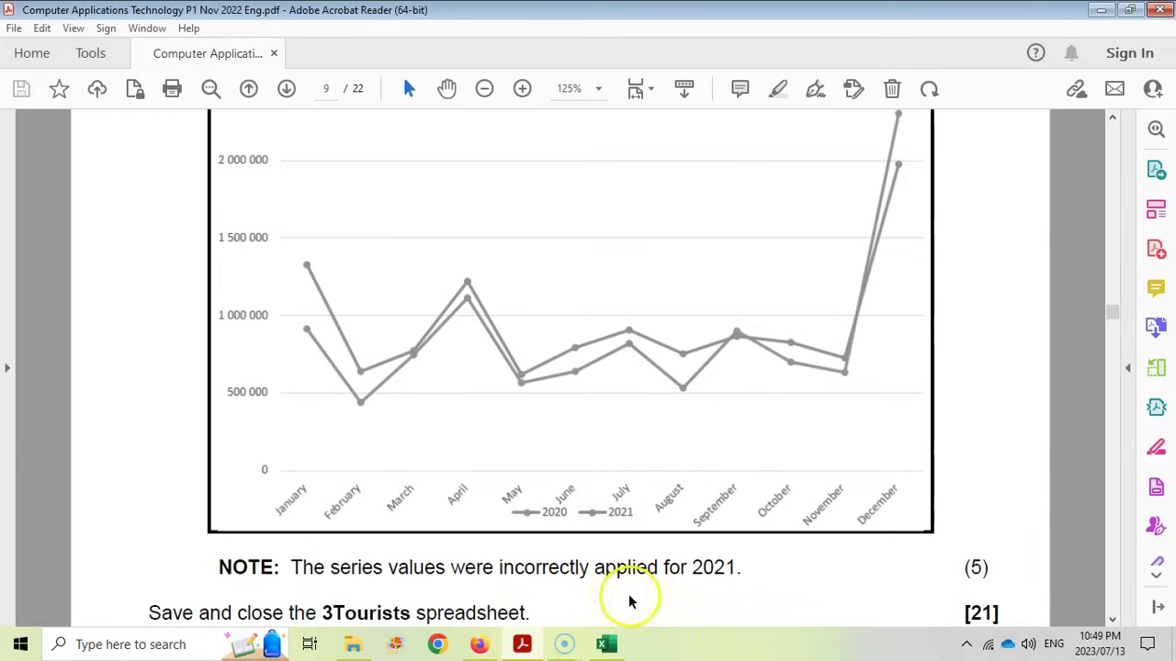
click(605, 644)
scroll(901, 435, down, 1)
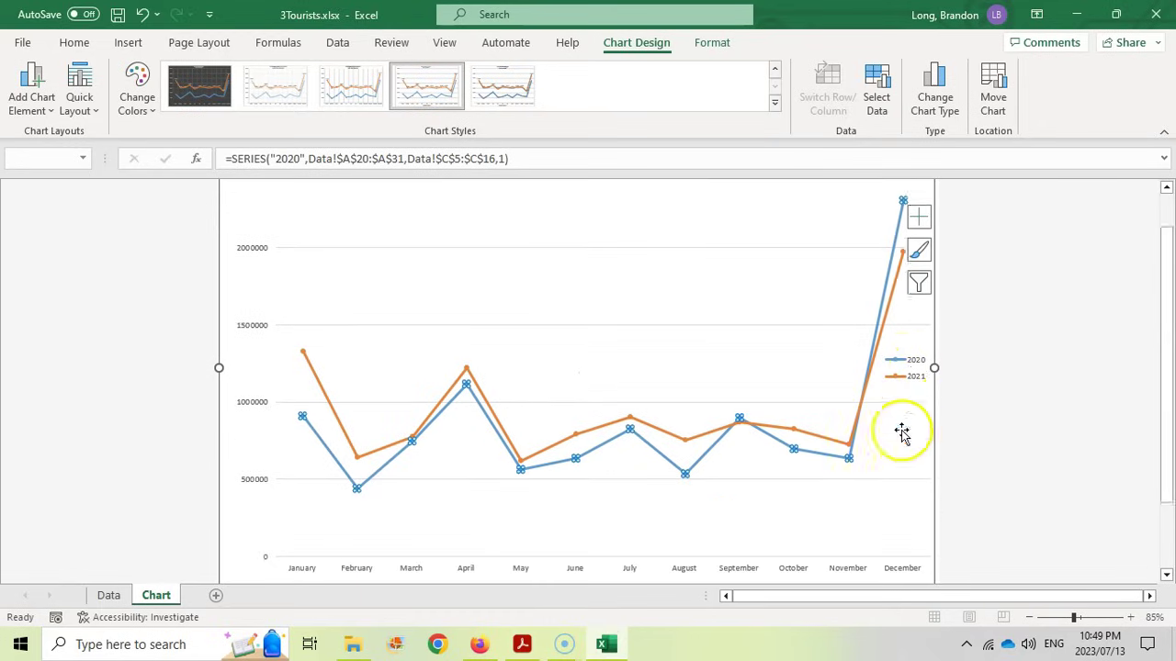
click(907, 363)
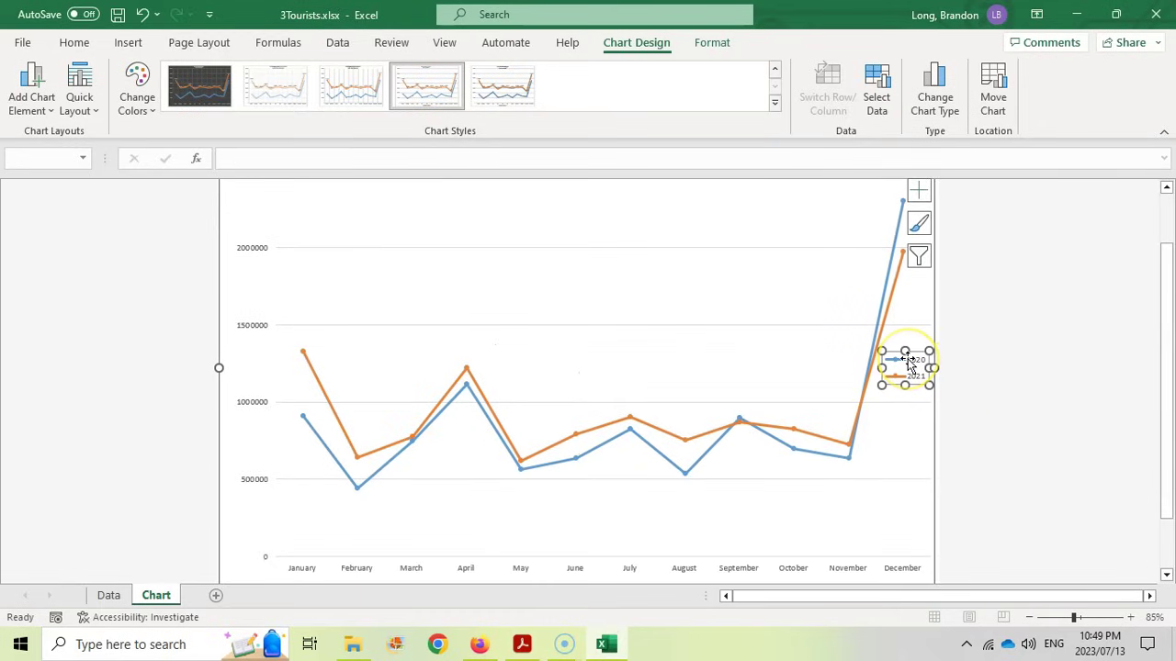
click(919, 193)
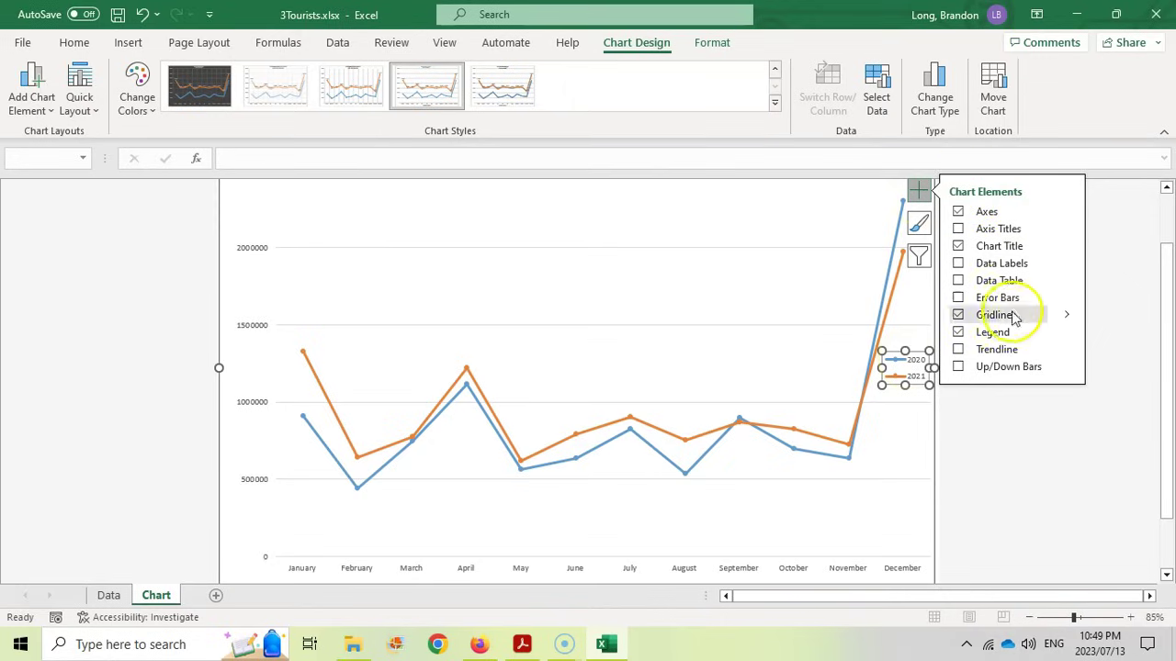
click(1066, 334)
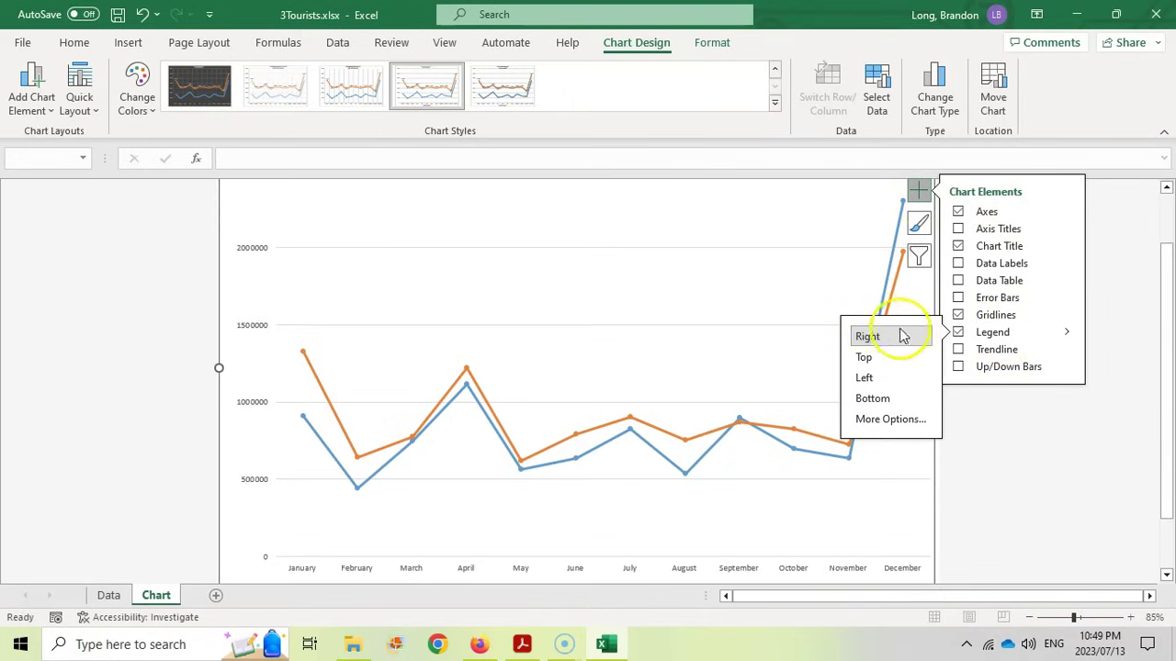
click(874, 400)
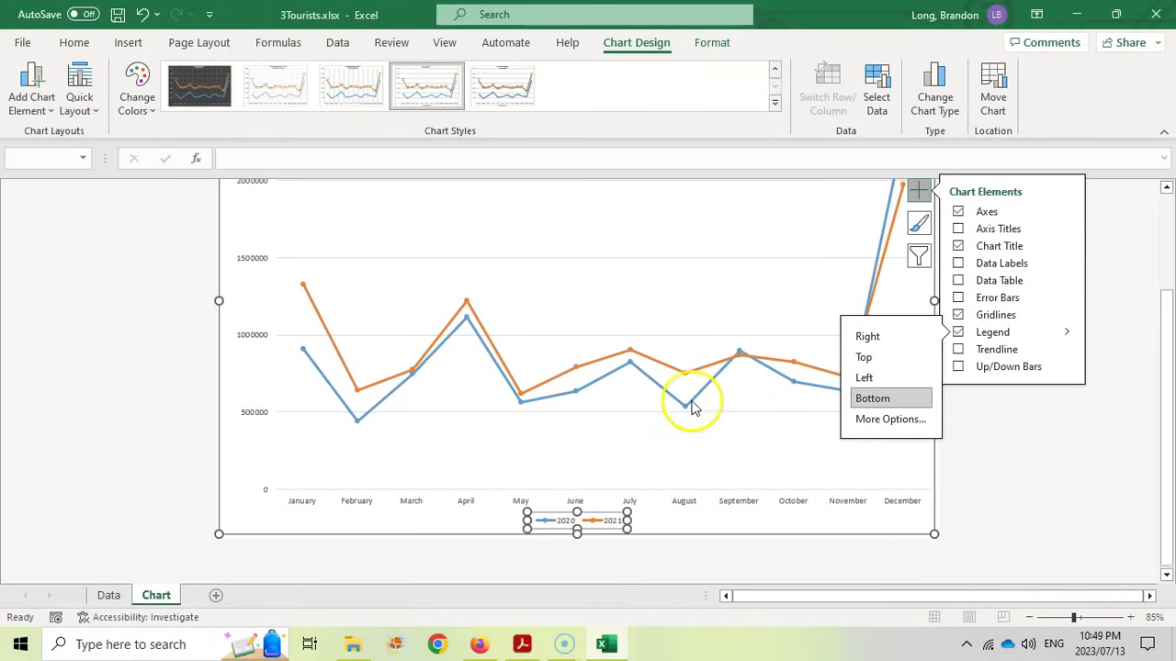
- Compare the Excel chart's month labels and legend with the chart in the exam paper
click(953, 394)
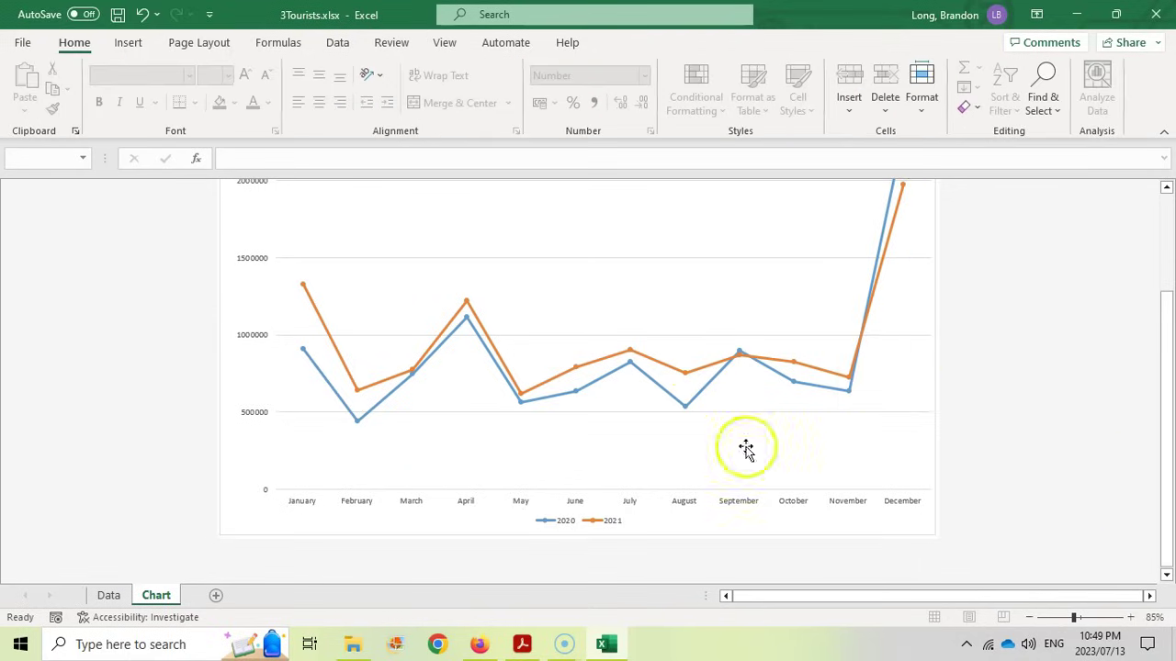
click(528, 648)
scroll(564, 517, up, 1)
mouse_move(613, 626)
scroll(341, 499, down, 1)
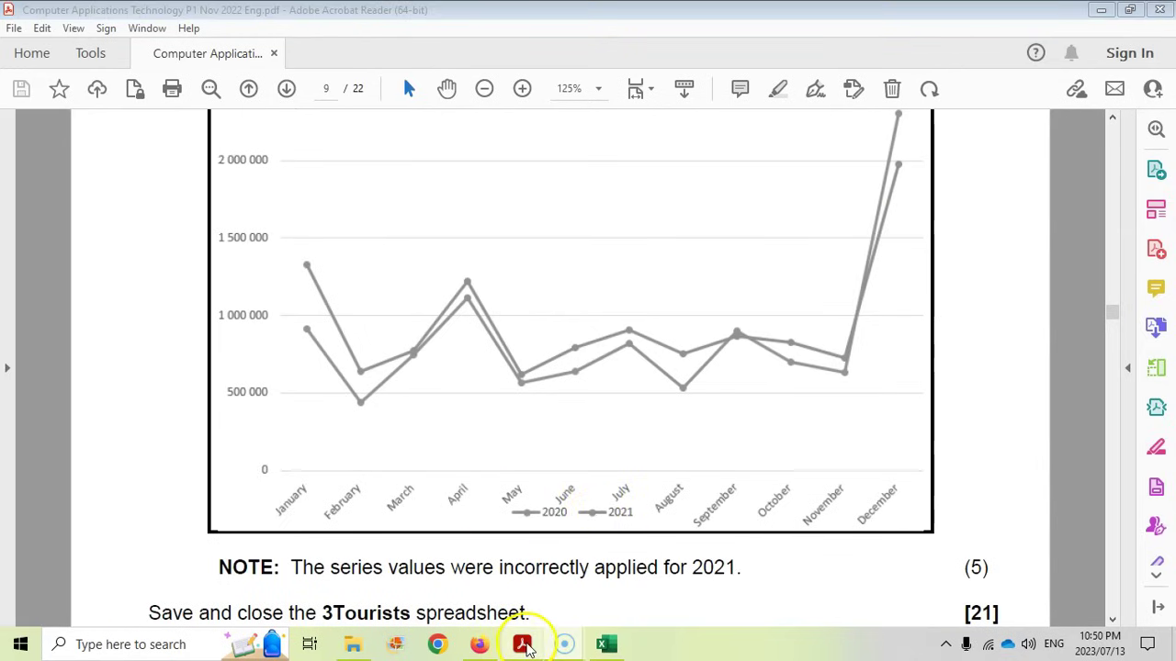
click(608, 643)
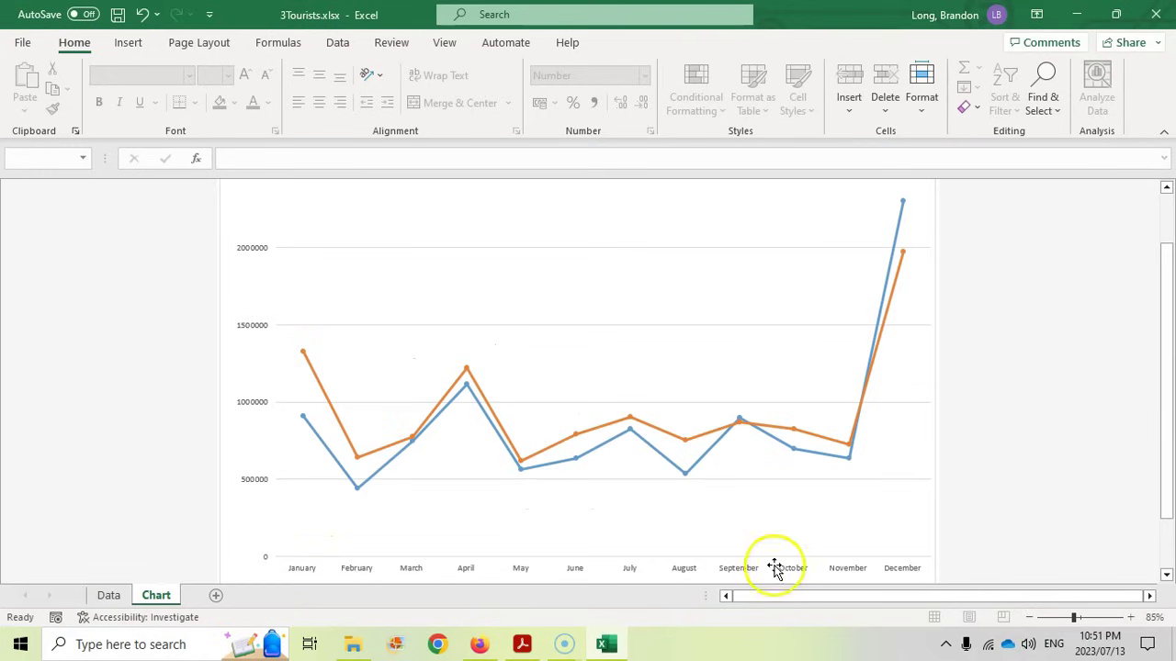
- Open the text box formatting options for the chart's horizontal category axis
click(554, 506)
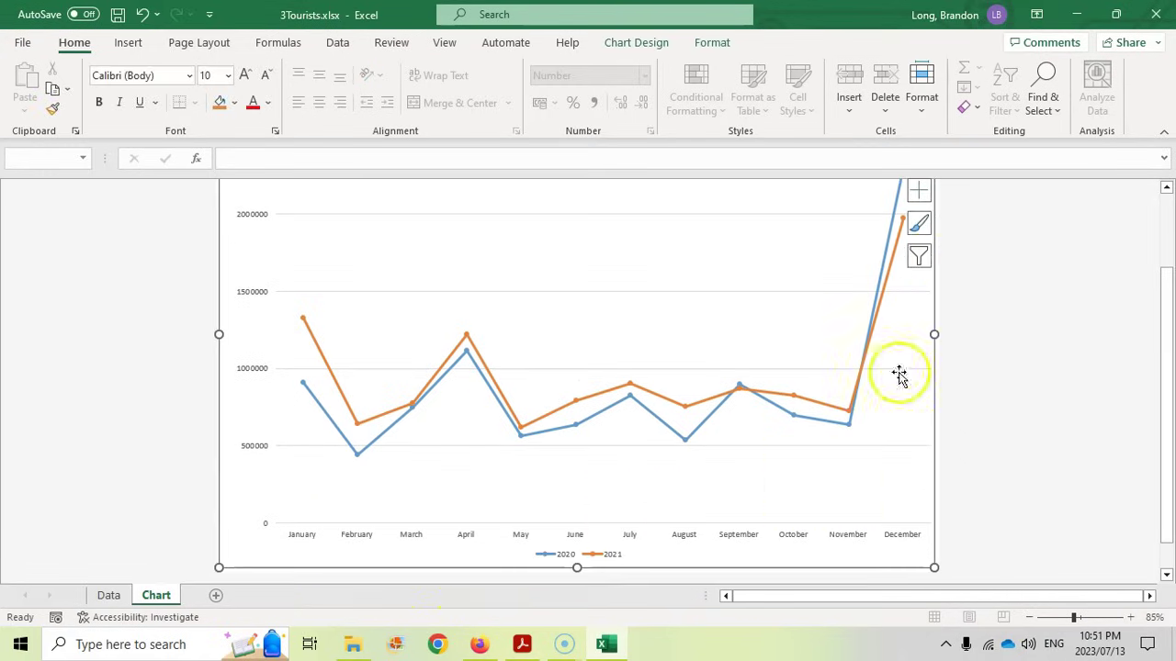
click(919, 193)
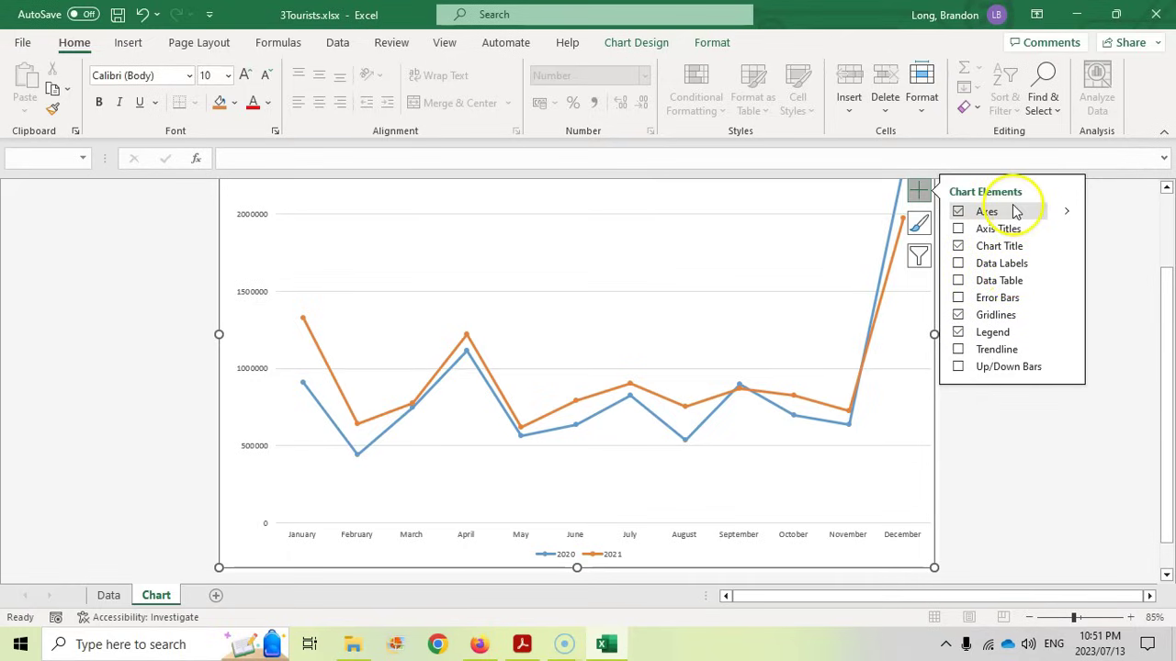
click(1066, 213)
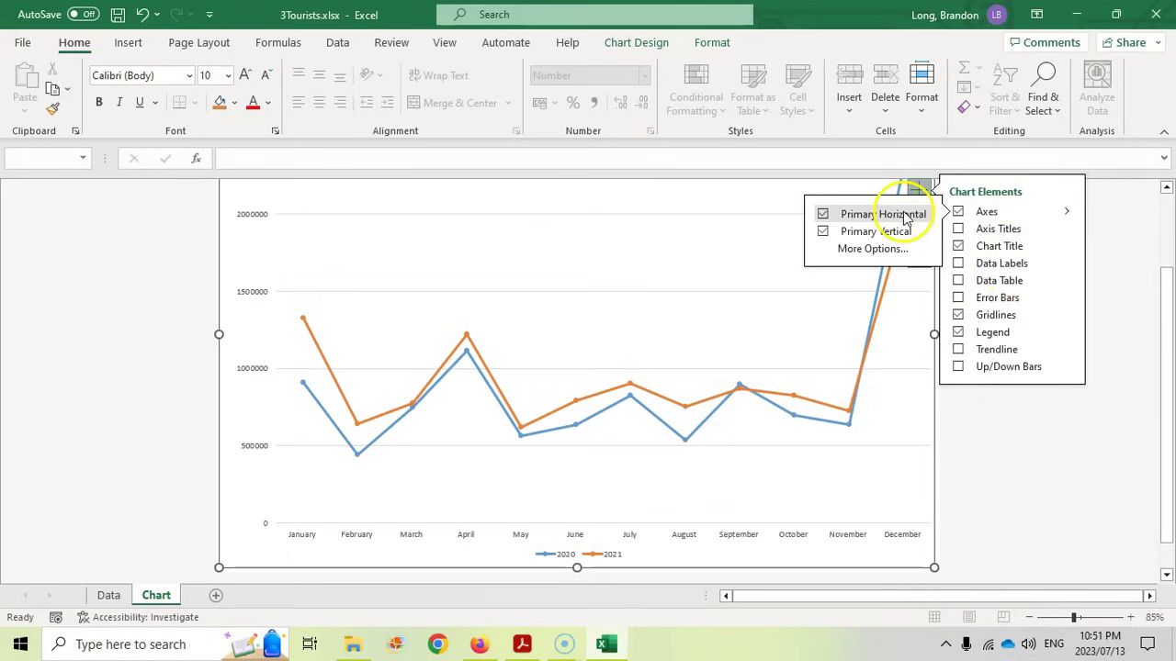
click(873, 249)
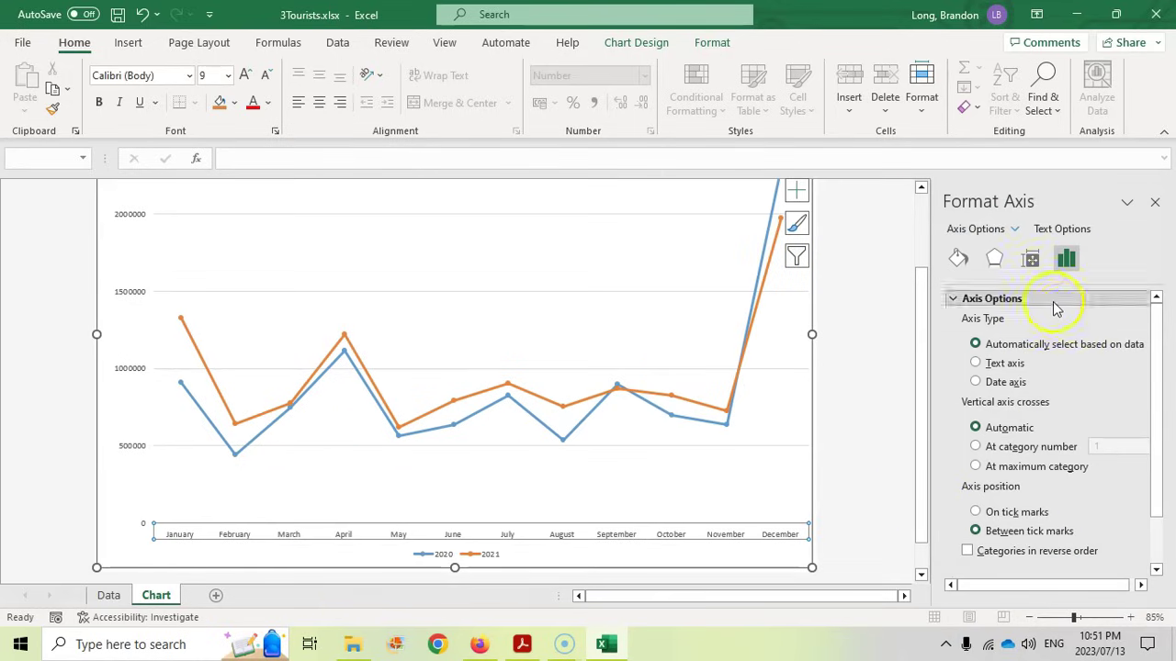
click(1065, 232)
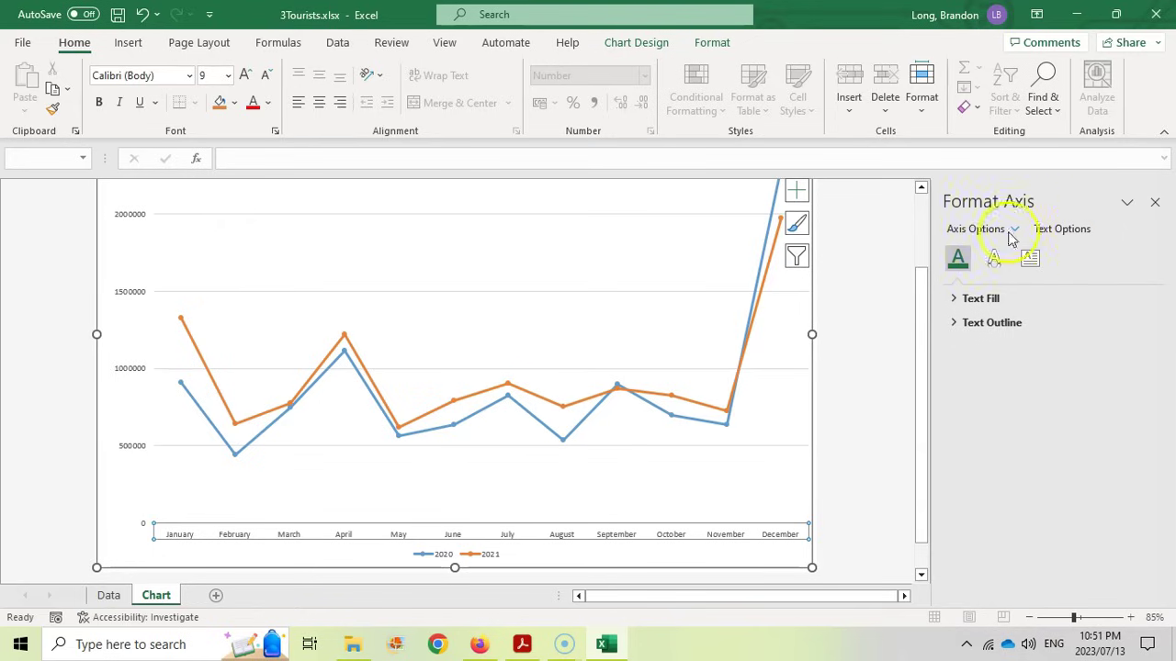
click(993, 260)
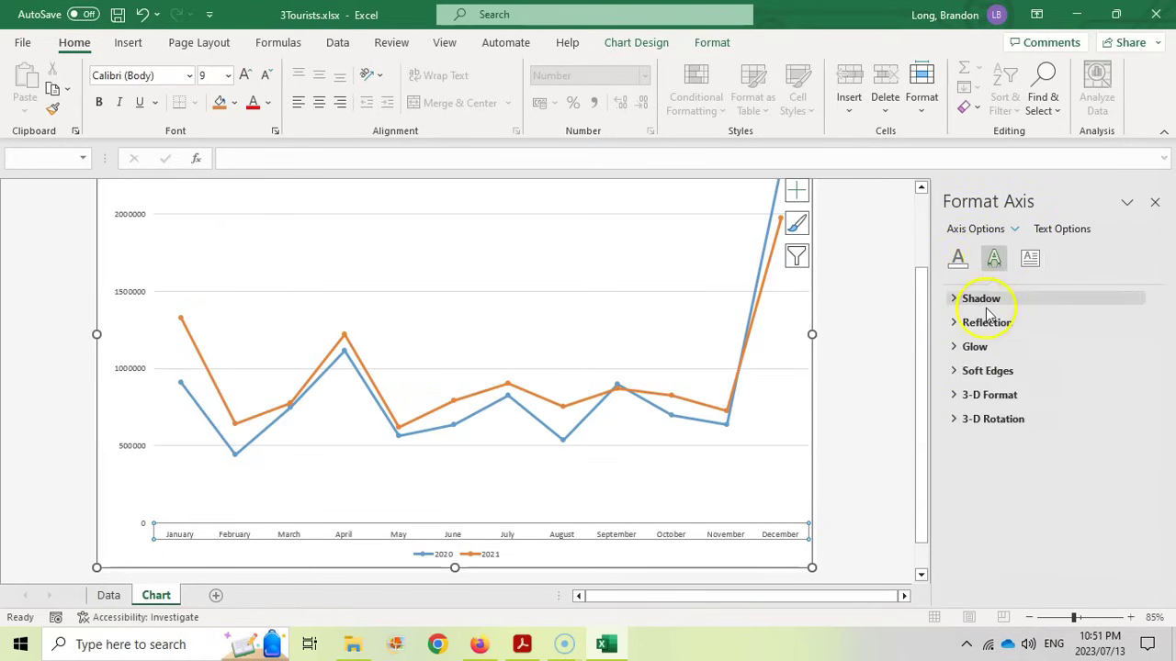
click(1030, 259)
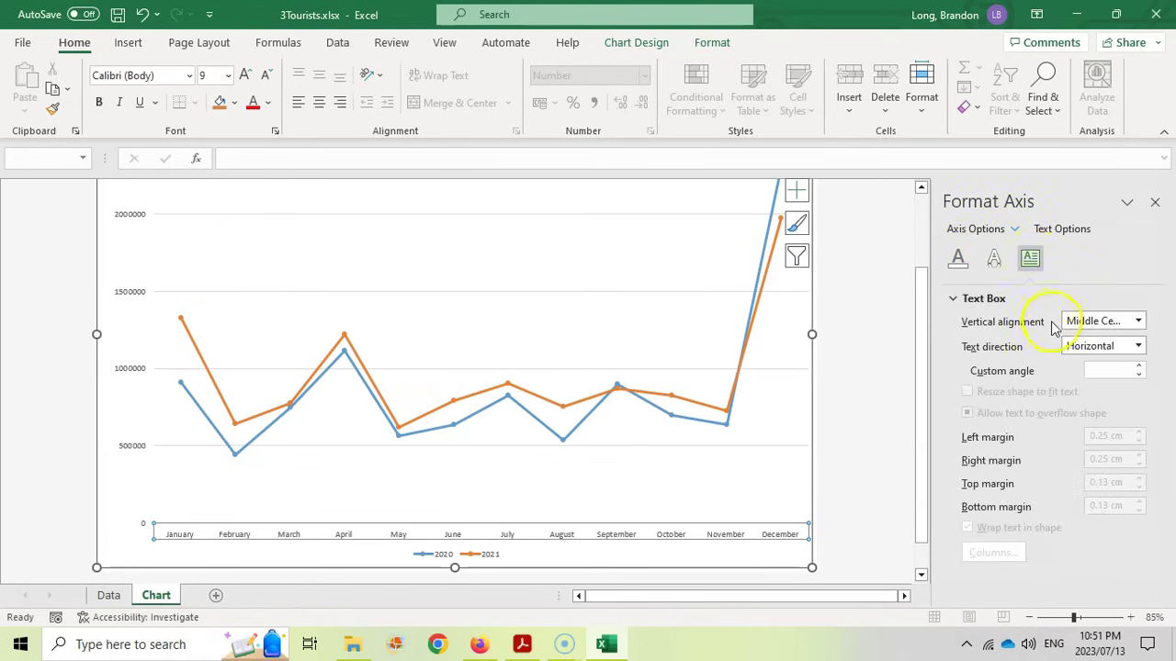
- Look through the text direction choices and try a custom angle of 45° on the month labels
click(1138, 346)
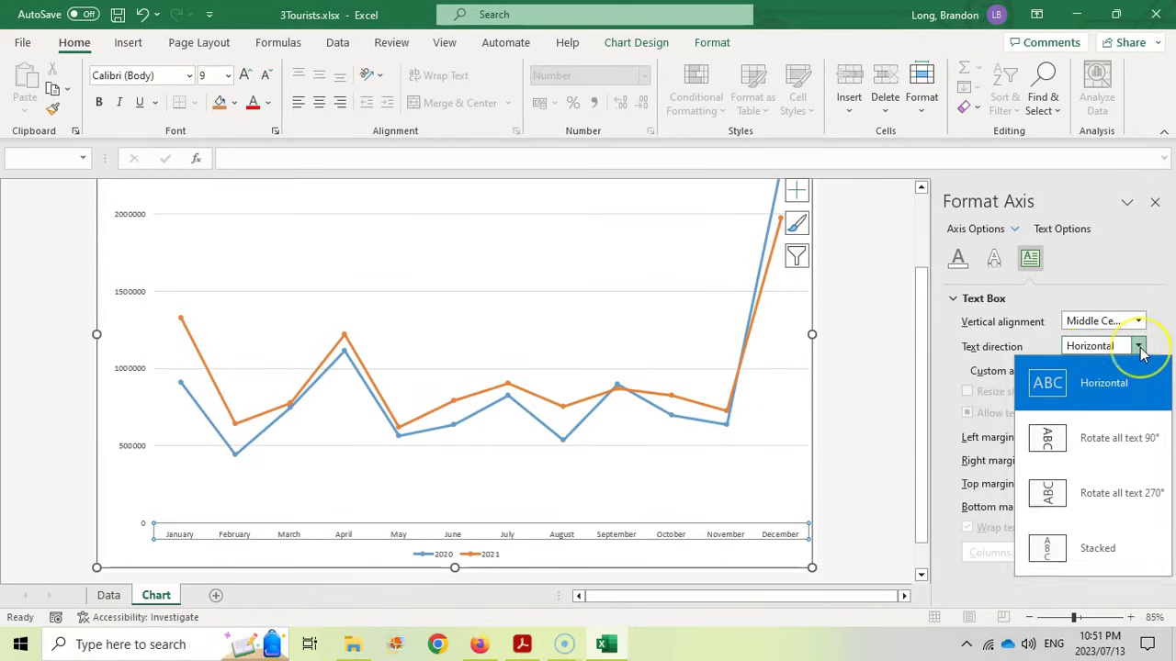
click(1139, 349)
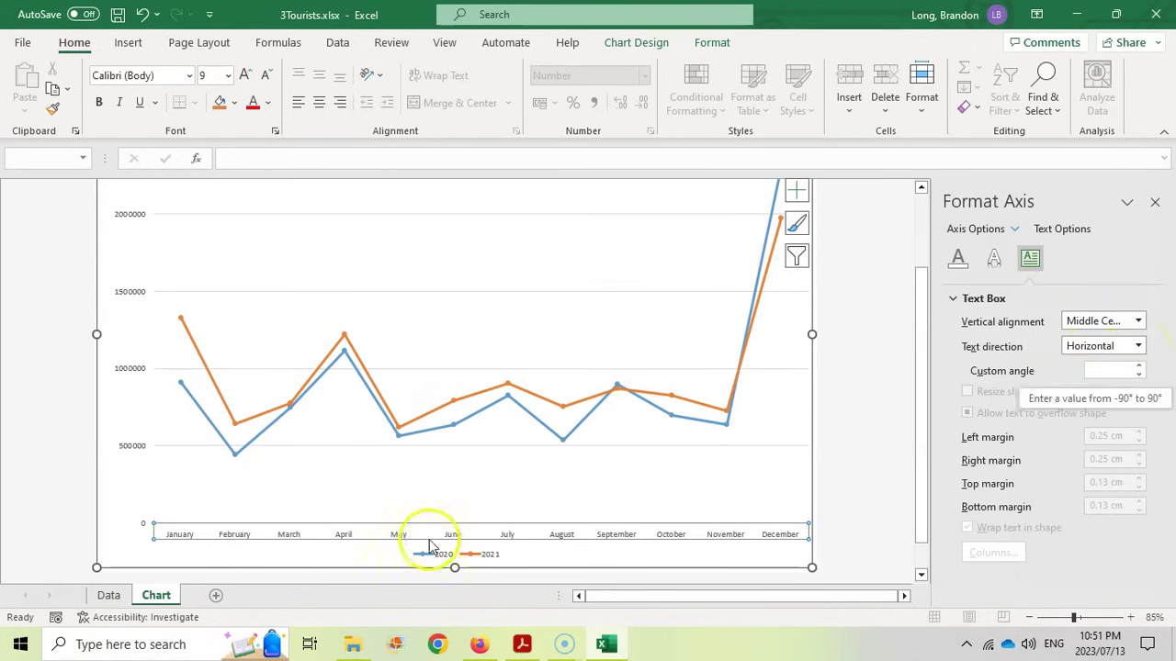
click(1139, 347)
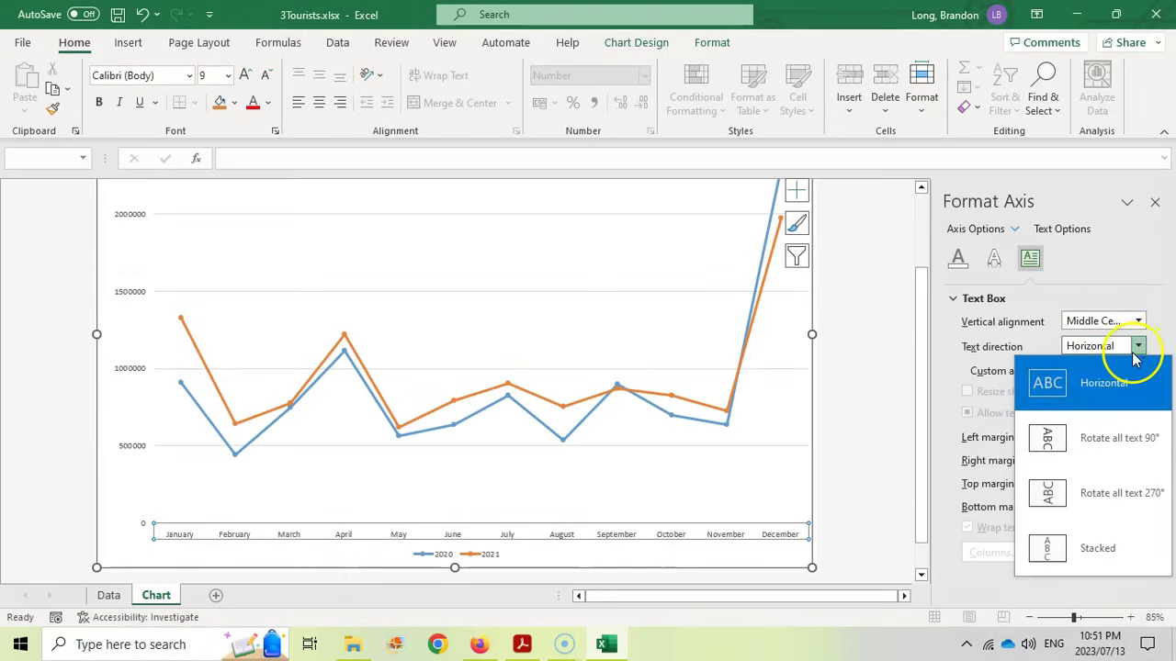
click(1138, 349)
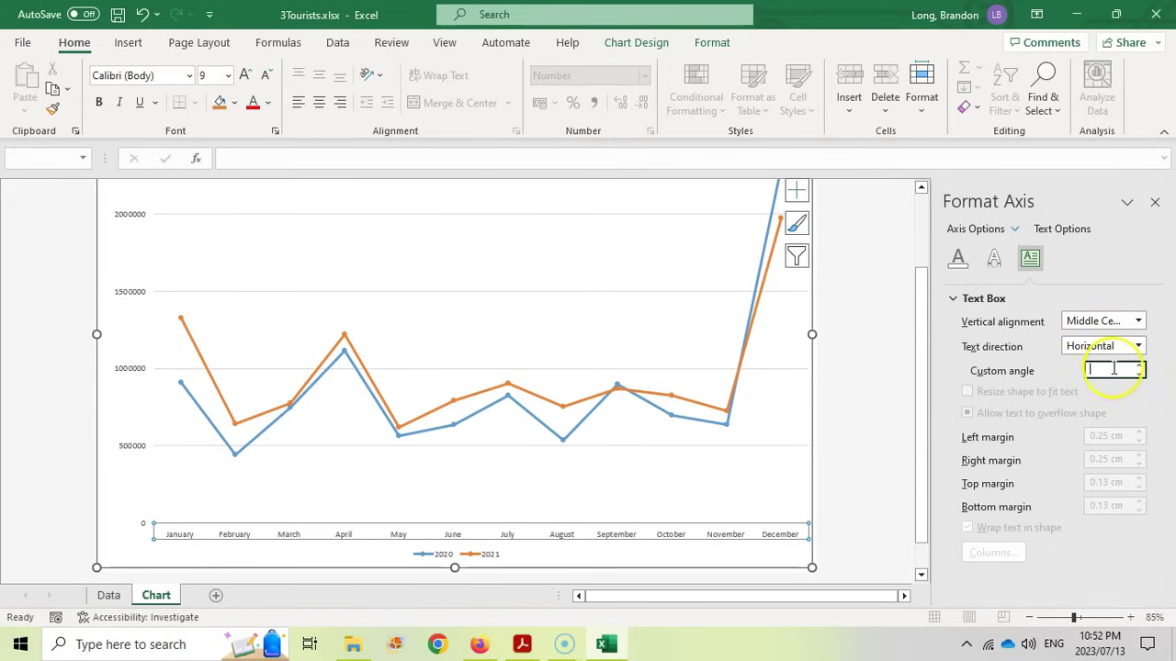
text(45)
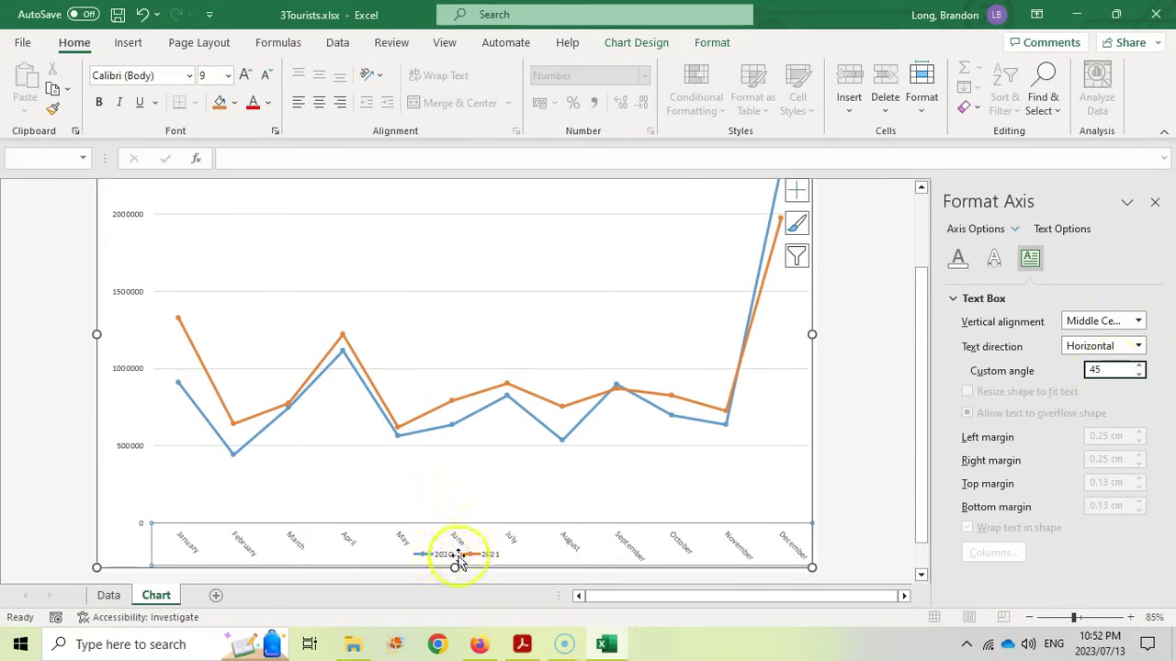
- Check the slant of the month labels in the exam paper and set the horizontal axis's custom text angle to -45°
click(523, 644)
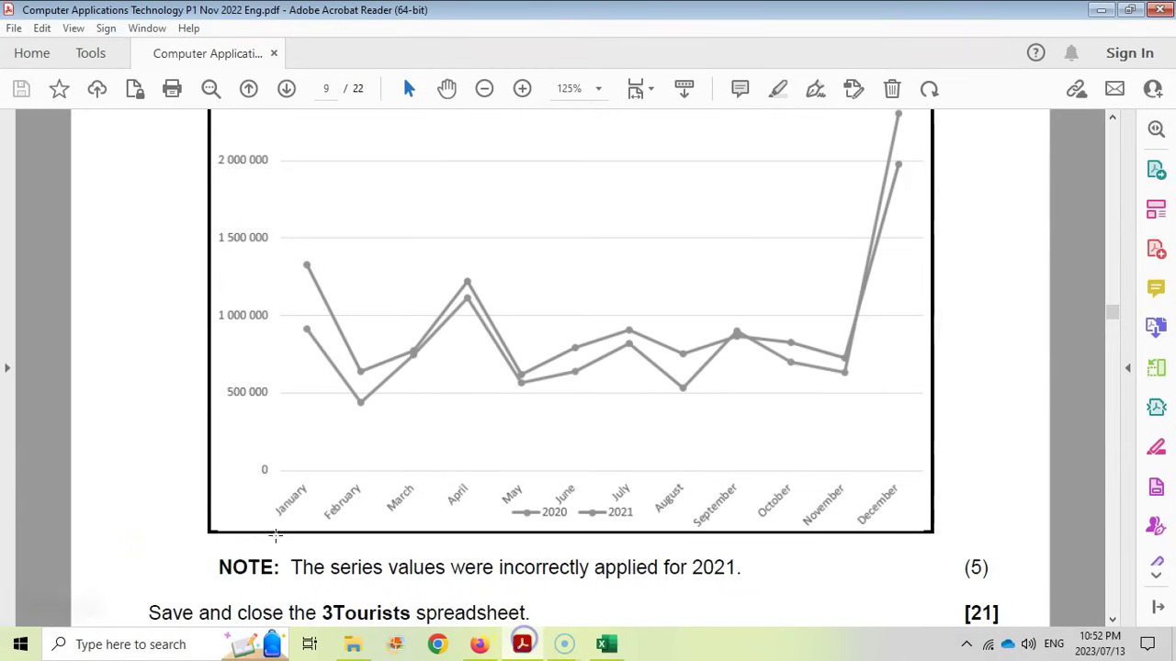
click(597, 645)
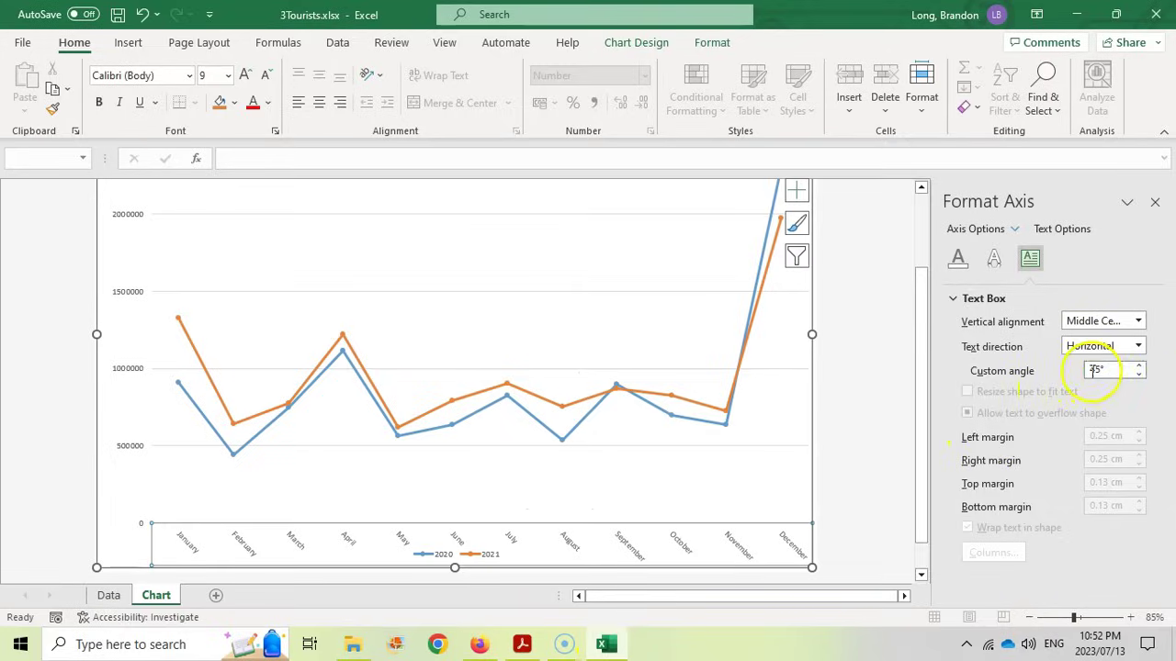
key(Return)
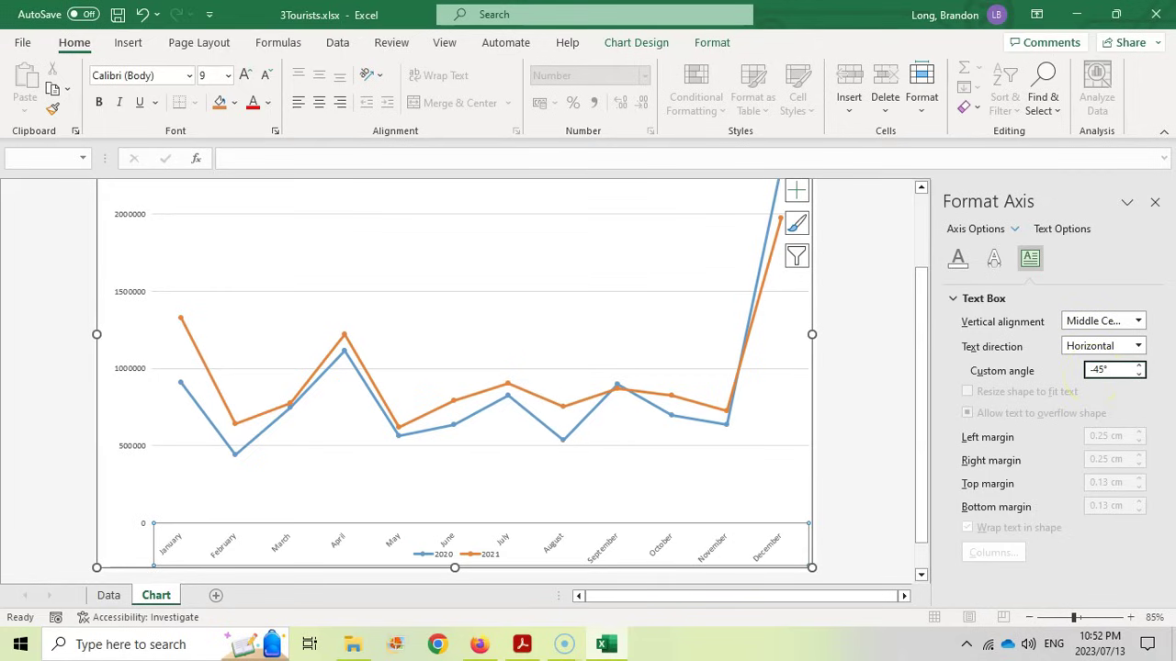
click(1127, 346)
click(1088, 345)
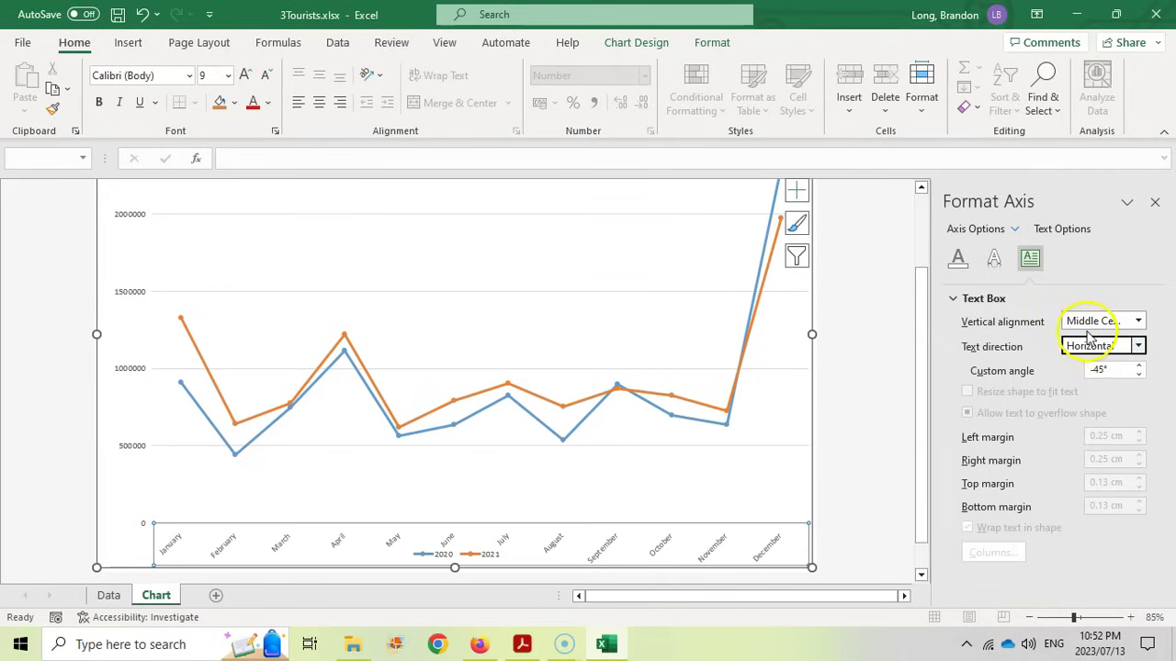
- Compare the month labels and the vertical axis number format with the exam paper's chart, closing the axis formatting options
click(521, 645)
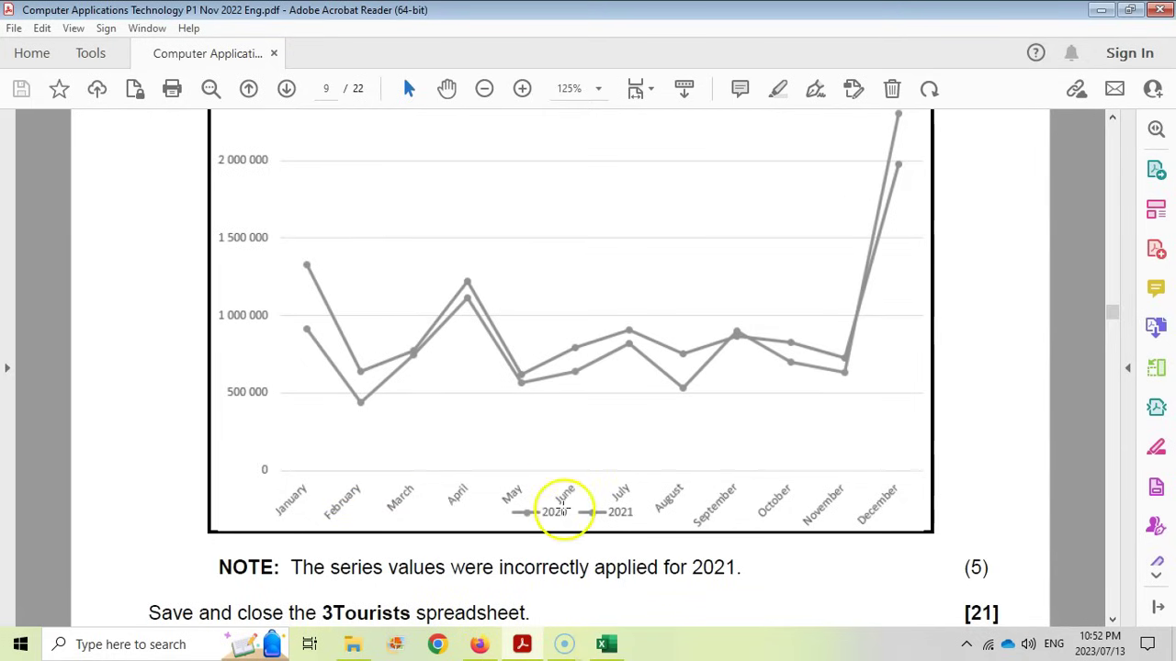
click(606, 645)
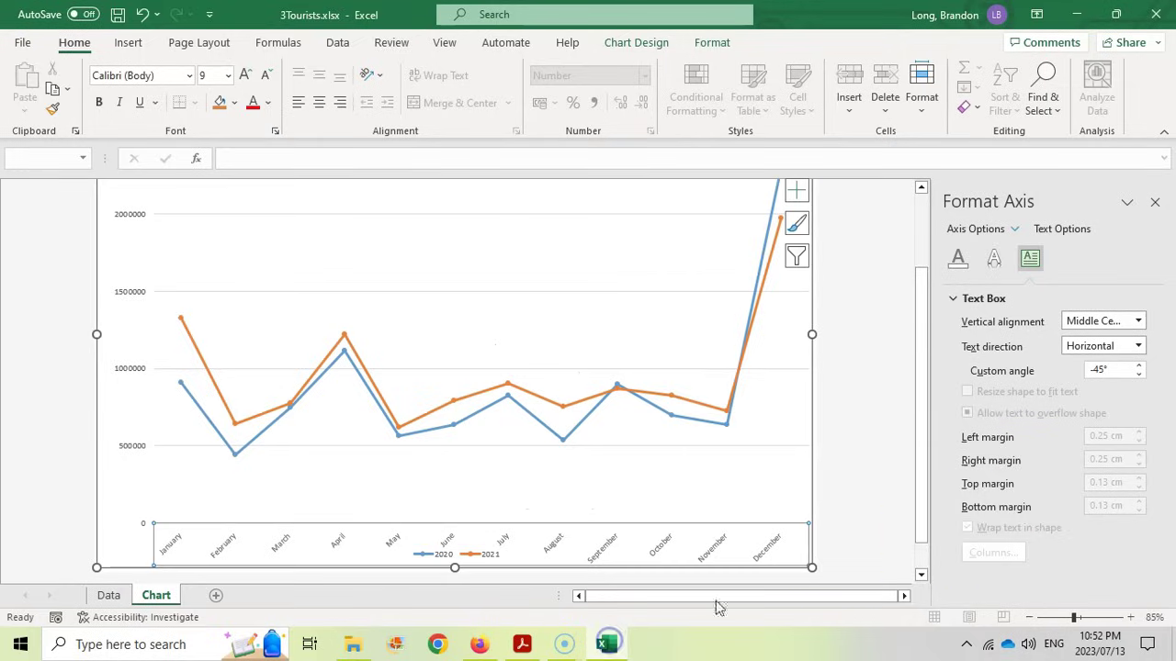
click(1155, 202)
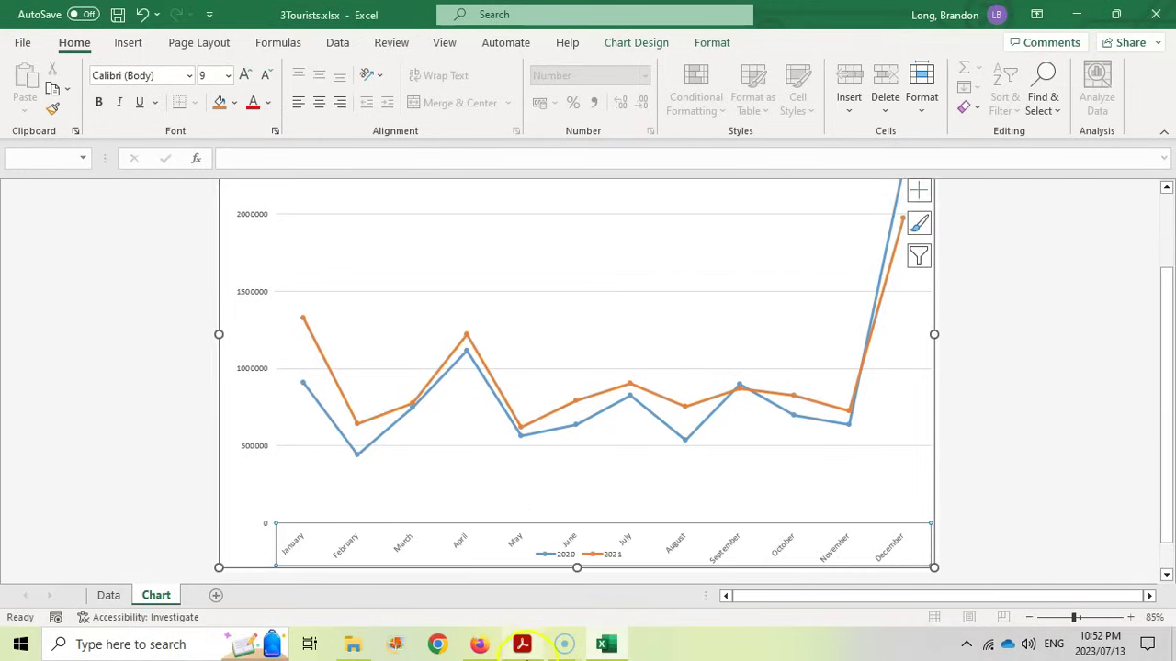
click(523, 645)
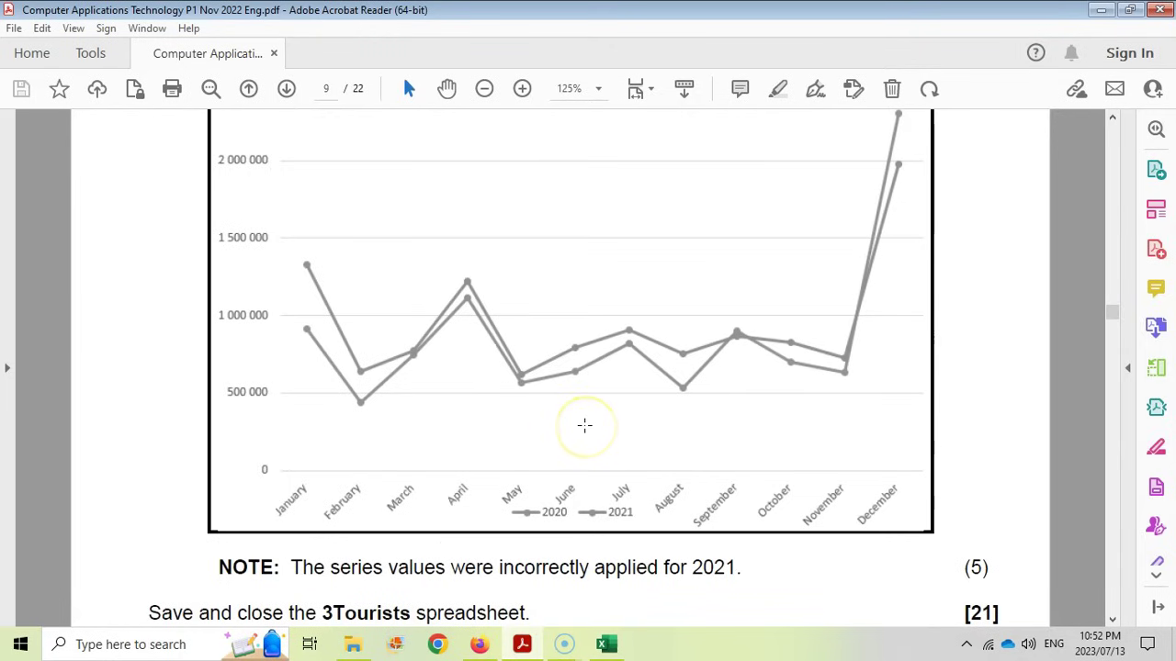
scroll(585, 425, up, 3)
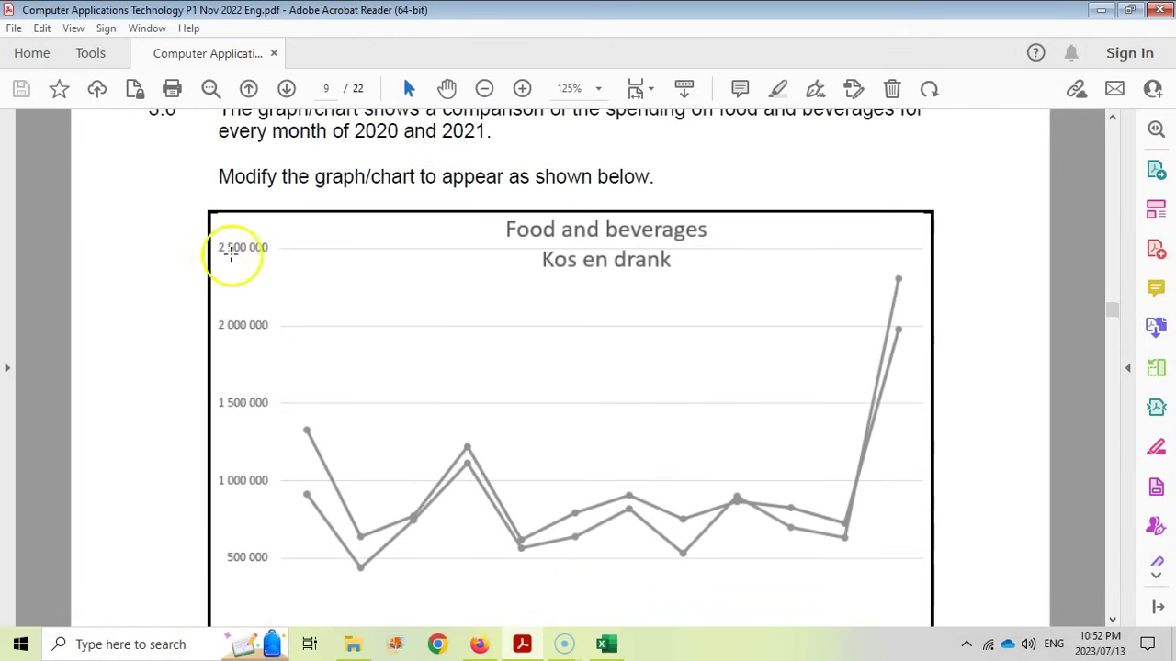
scroll(239, 340, down, 2)
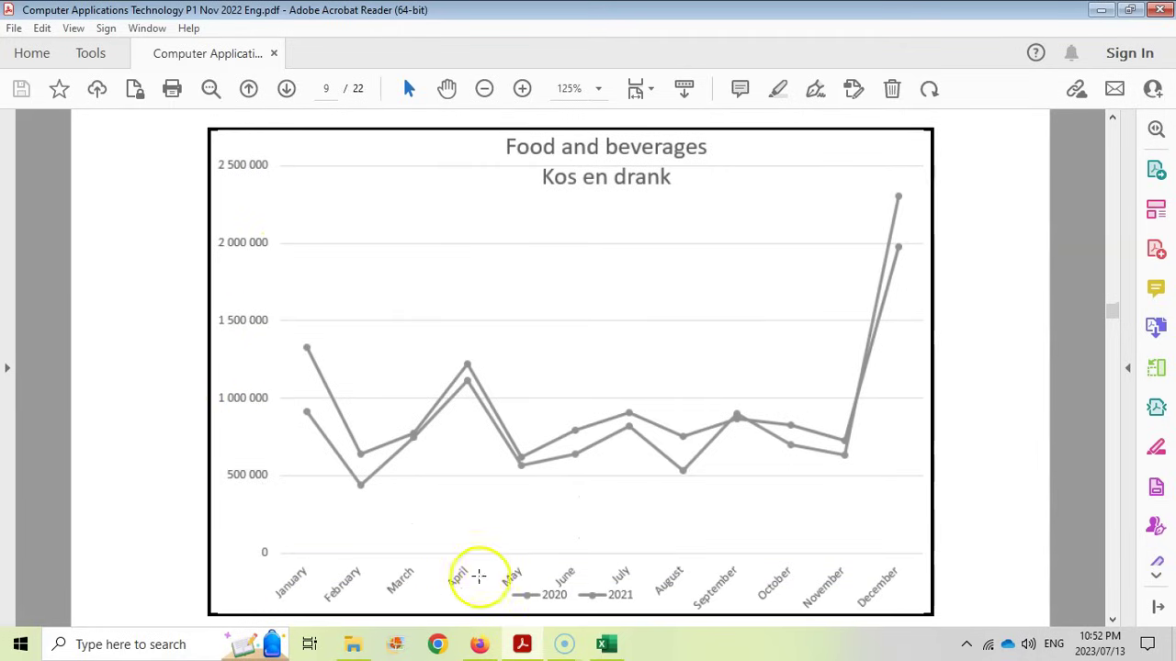
click(522, 644)
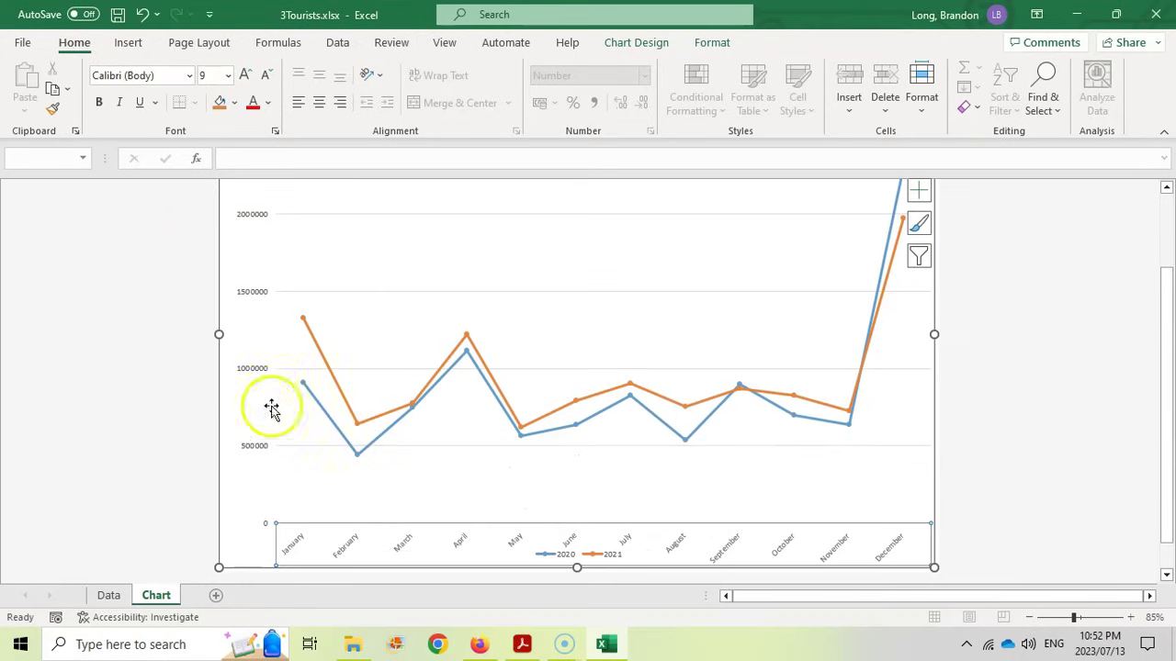
- Open the axis formatting options and switch them to the Vertical (Value) Axis
click(251, 371)
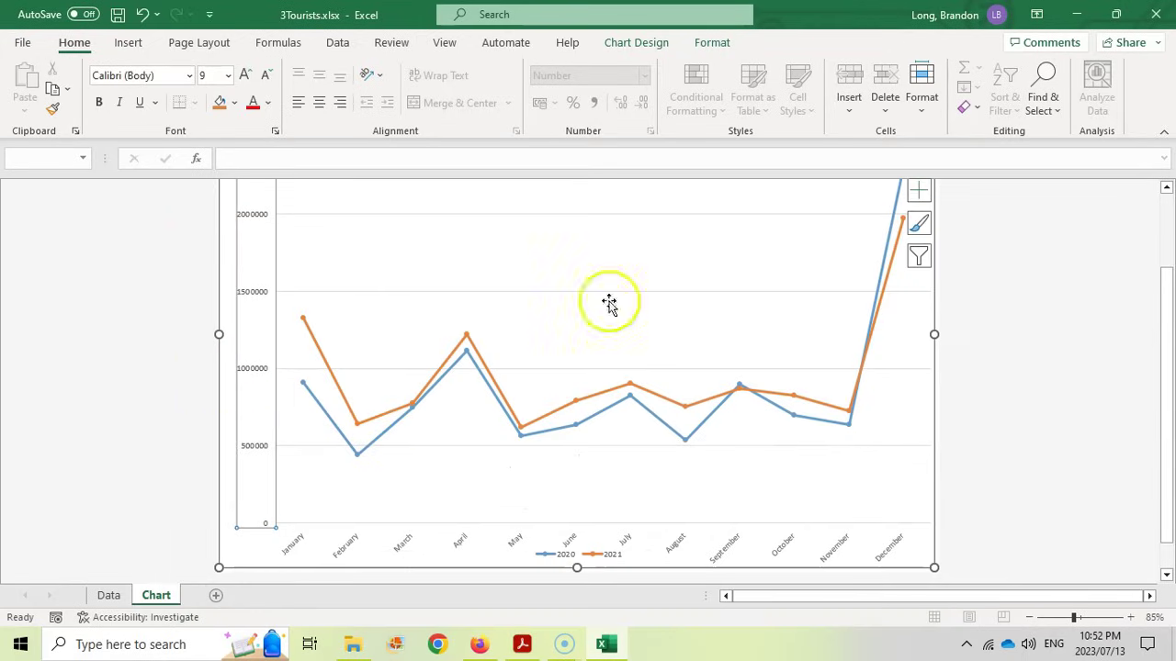
click(920, 190)
click(958, 212)
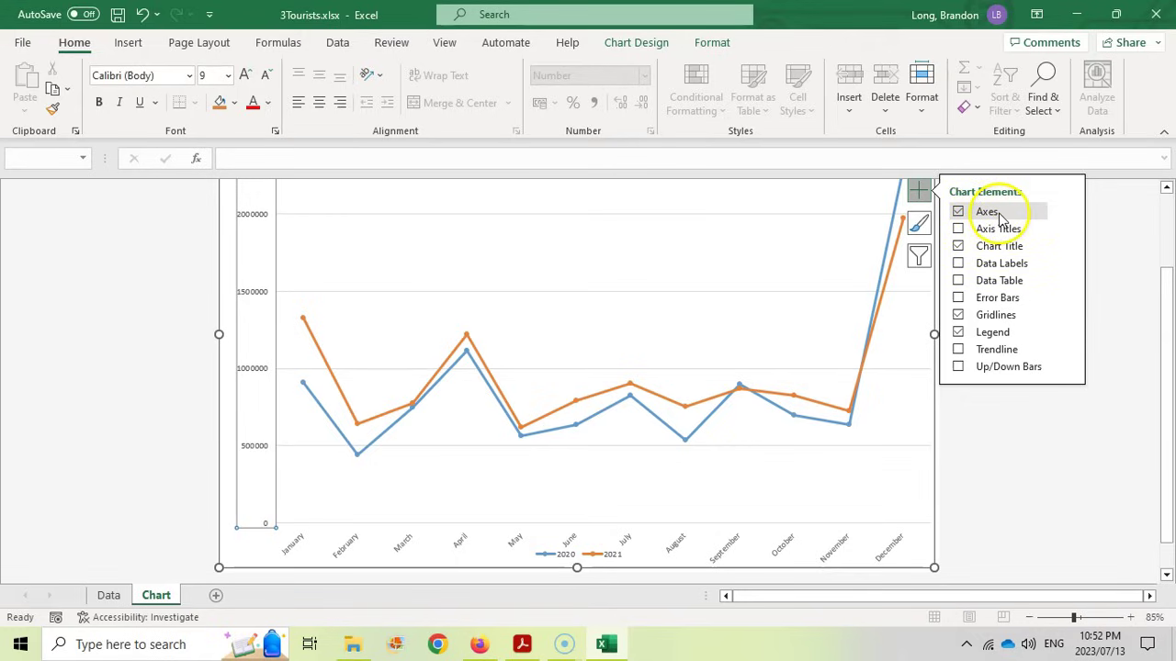
mouse_move(1066, 217)
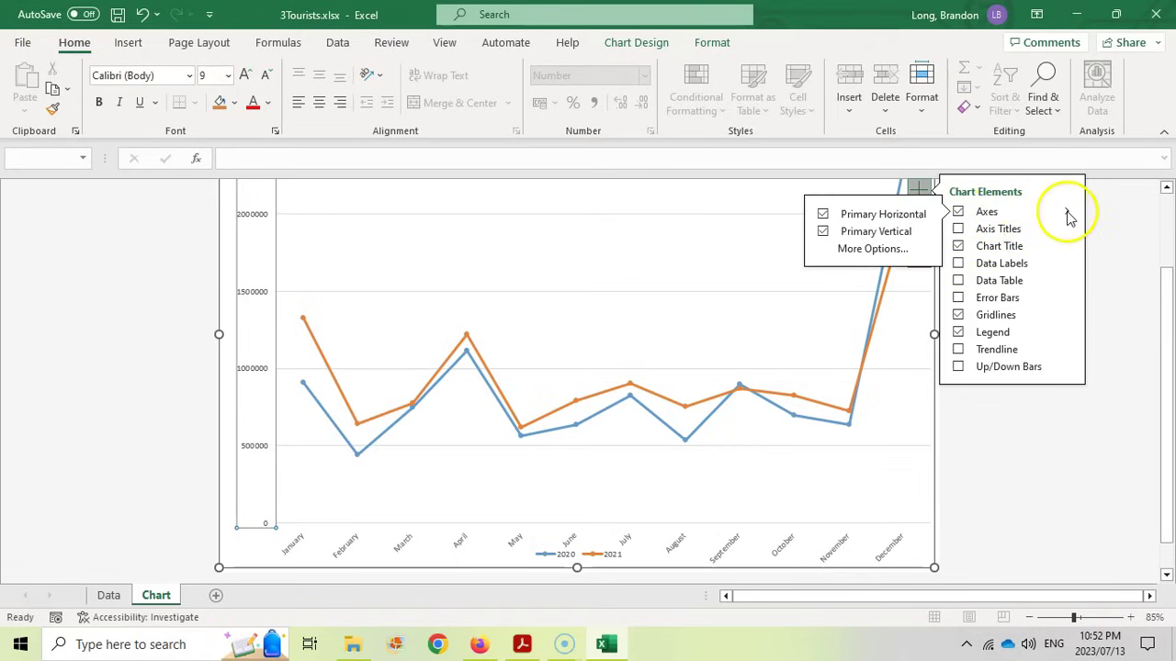
click(877, 249)
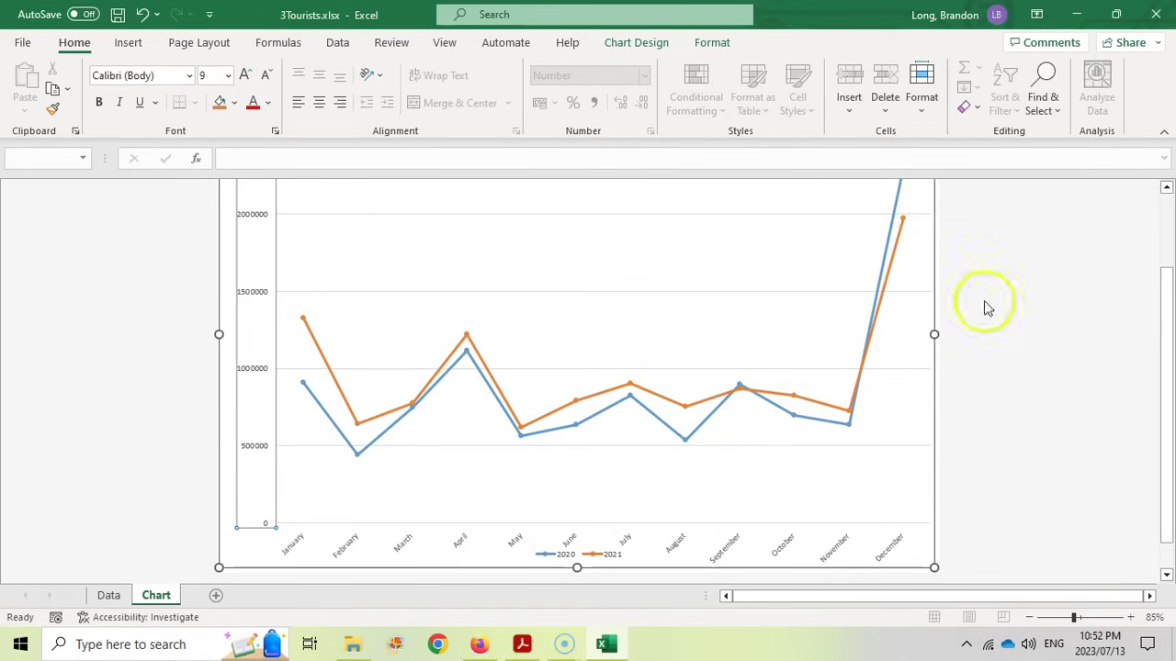
click(1015, 230)
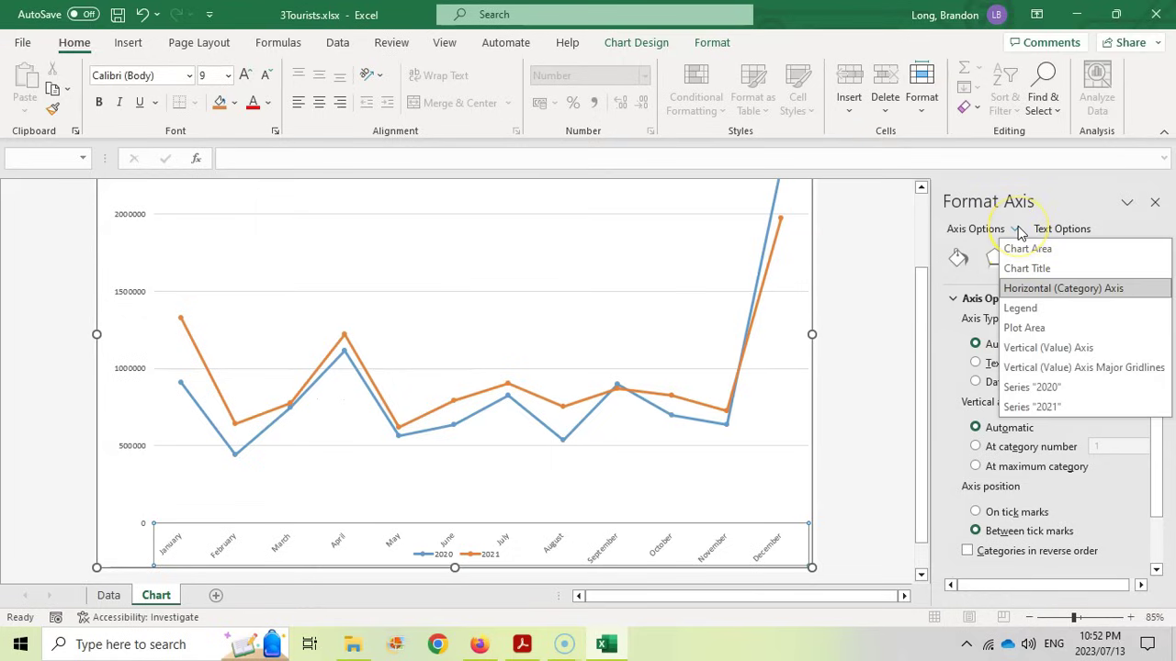
click(1048, 348)
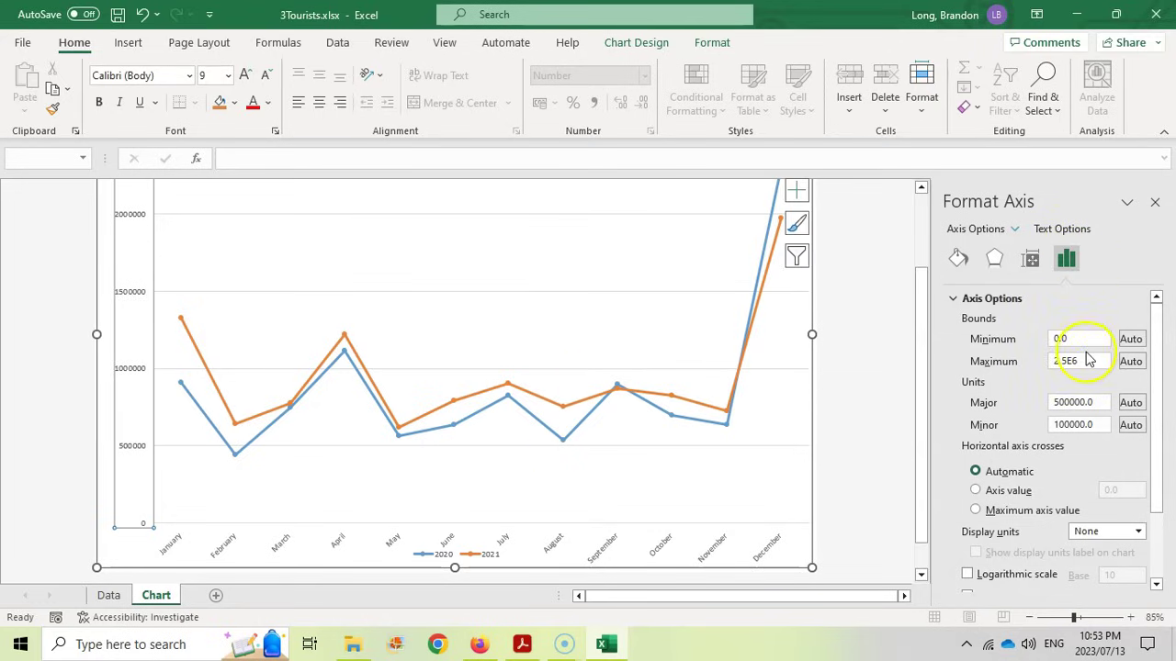
- Enable the 1000 separator in the vertical axis's number format and close the formatting options
scroll(1079, 395, down, 3)
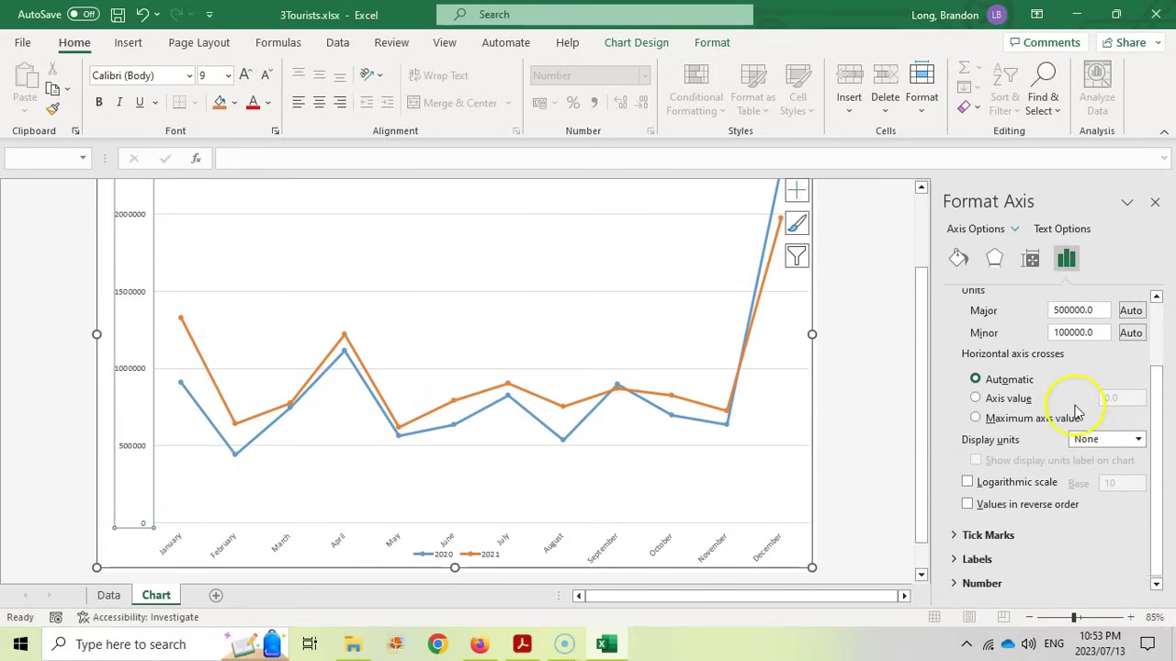
scroll(1070, 552, down, 5)
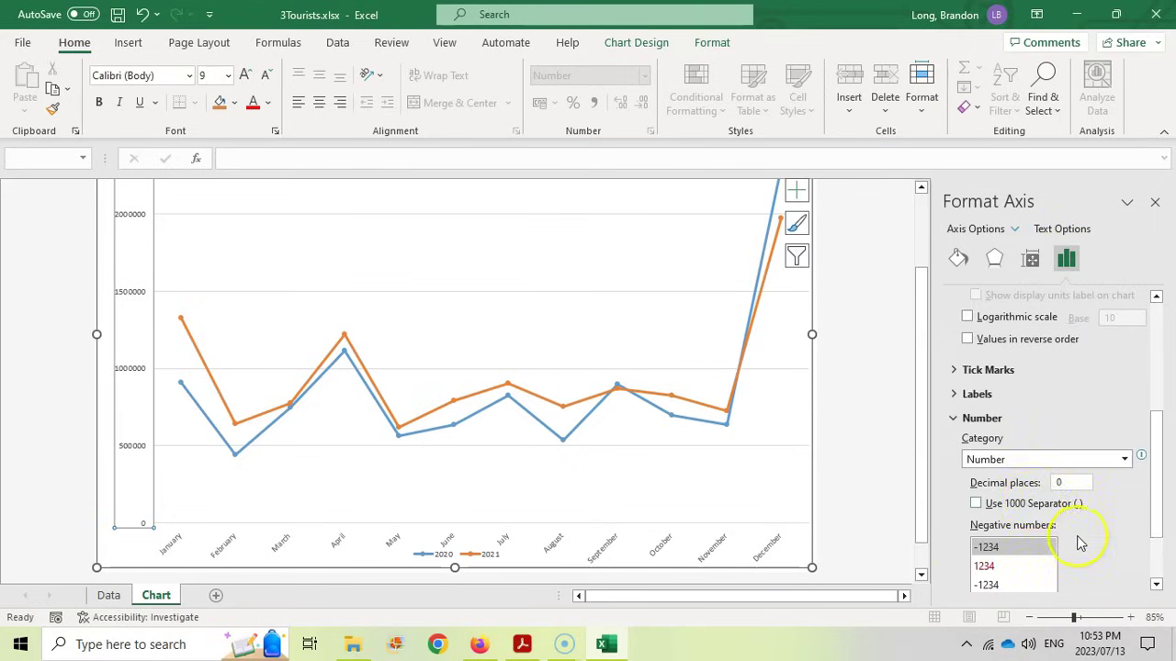
click(975, 504)
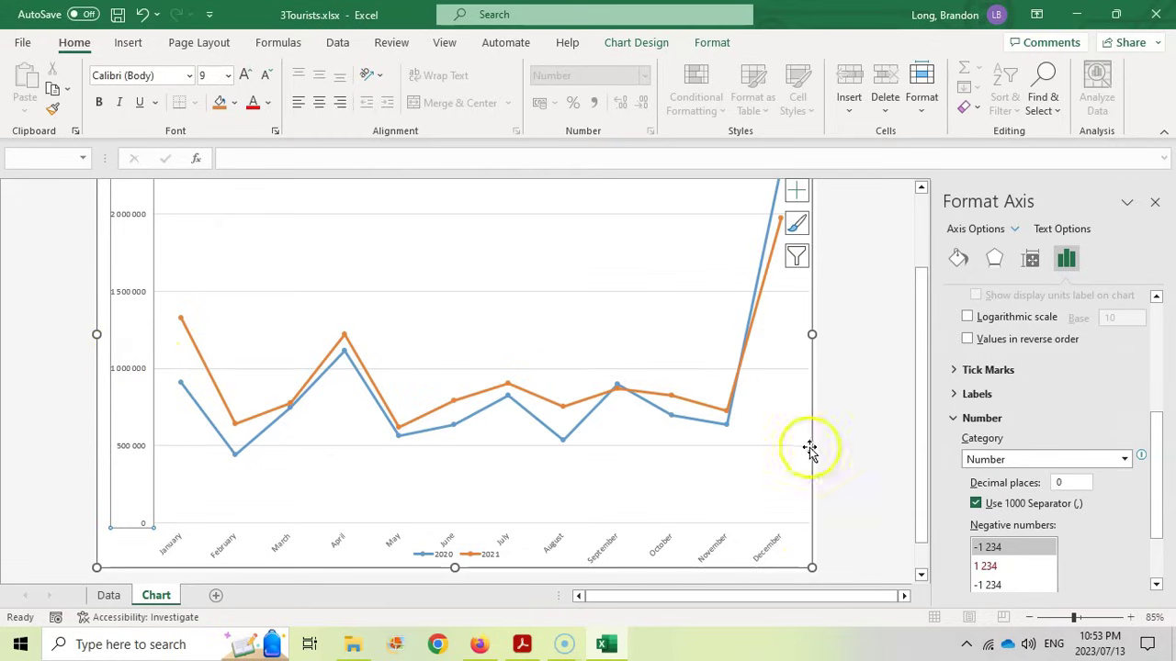
click(1155, 203)
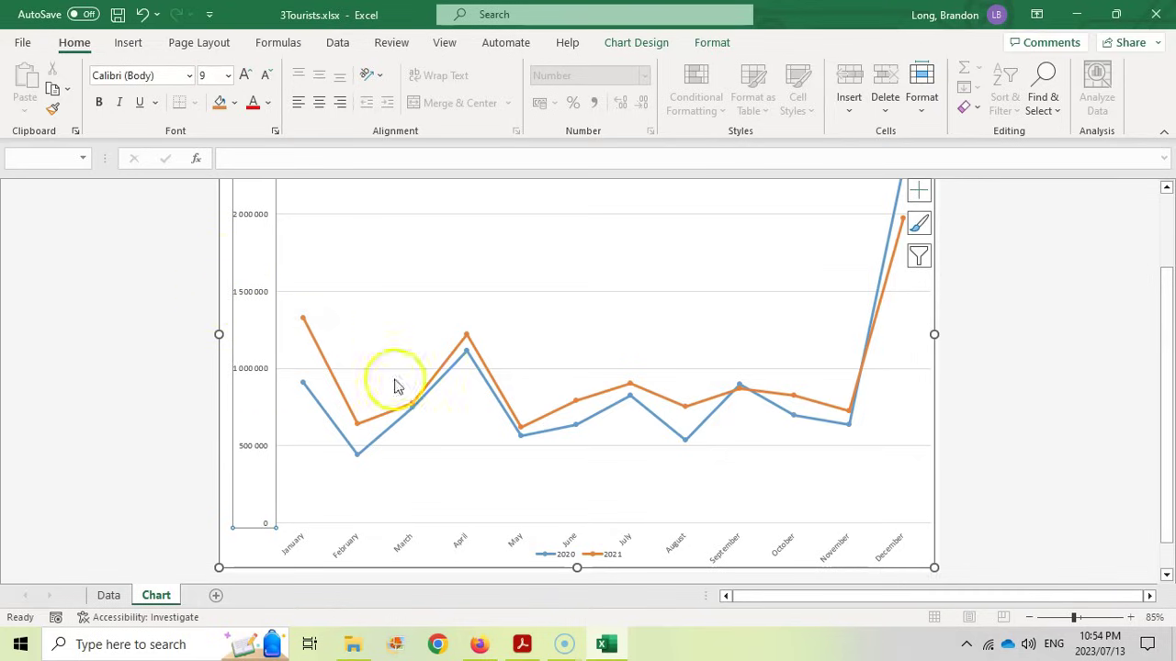
- Compare the modified chart with the exam paper, read the closing instruction for the spreadsheet, and return to the Excel workbook
scroll(569, 418, up, 2)
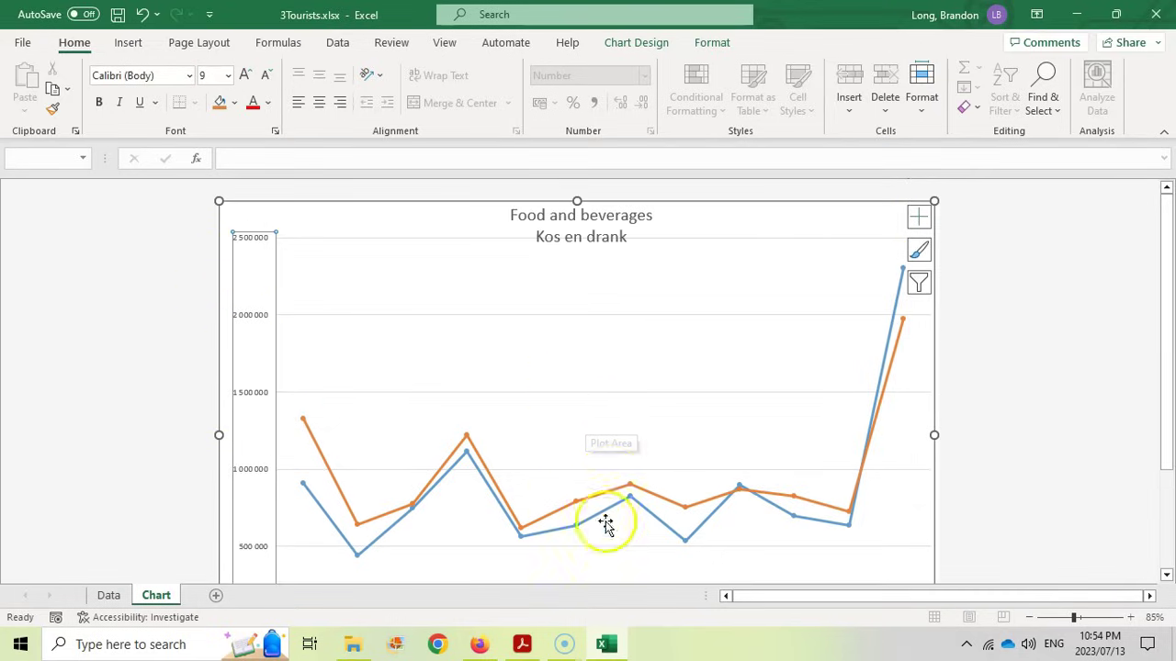
click(522, 643)
scroll(660, 473, down, 2)
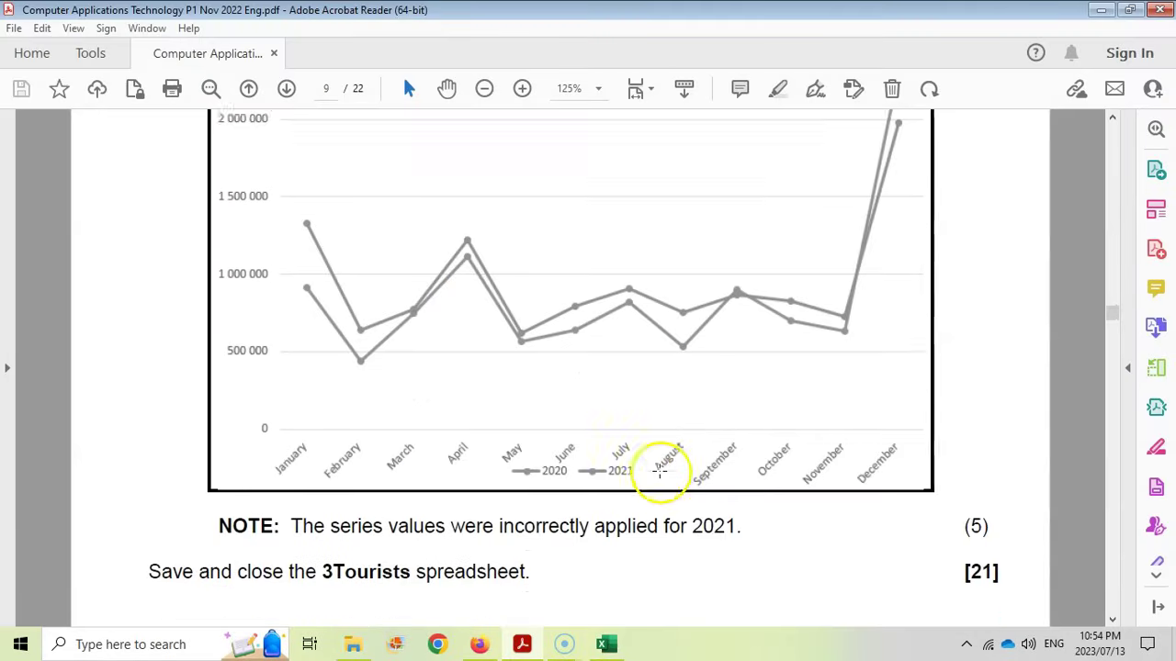
click(606, 644)
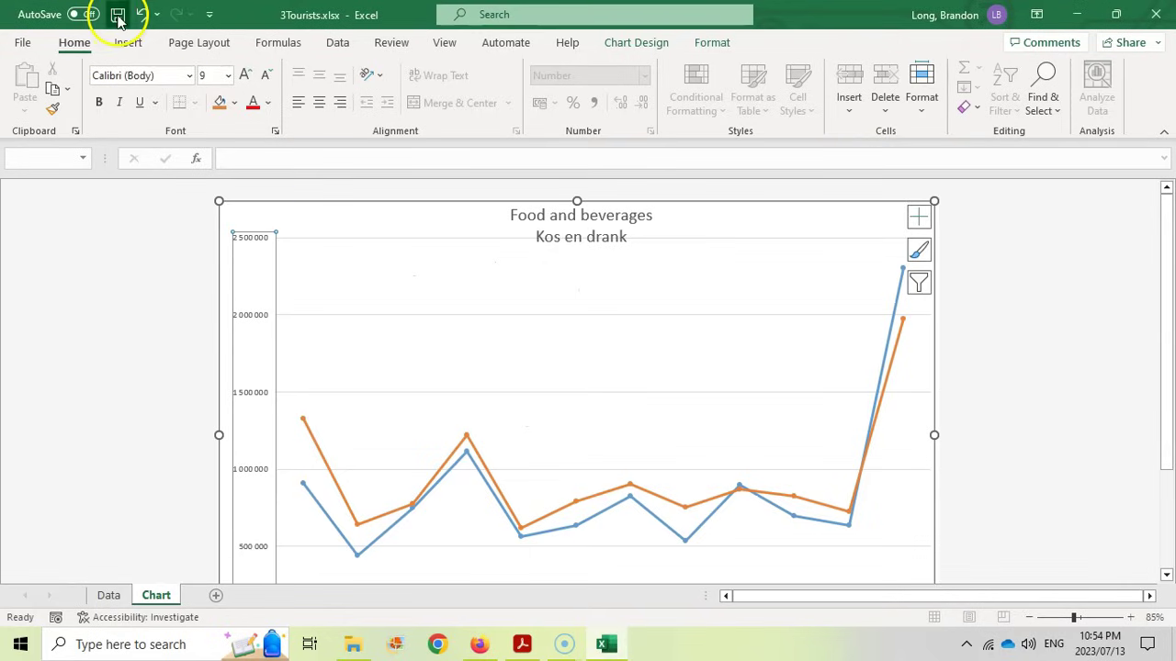